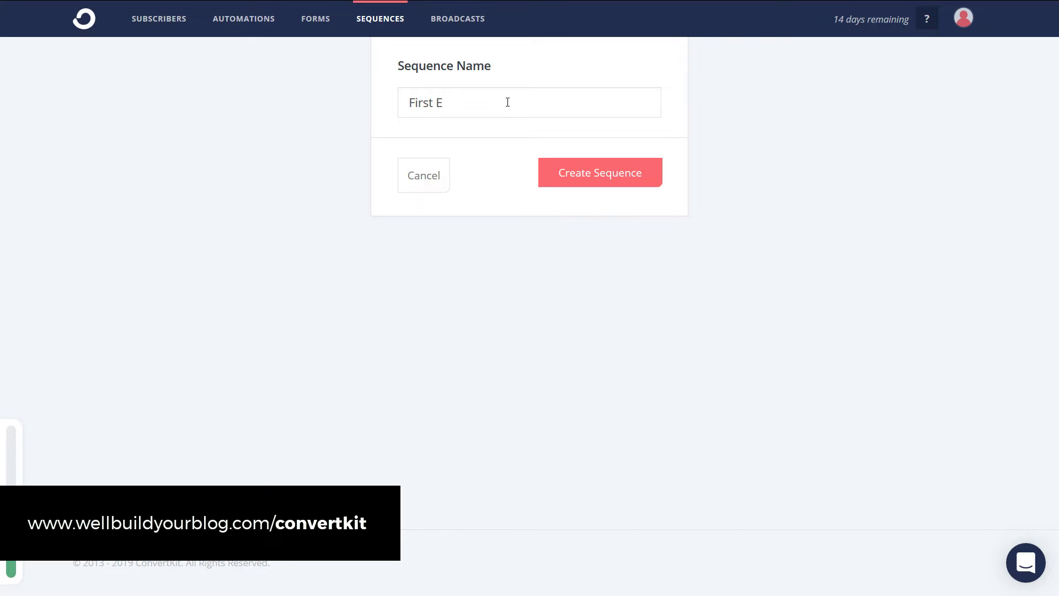
Name the sequence "First Emails" and create it
text(mails)
click(626, 174)
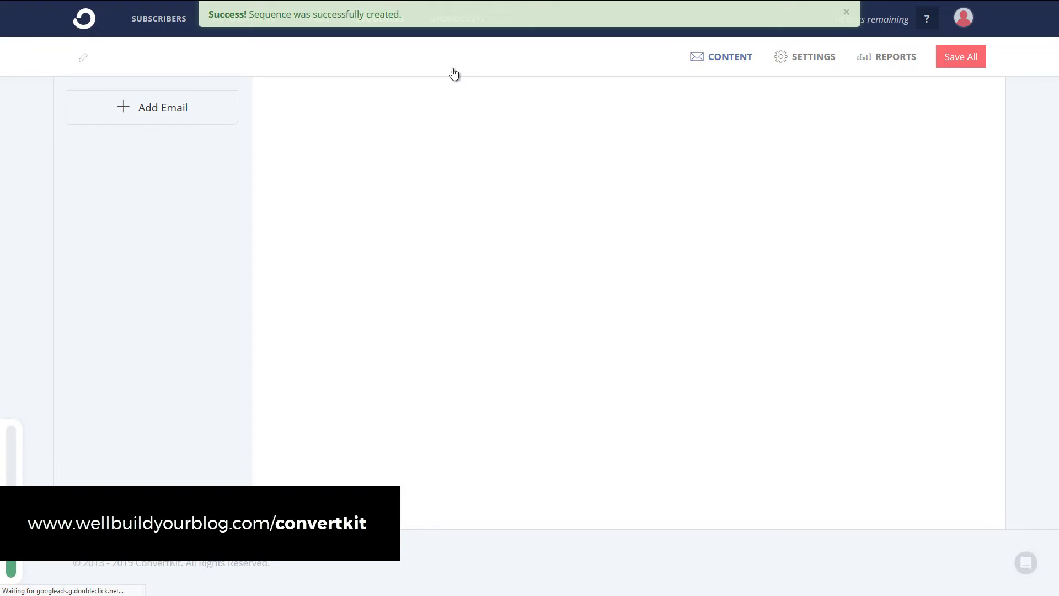
Replace the first email's subject with "Welcome, here's another bonus for you!"
drag(318, 265, 420, 418)
drag(378, 334, 356, 235)
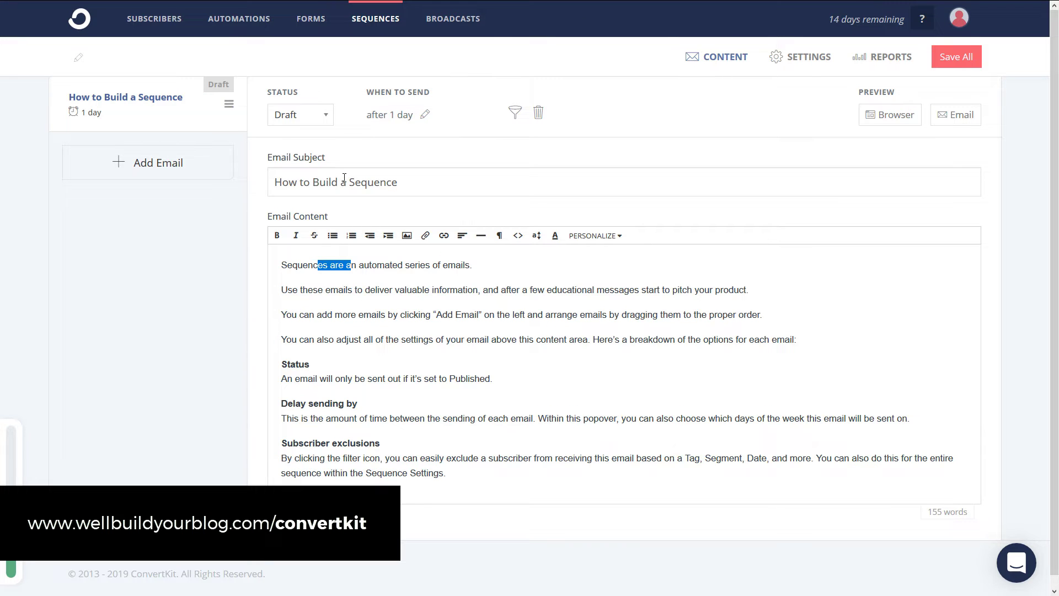
drag(284, 181, 508, 180)
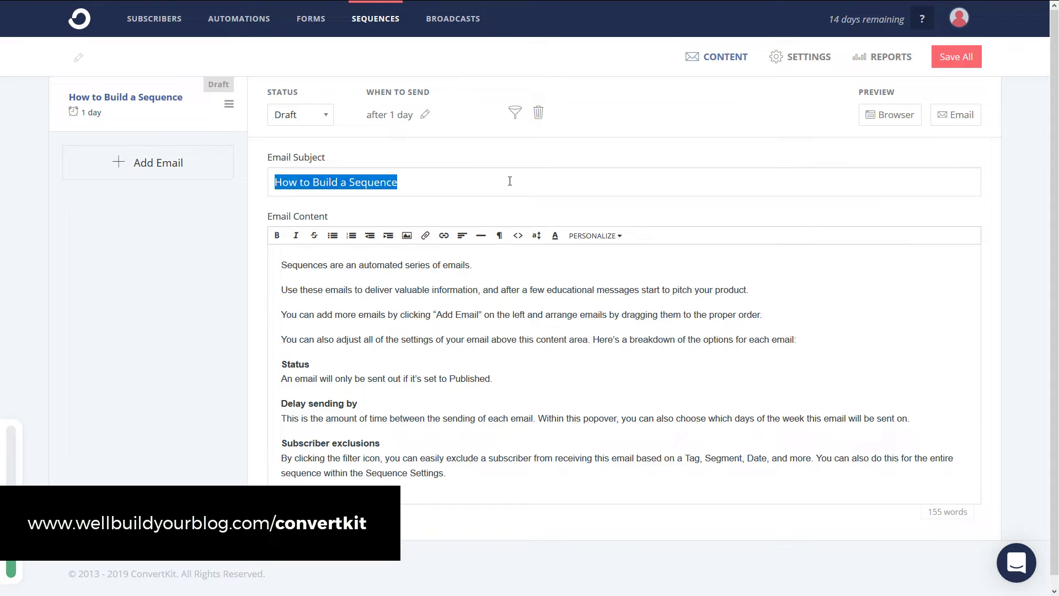
text(Wel;co)
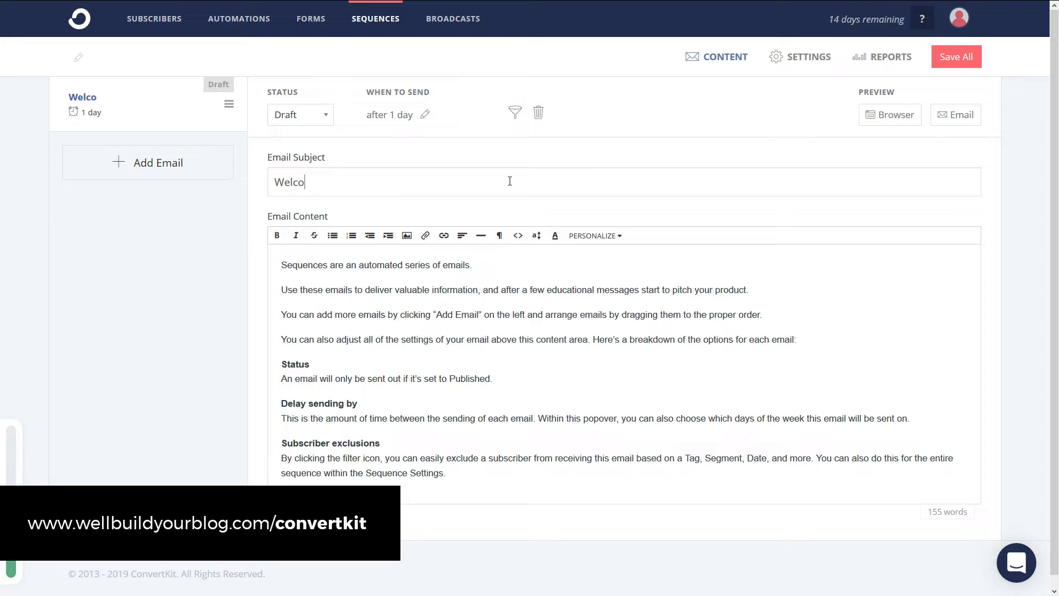
text(me, here's another bonuis for yoU)
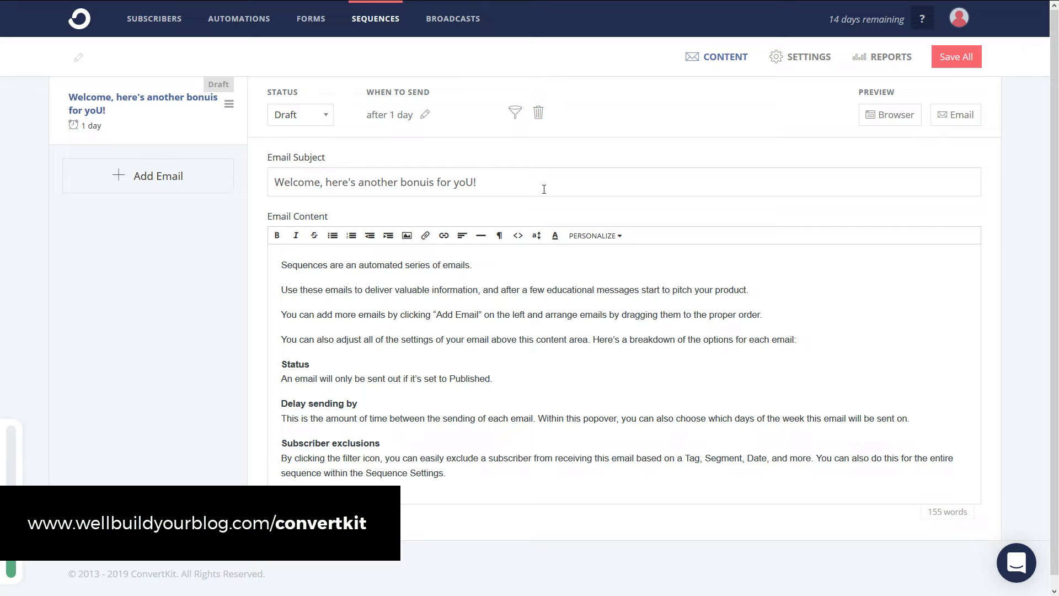
key(BackSpace)
text(U!)
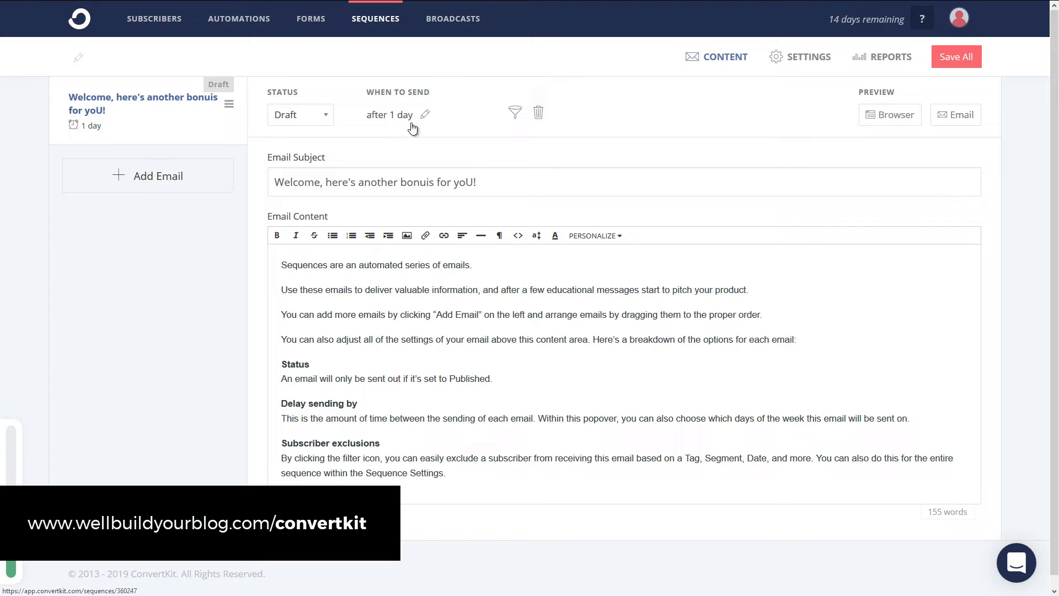
key(Left)
key(BackSpace)
text(u)
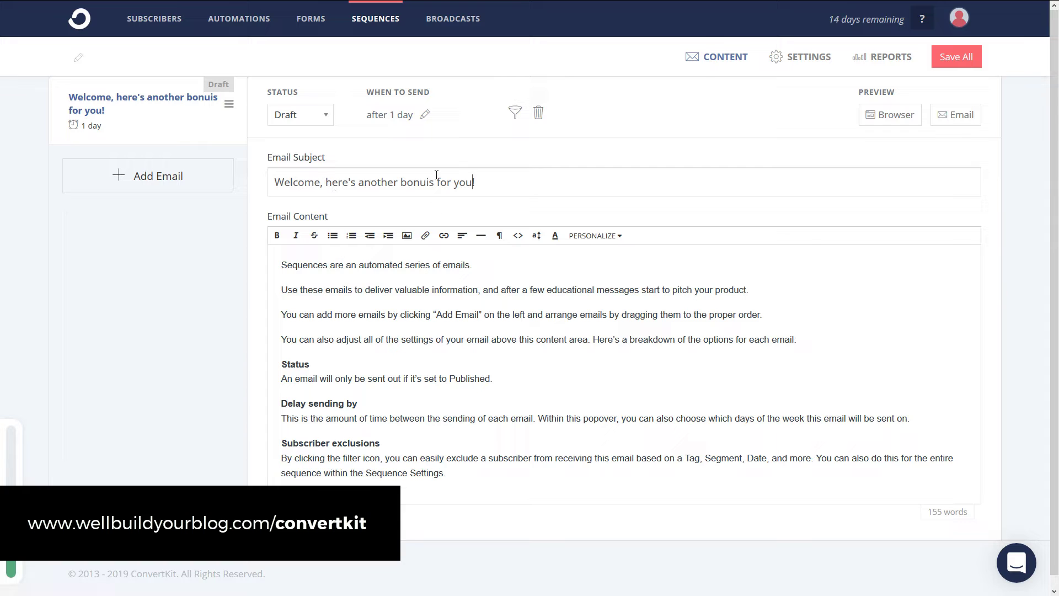
key(BackSpace)
Replace the entire default body of the first email with the subscriber's name (with fallback) greeting
drag(449, 474, 400, 215)
click(594, 236)
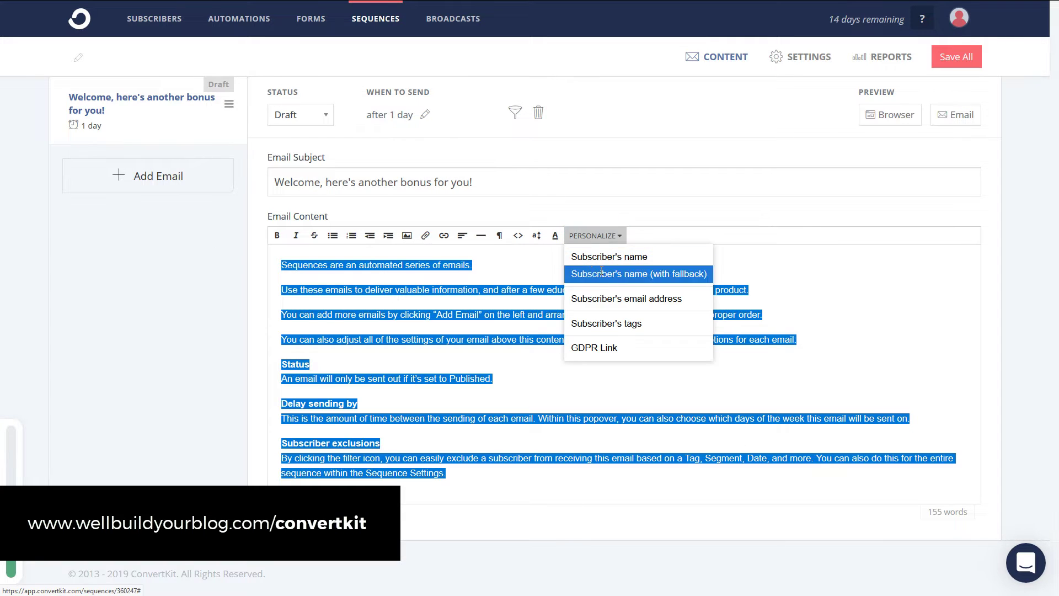
click(607, 273)
Below the greeting code, add the line "Thanks again for signing up, here's a bonus extra! Link"
click(351, 338)
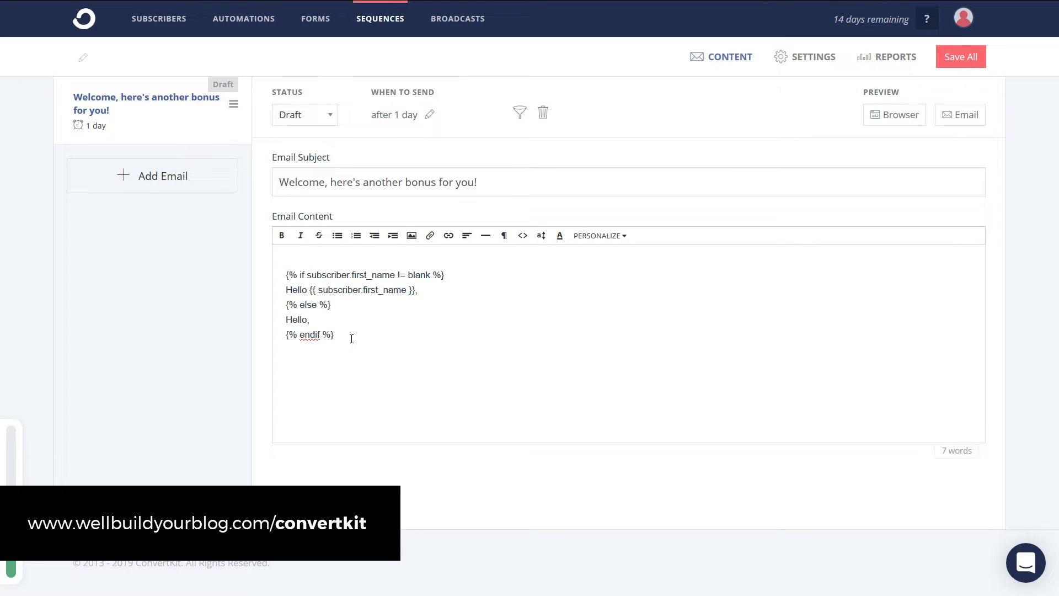
key(Return)
key(Return)
text(Thanks again for signing up)
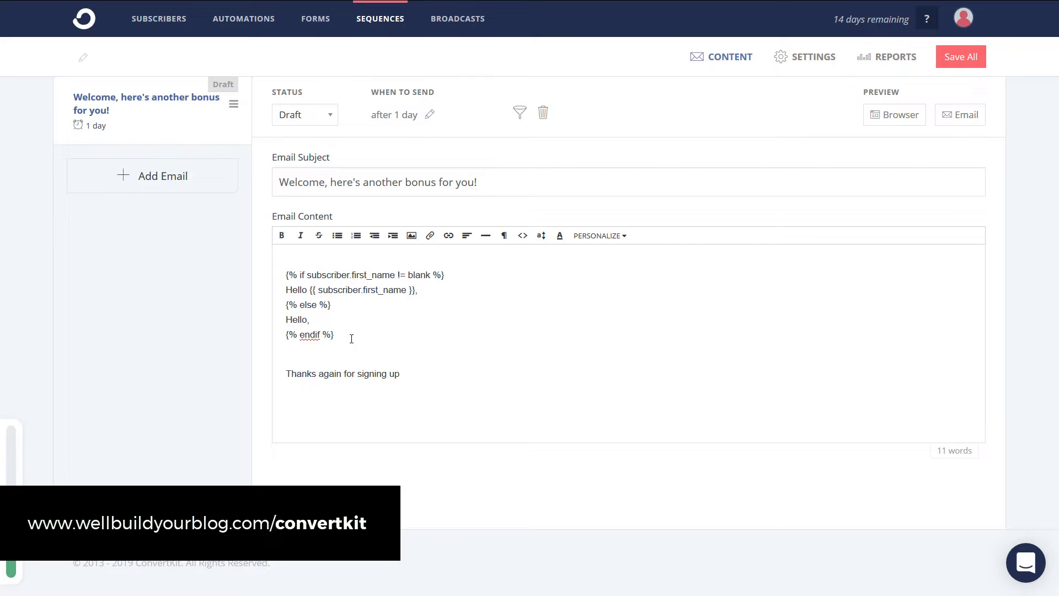
text(, here's a bonus extra!  Link)
drag(513, 374, 496, 375)
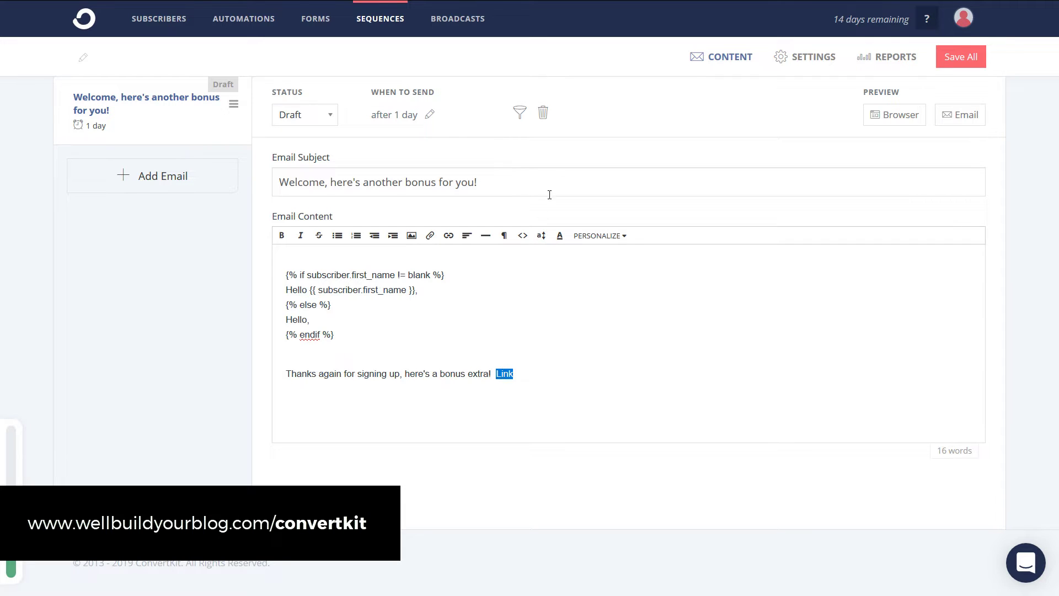
click(448, 236)
click(454, 255)
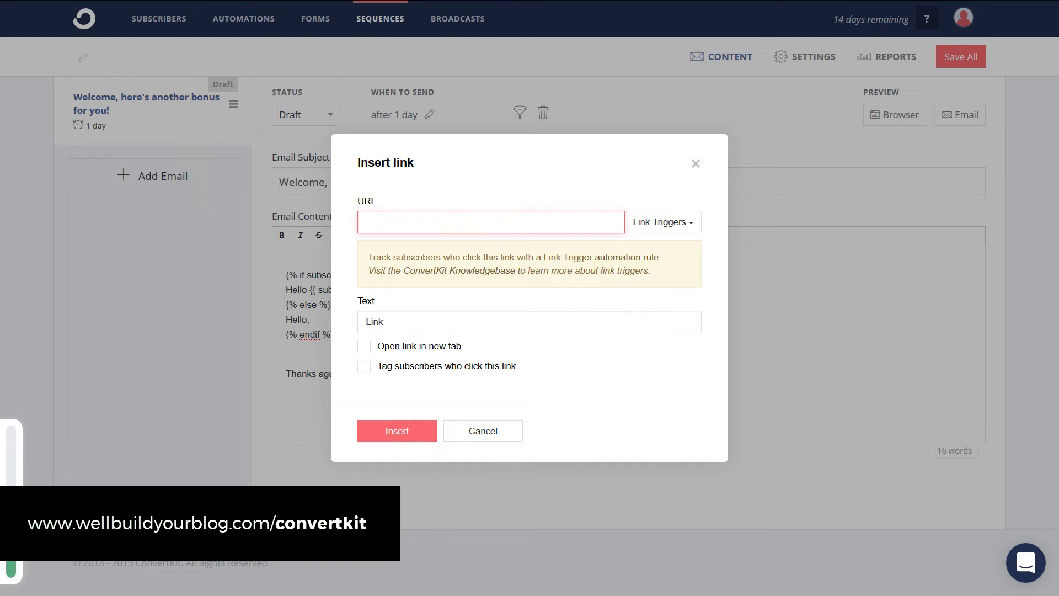
text(http://www.googl)
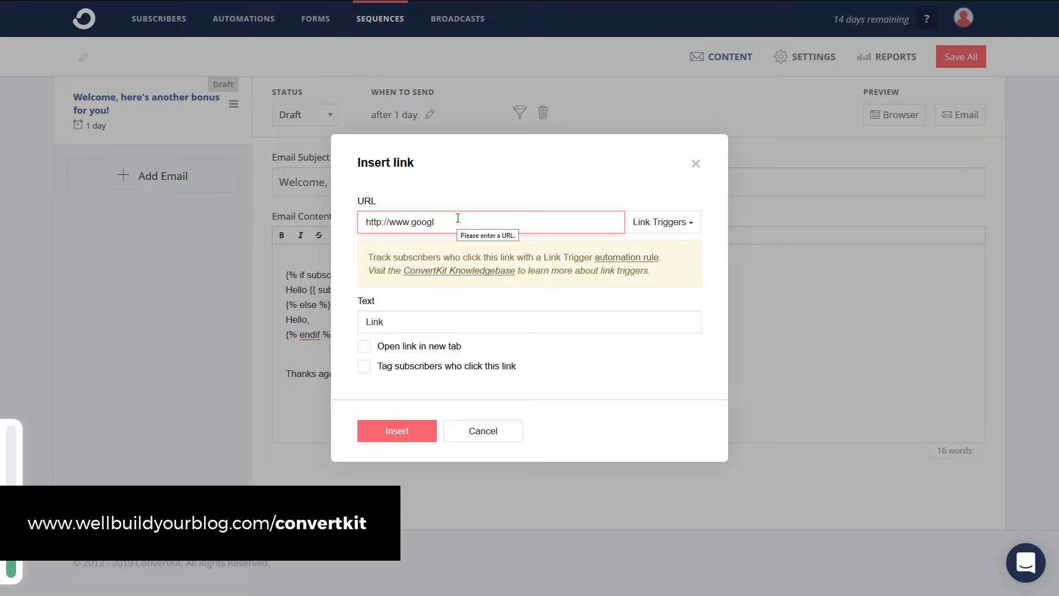
text(e.com)
click(367, 345)
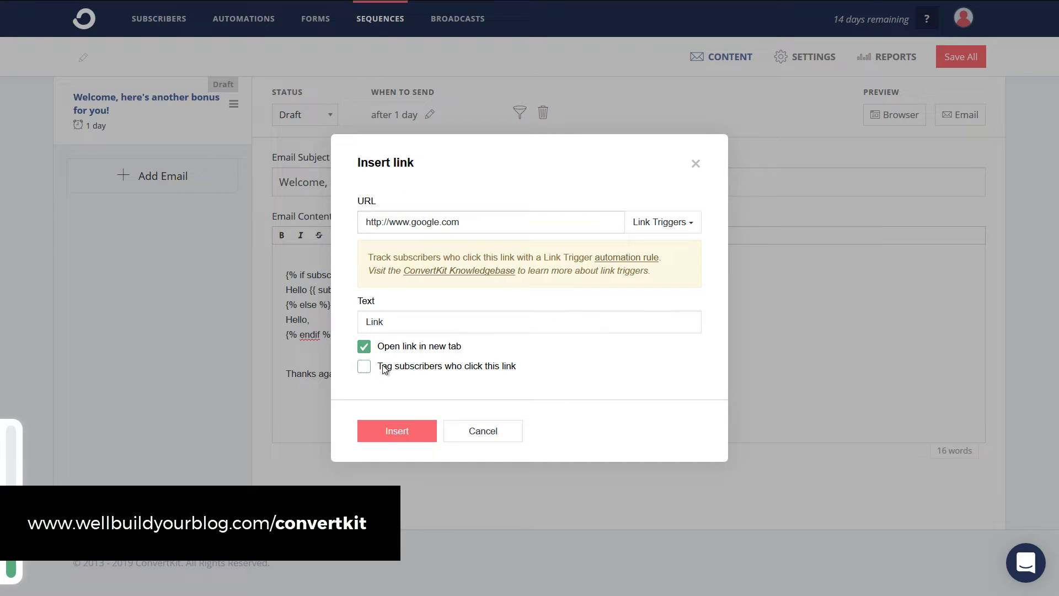
click(364, 366)
drag(389, 322, 274, 325)
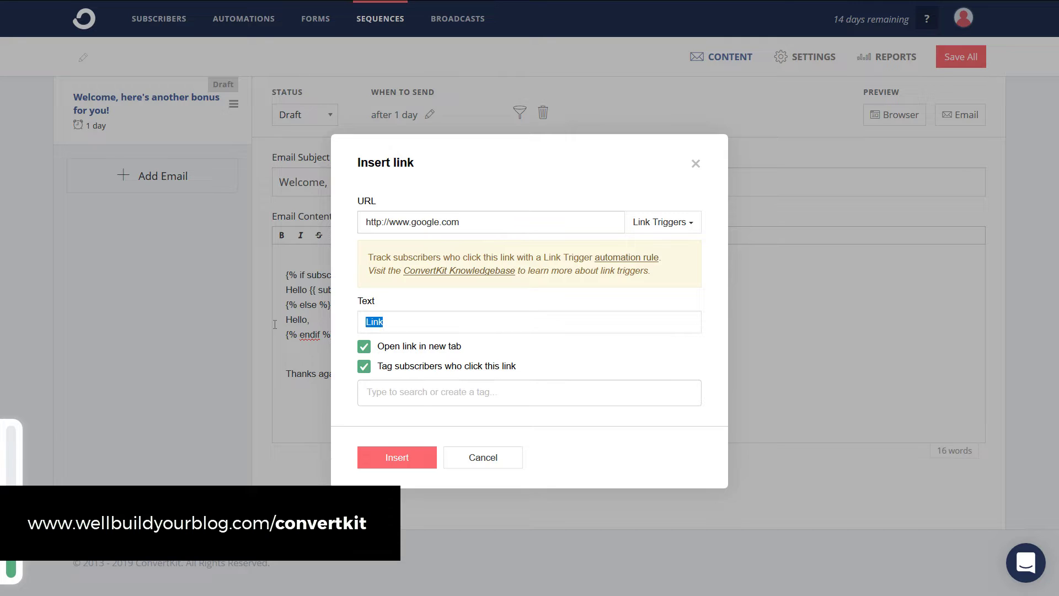
click(406, 389)
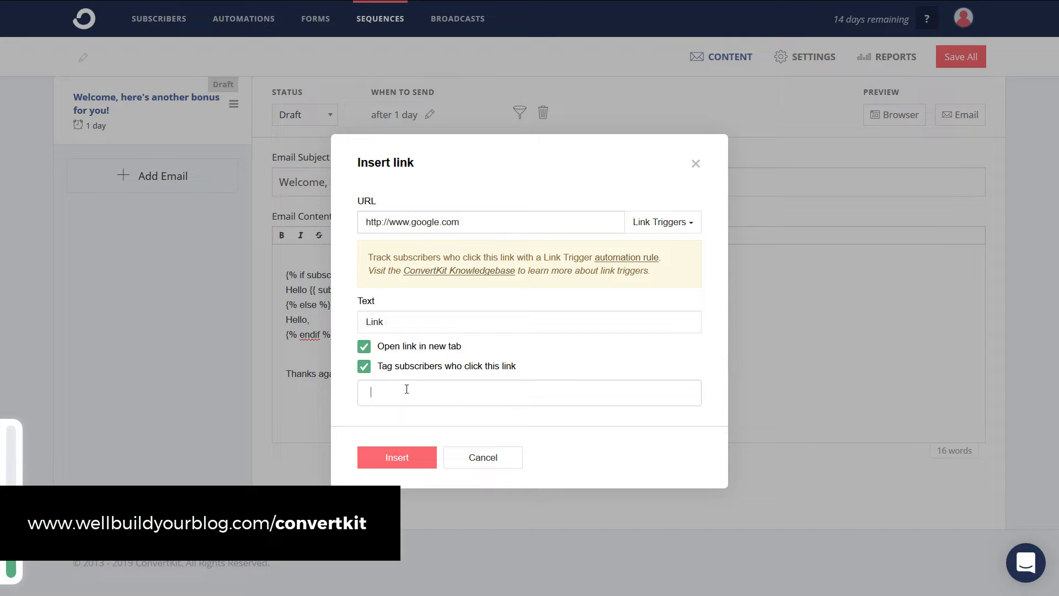
text(bonus)
click(402, 458)
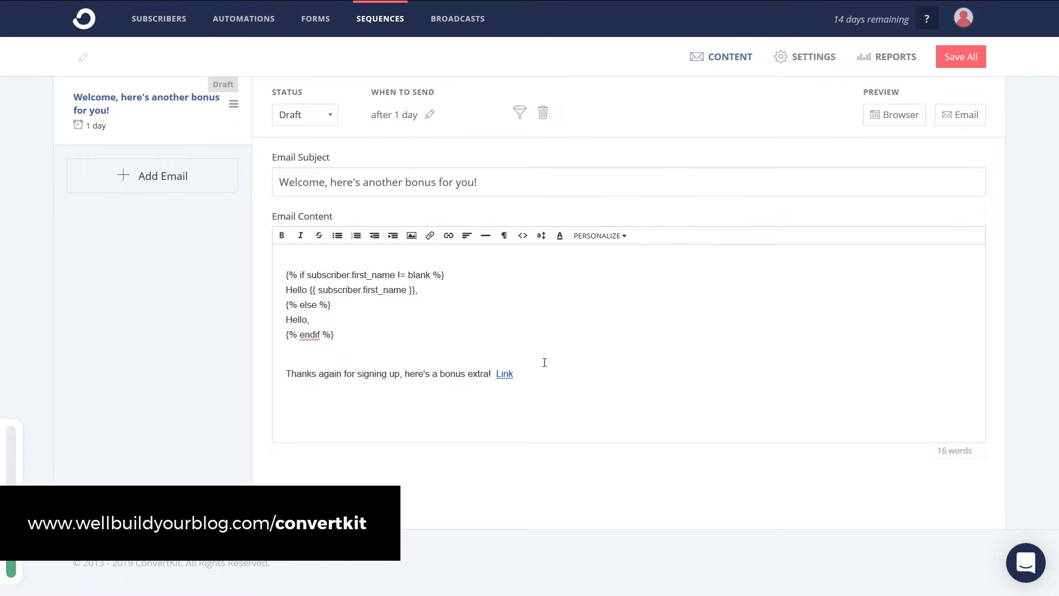
Add the sign-off "Cheers" with the sender's first name below the bonus line, and save all emails
key(Return)
text(Cheers)
key(Return)
text(Wade)
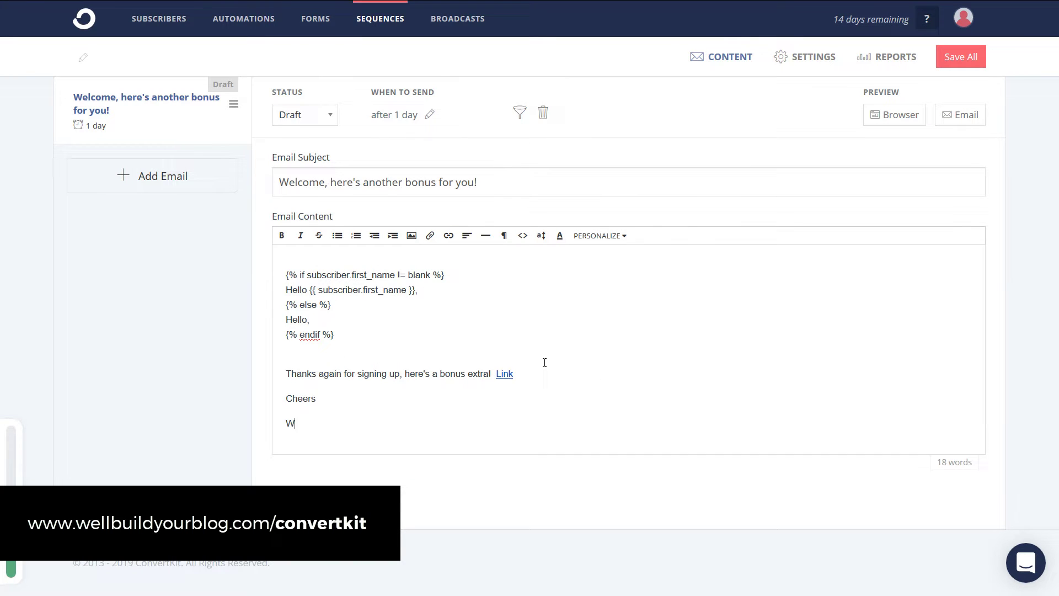
click(960, 64)
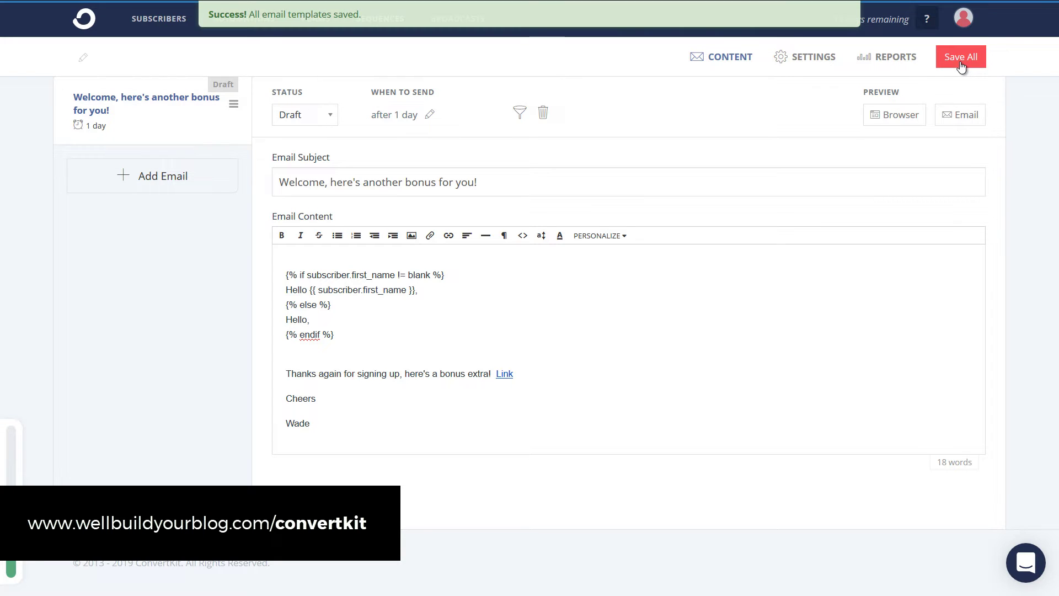
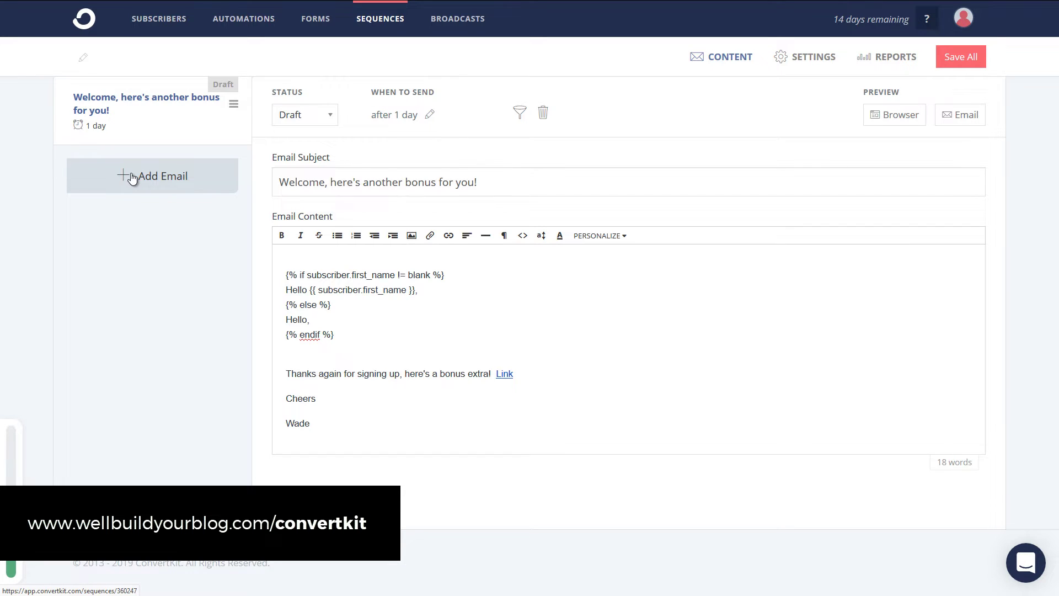
Add a second email to the sequence with the subject "What's your goal?"
click(132, 177)
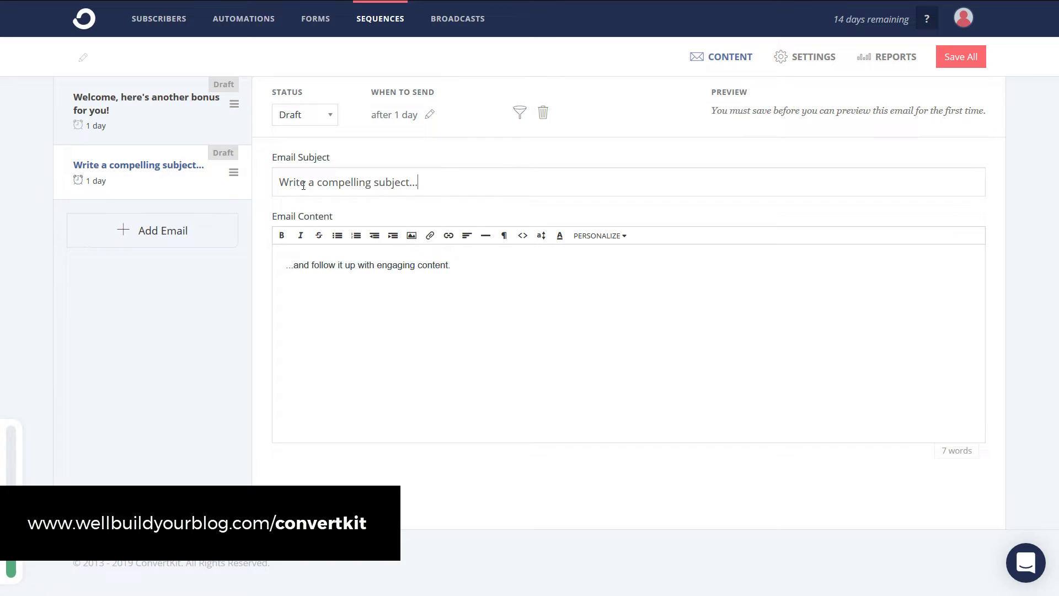
drag(435, 185, 48, 186)
text(W)
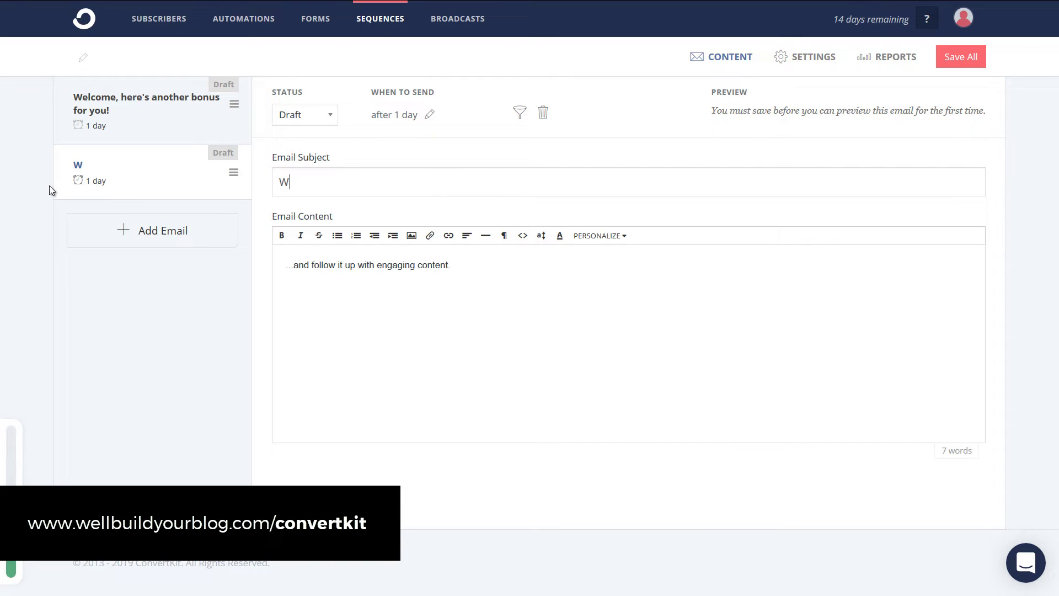
text(hat's your goal?)
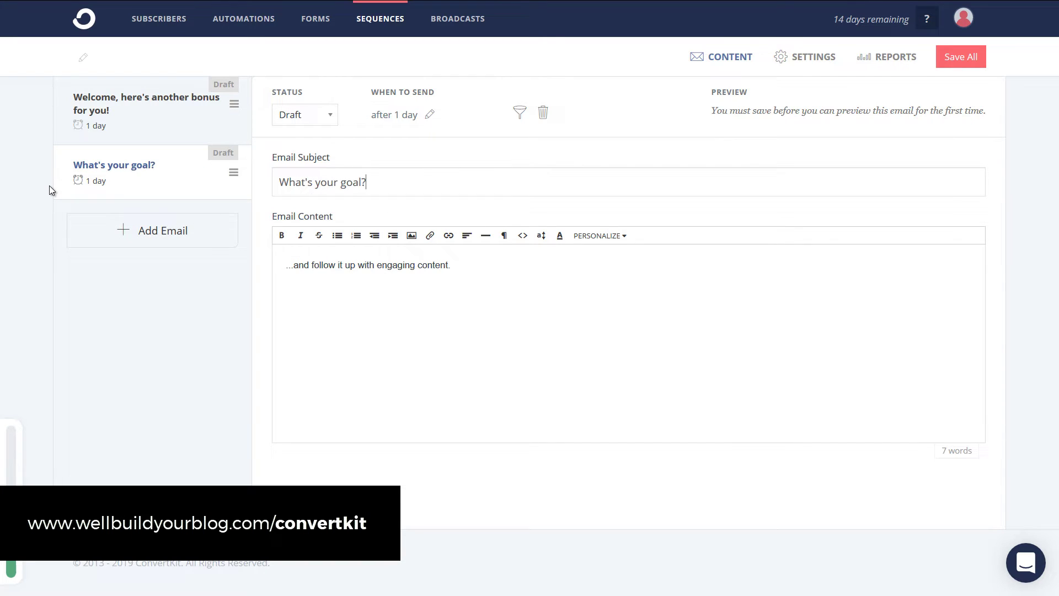
Replace the placeholder body with "Hi there,", the question "What's your goal in fitness?" and a "Lose Weight" bullet
drag(446, 265, 243, 271)
drag(450, 265, 93, 262)
text(Hi there,)
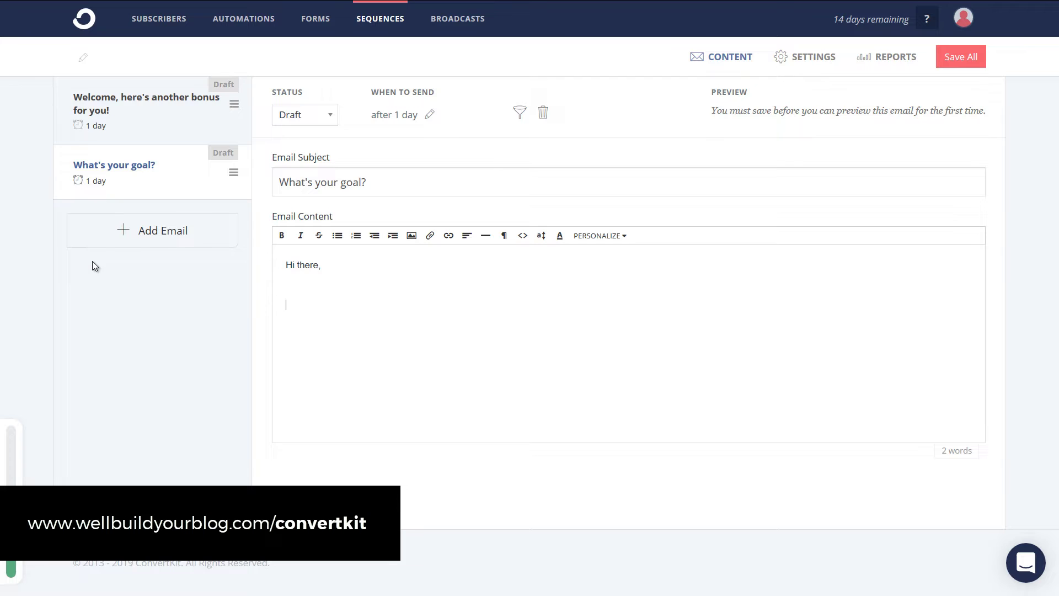
key(Return)
key(Return)
text(What's your goal in fitness?)
click(338, 235)
text(Lose Weigh)
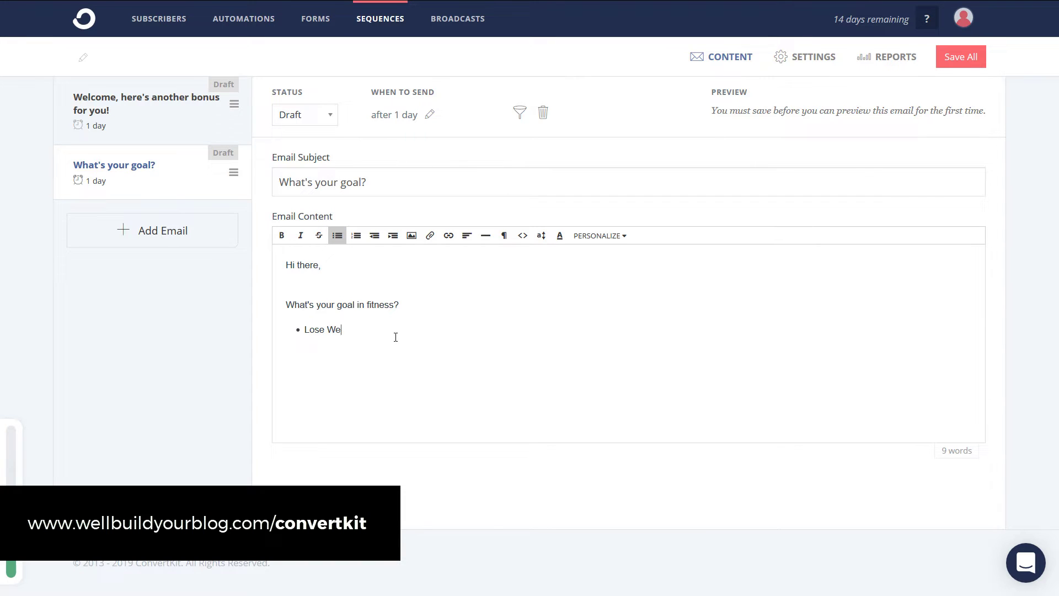
Append "(click one)" to the end of the fitness goal question
click(424, 295)
text((select)
text( o)
key(BackSpace)
key(BackSpace)
key(BackSpace)
key(BackSpace)
key(BackSpace)
key(BackSpace)
text(click one)
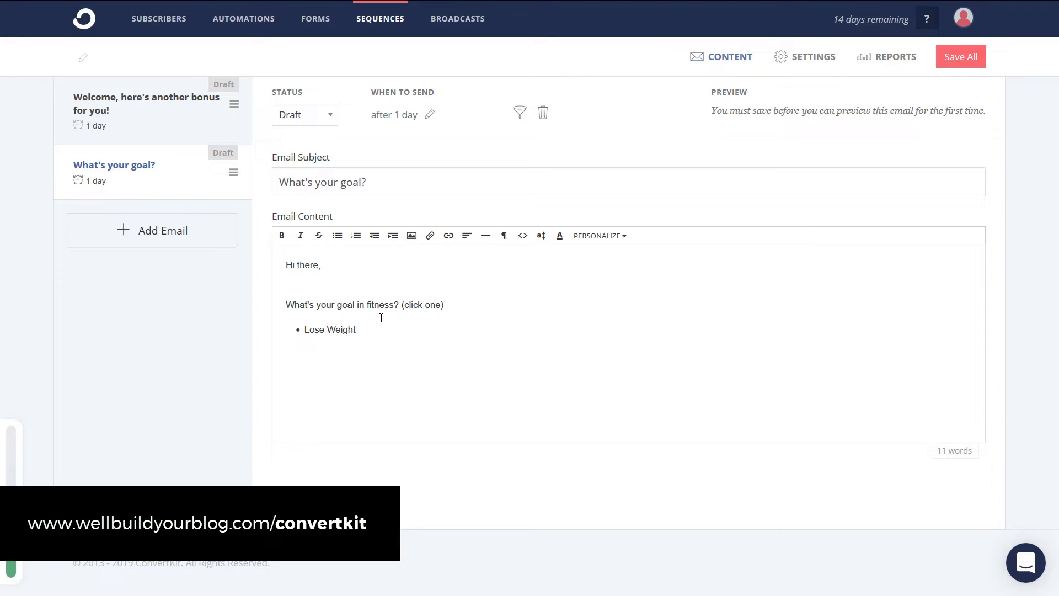
Add a "Gain Muscle" bullet, followed by the sign-off "Cheers" and the sender's first name on separate lines
key(Return)
text(Gain Muscle)
text(Cheers )
text(Wad)
key(BackSpace)
key(BackSpace)
key(BackSpace)
key(Return)
text(Wade)
drag(358, 329, 316, 337)
click(365, 337)
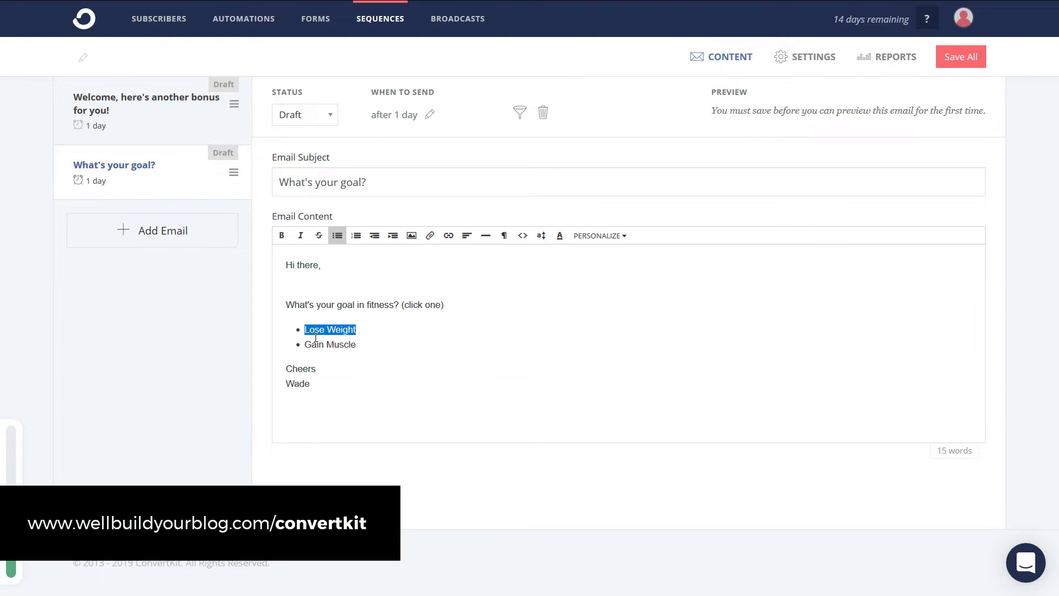
click(448, 235)
click(498, 257)
text(http://www.loseweight.com)
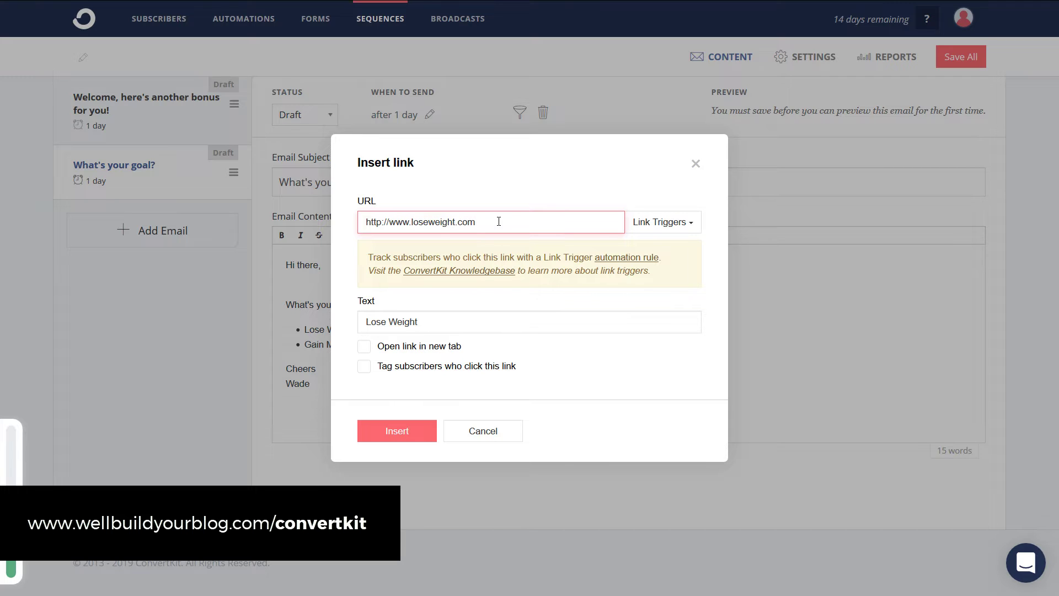
click(363, 347)
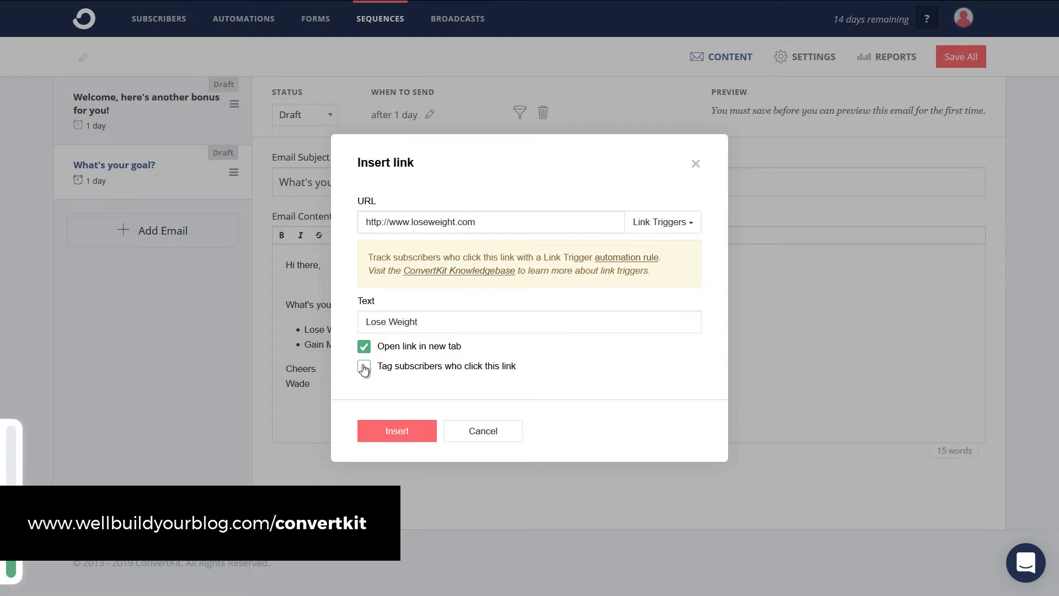
click(364, 367)
text(loseweight)
key(Return)
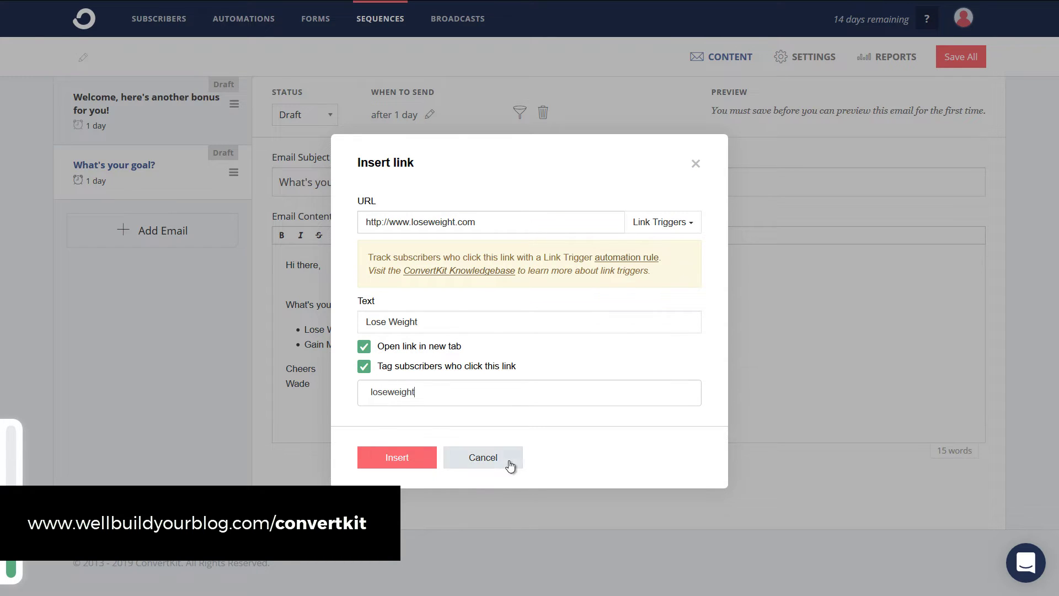
click(406, 467)
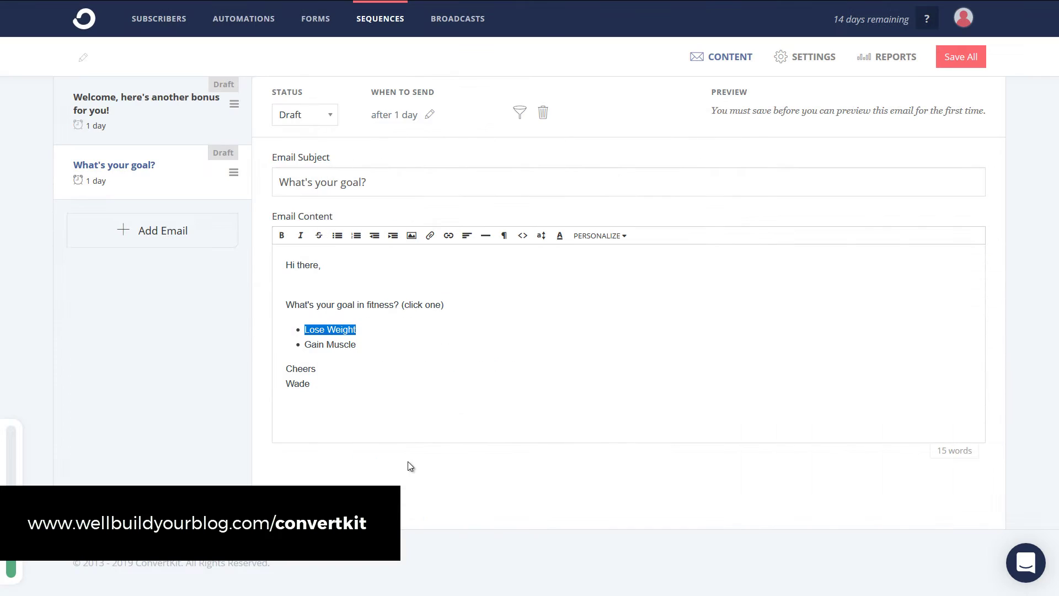
Review the link settings and tag of the "Lose Weight" bullet without changing them
click(348, 329)
click(420, 346)
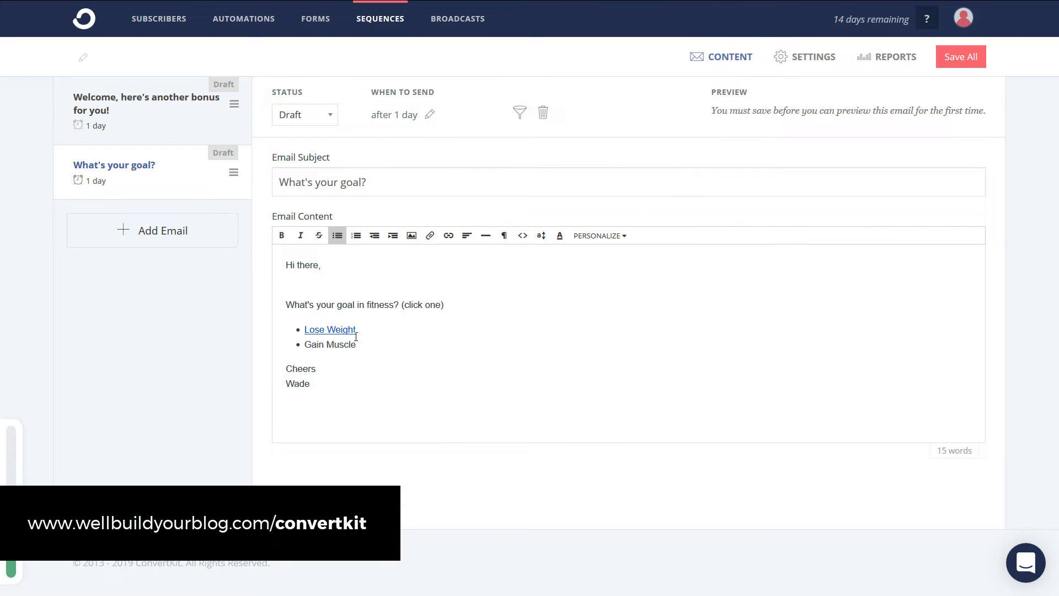
click(366, 335)
click(426, 350)
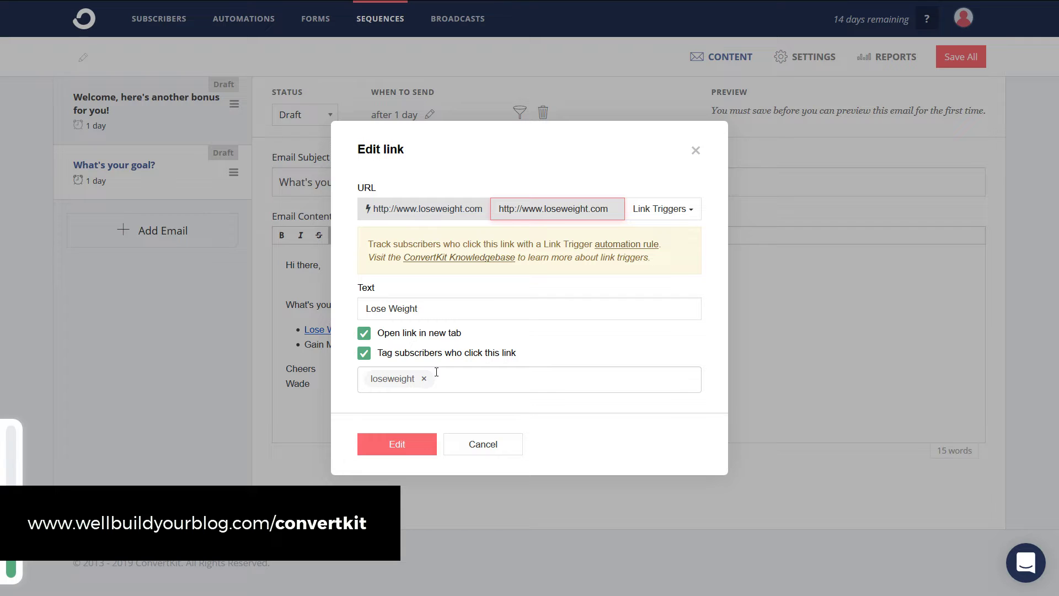
click(696, 151)
drag(355, 345, 306, 344)
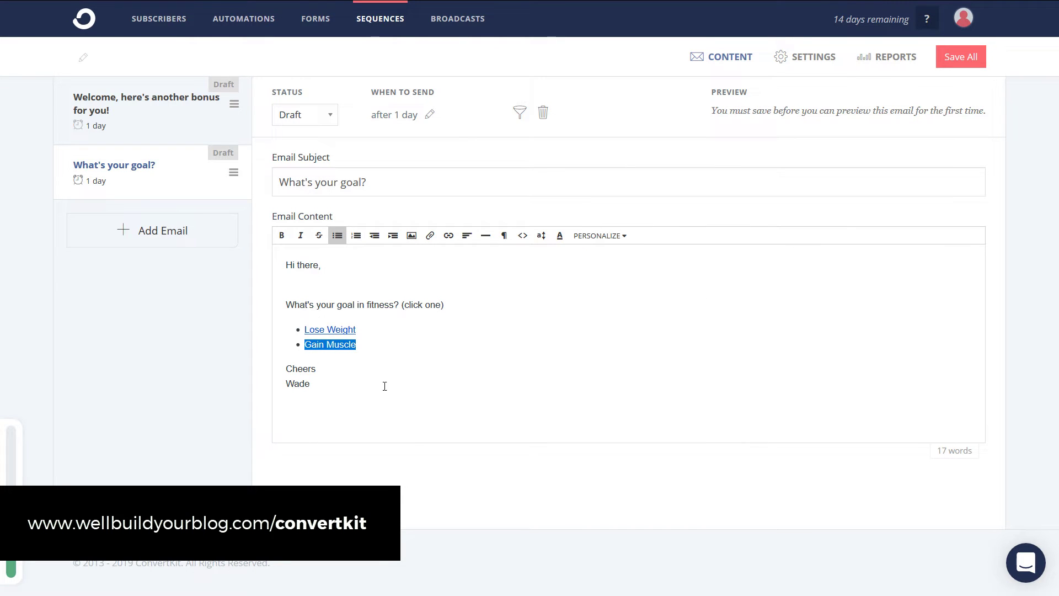
click(448, 235)
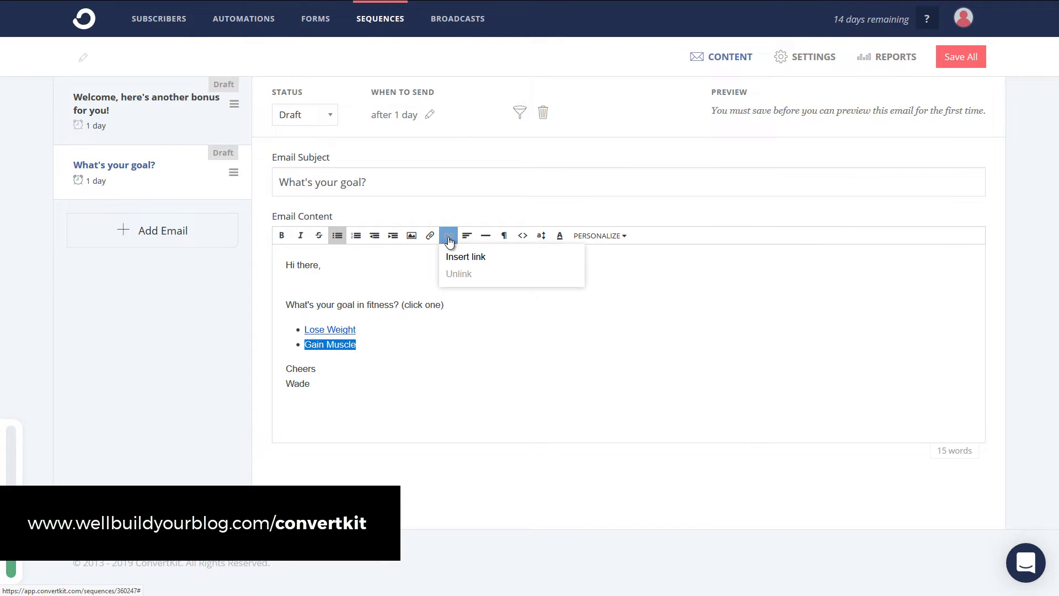
click(476, 266)
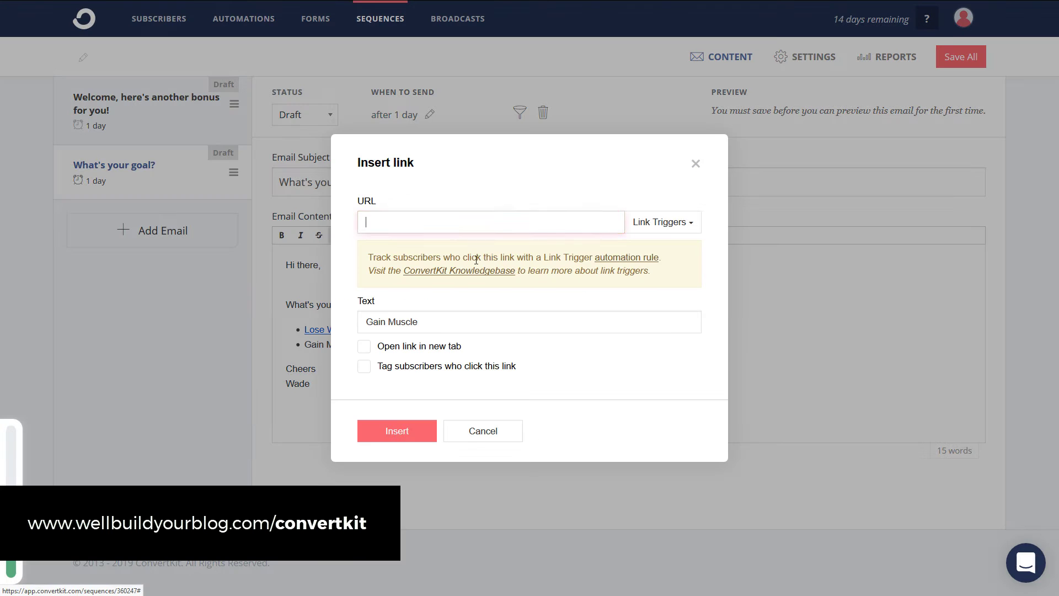
click(364, 367)
text(muscle)
click(396, 221)
text(http://www.m)
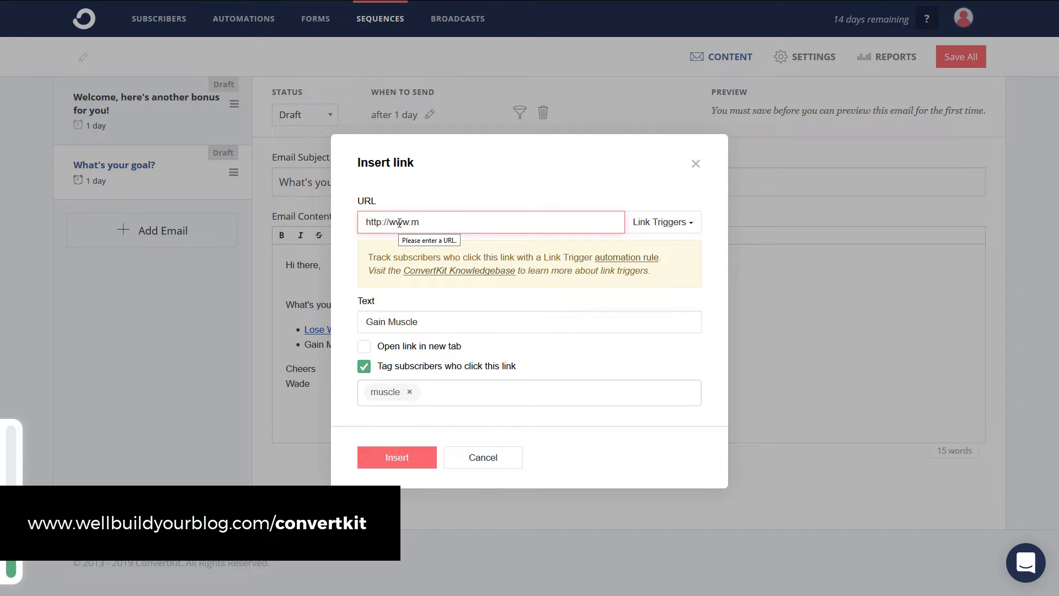
text(uscle/cp,o\)
key(BackSpace)
key(BackSpace)
key(BackSpace)
key(BackSpace)
text(om)
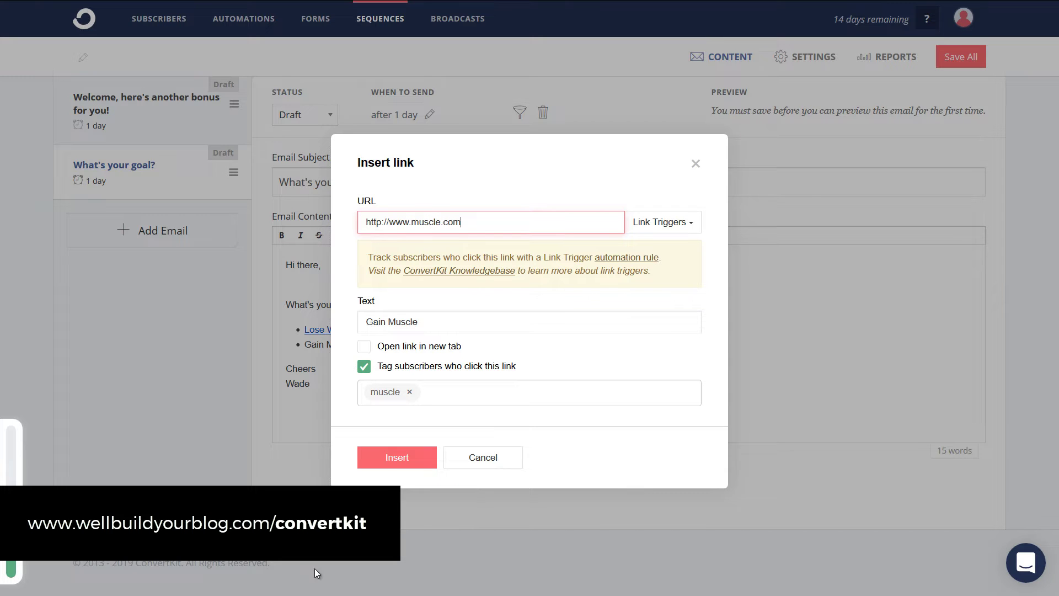
click(386, 458)
click(413, 371)
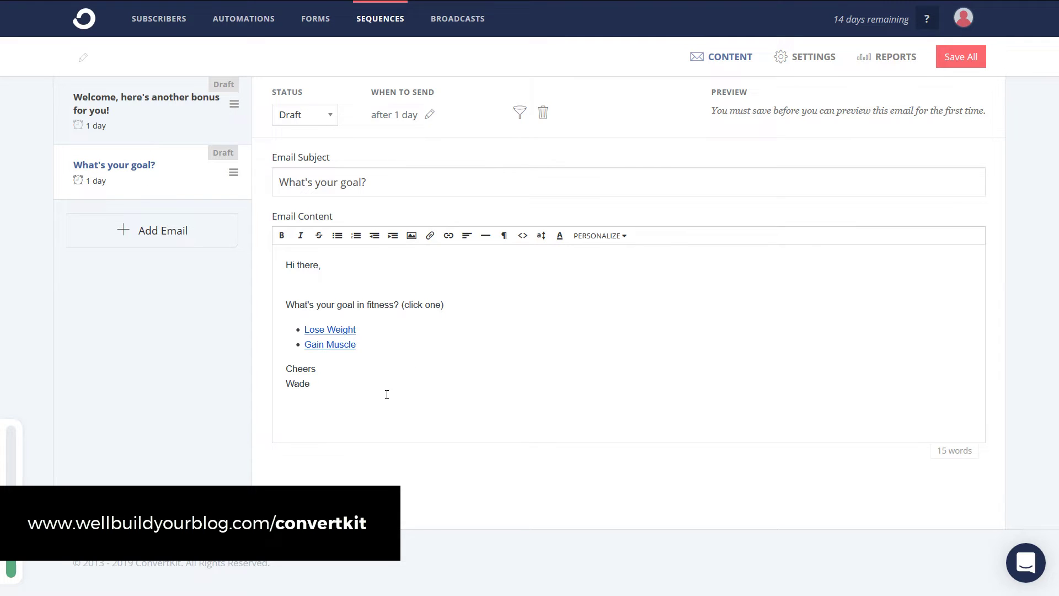
click(366, 382)
Schedule the "What's your goal?" email for 3 days after the last email, excluding Saturday and Sunday
click(431, 118)
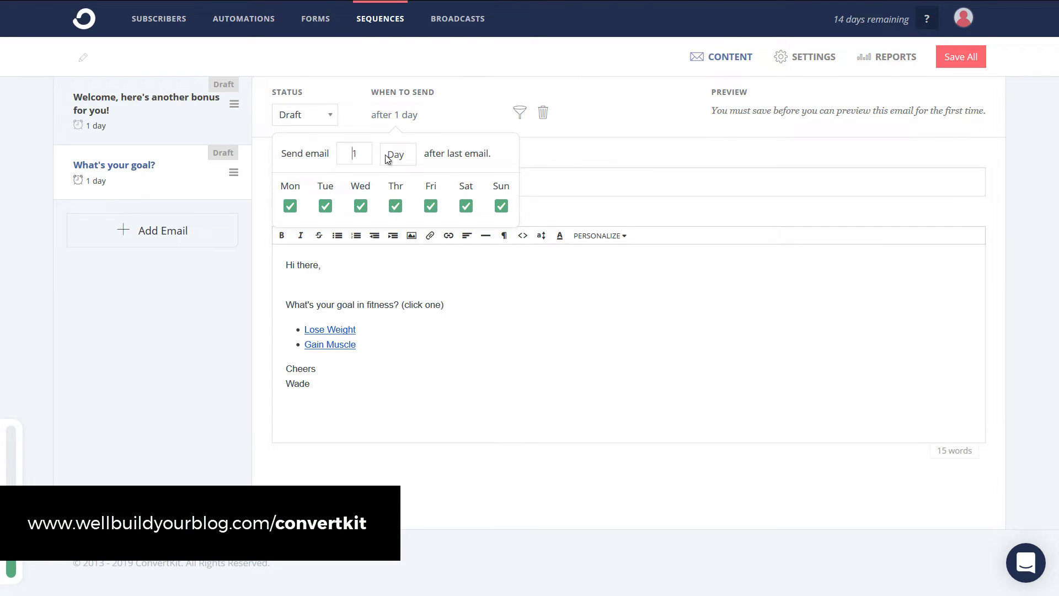
double_click(355, 153)
text(5)
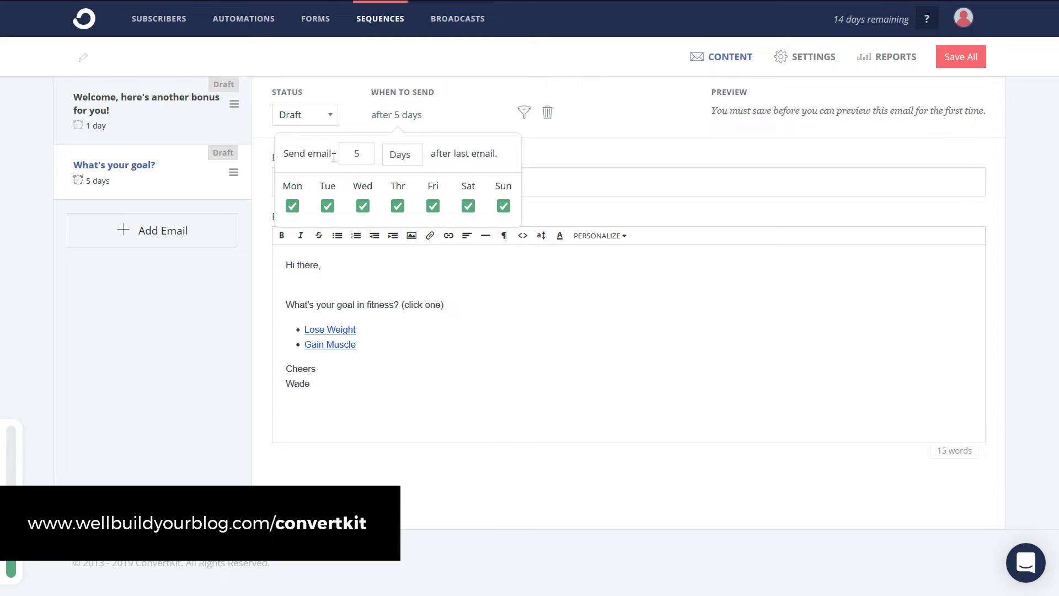
double_click(356, 153)
text(3)
click(468, 206)
click(504, 206)
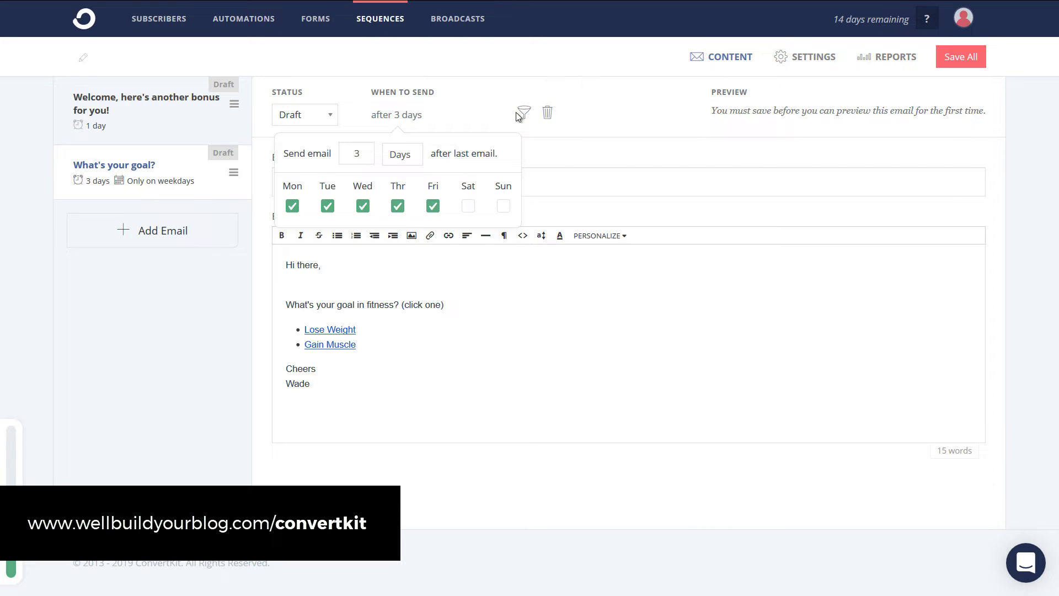
click(414, 358)
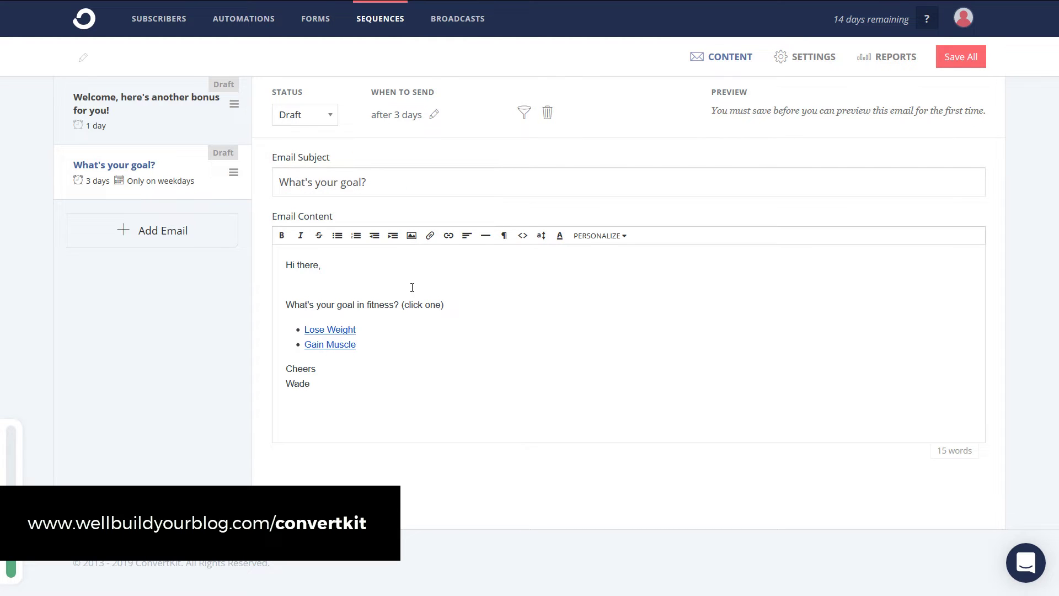
Set both the "What's your goal?" email and the welcome bonus email to Published and save all emails
click(330, 113)
click(309, 148)
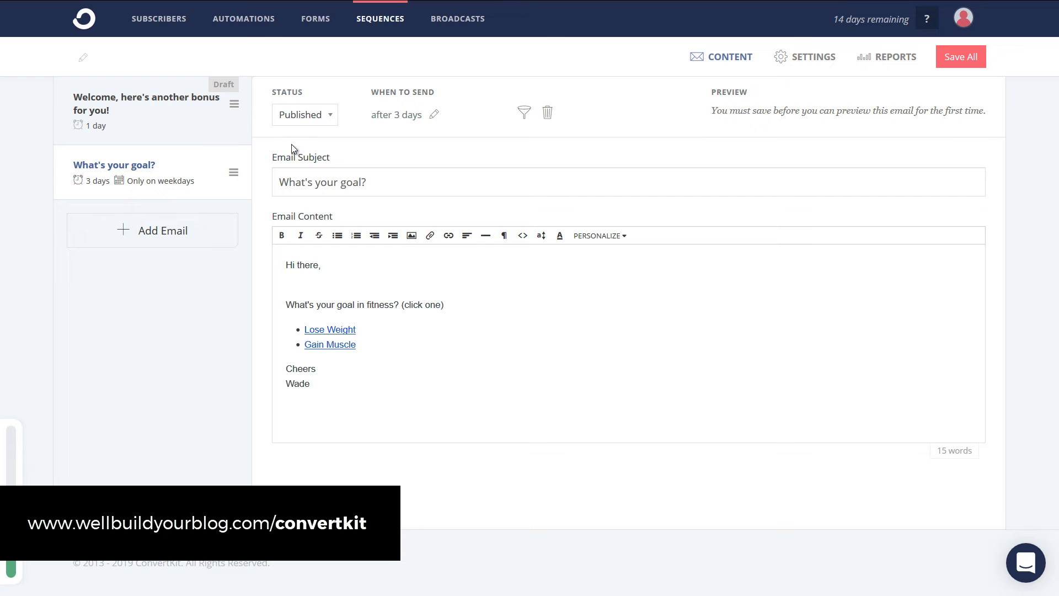
click(174, 135)
click(298, 124)
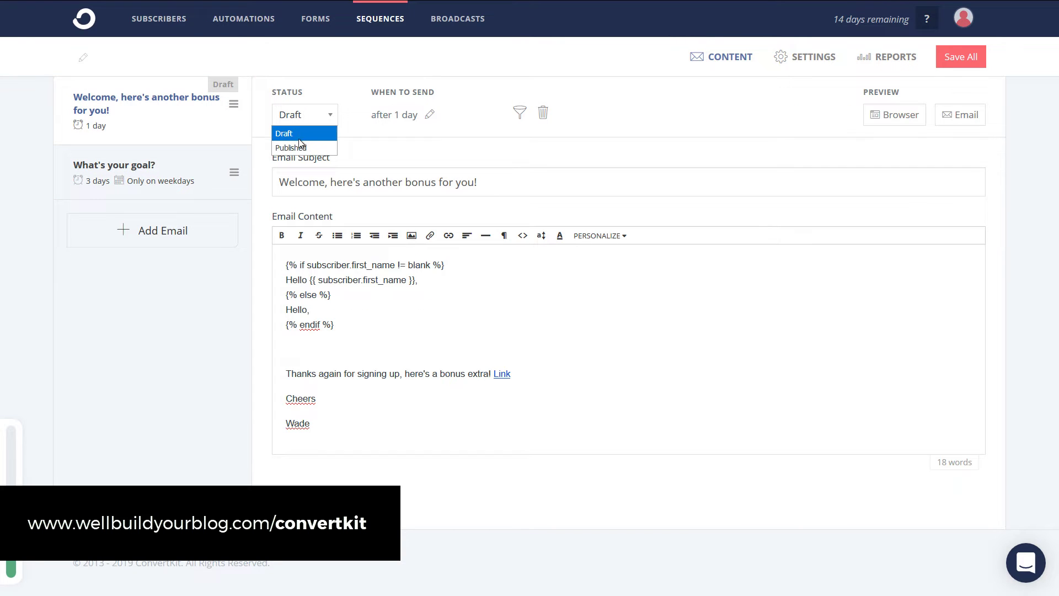
click(300, 144)
click(957, 65)
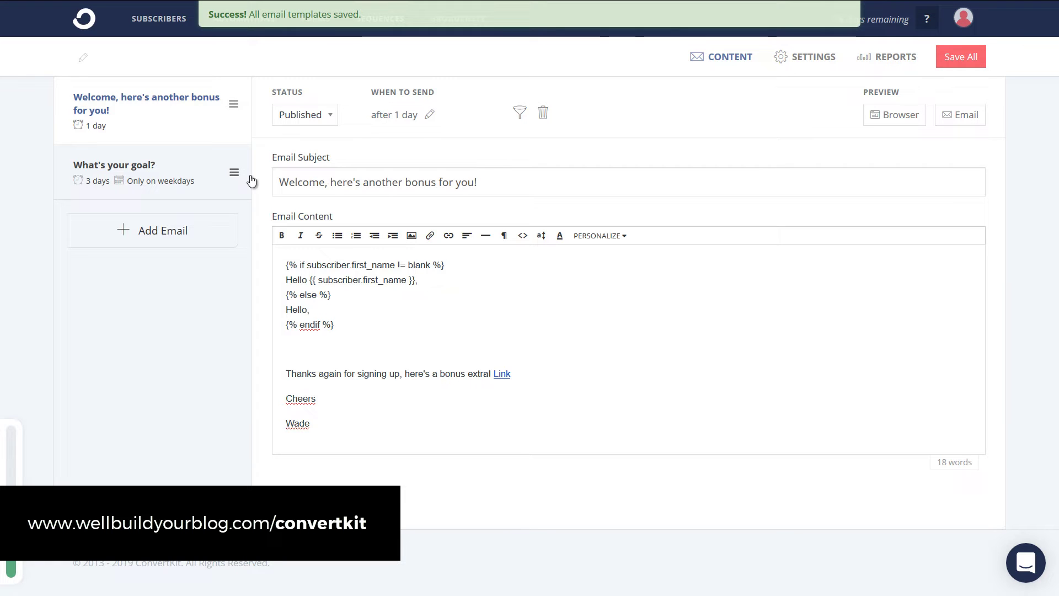
Review the welcome bonus email and the "What's your goal?" email in the saved sequence
click(154, 168)
click(160, 120)
click(177, 182)
click(170, 139)
click(167, 170)
click(166, 113)
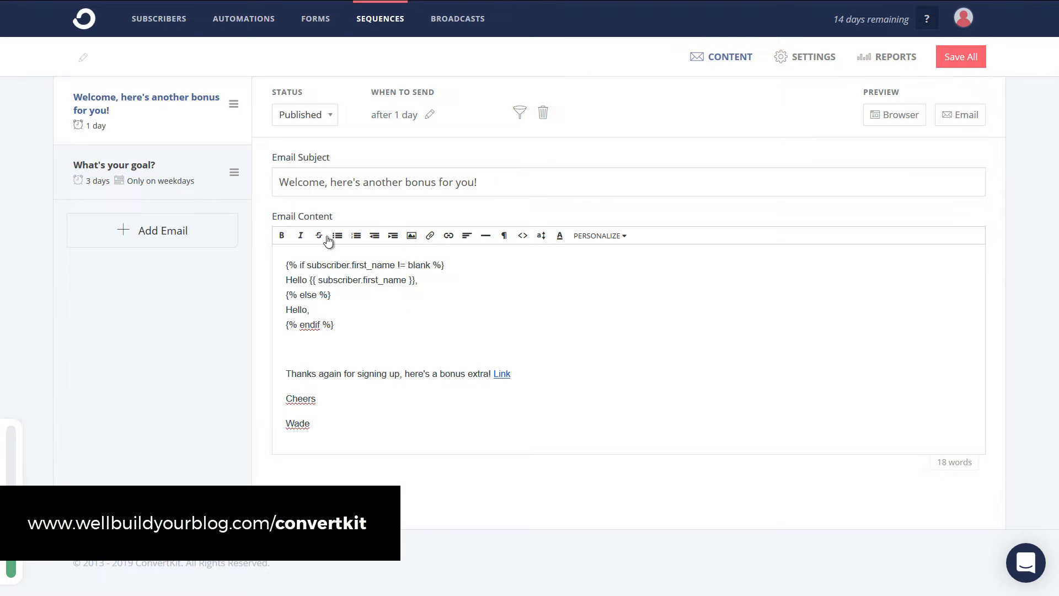
click(182, 177)
click(160, 231)
click(334, 116)
click(400, 115)
double_click(361, 154)
text(10)
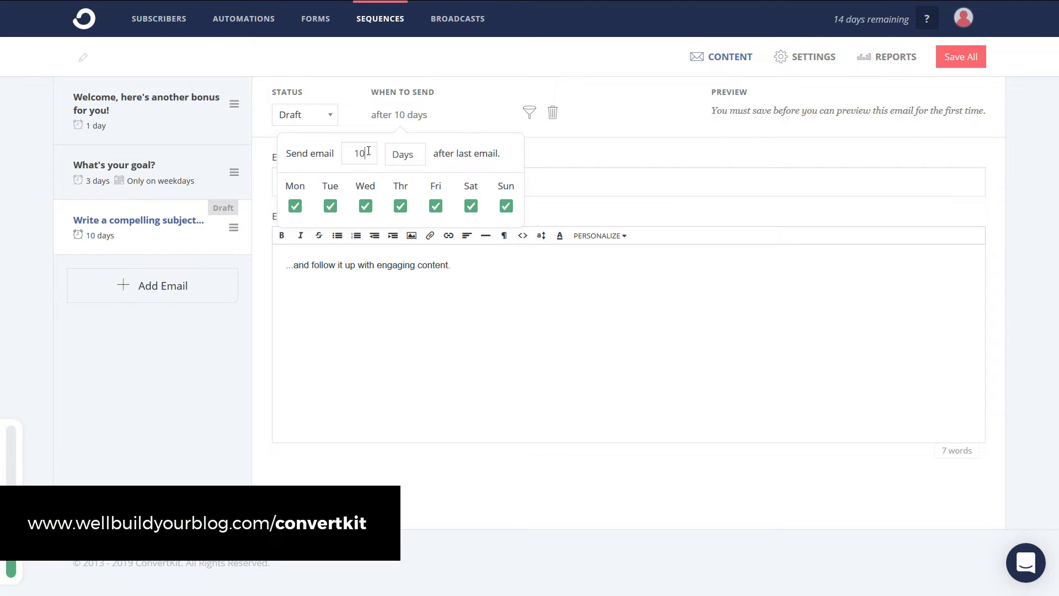
key(BackSpace)
key(BackSpace)
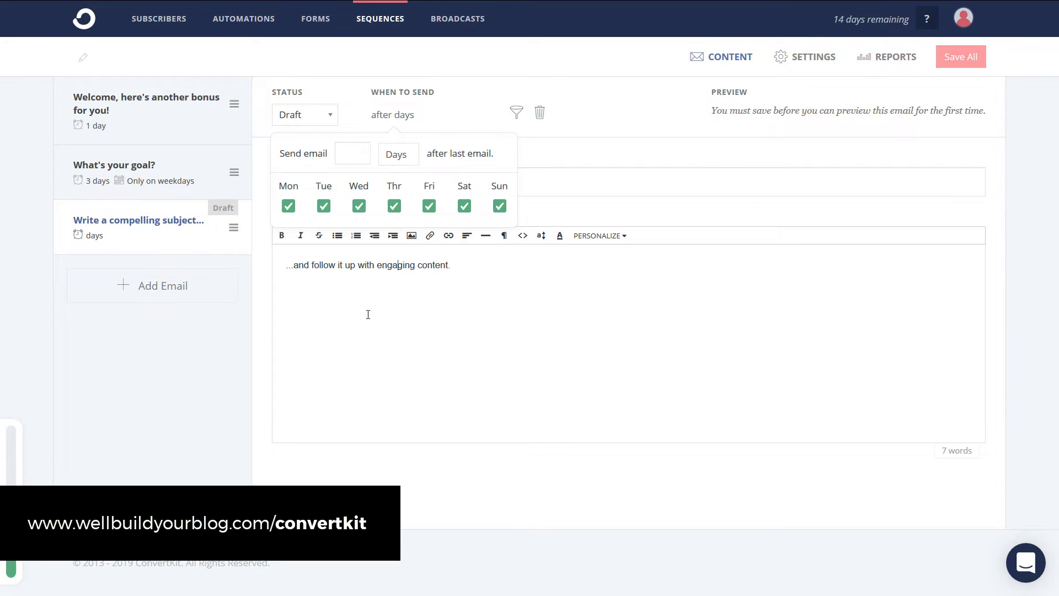
click(382, 321)
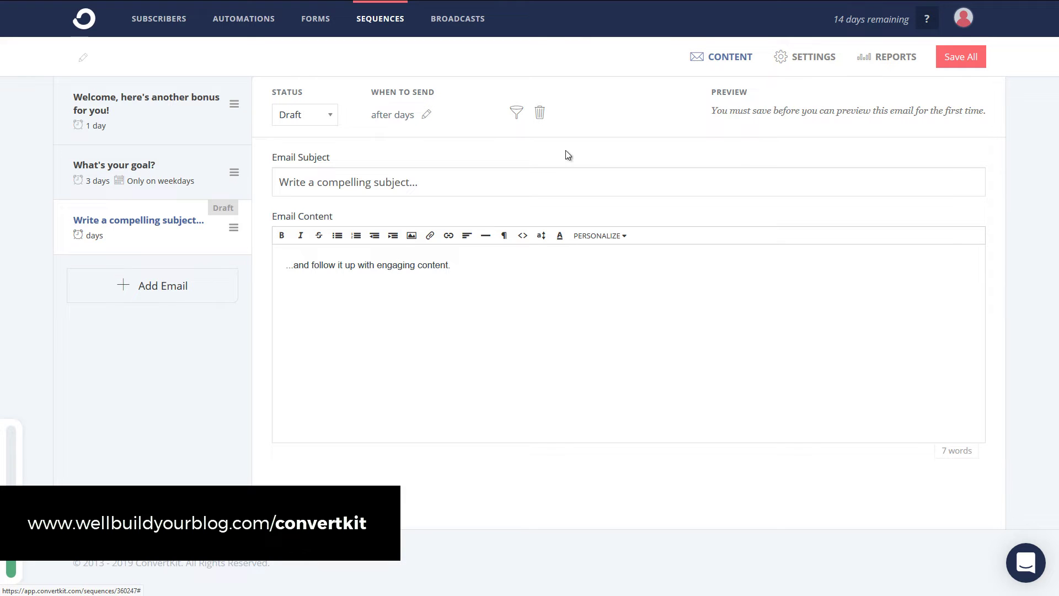
click(540, 112)
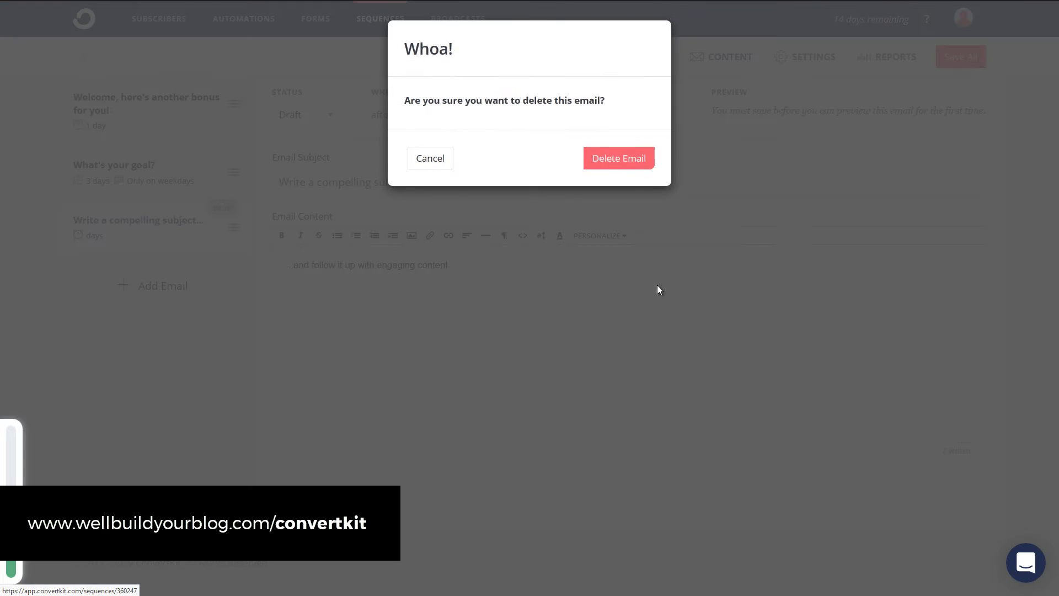
click(634, 164)
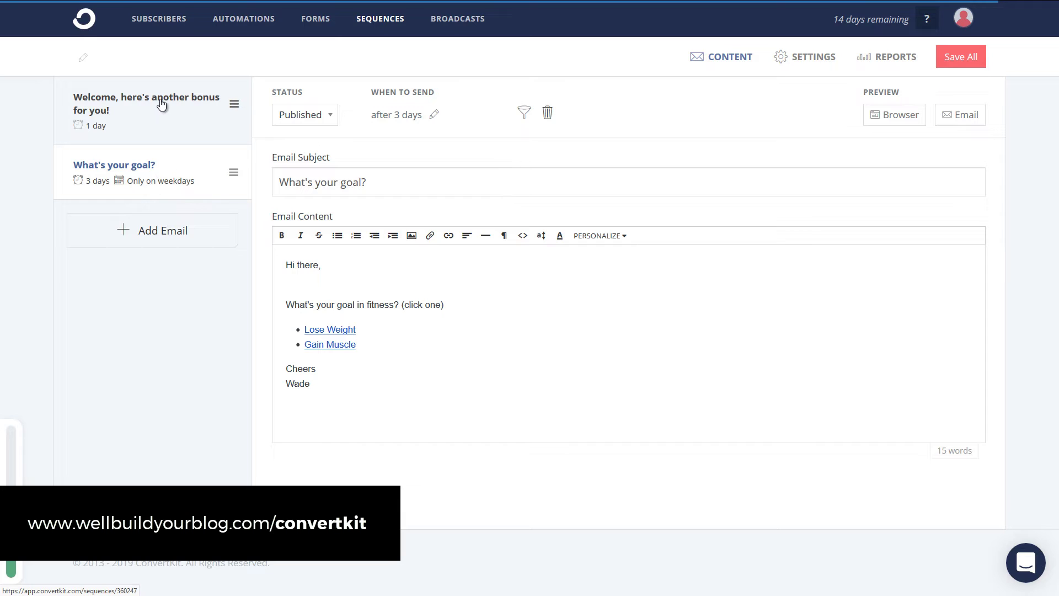
Save all emails of the sequence and return to the list of sequences
click(960, 57)
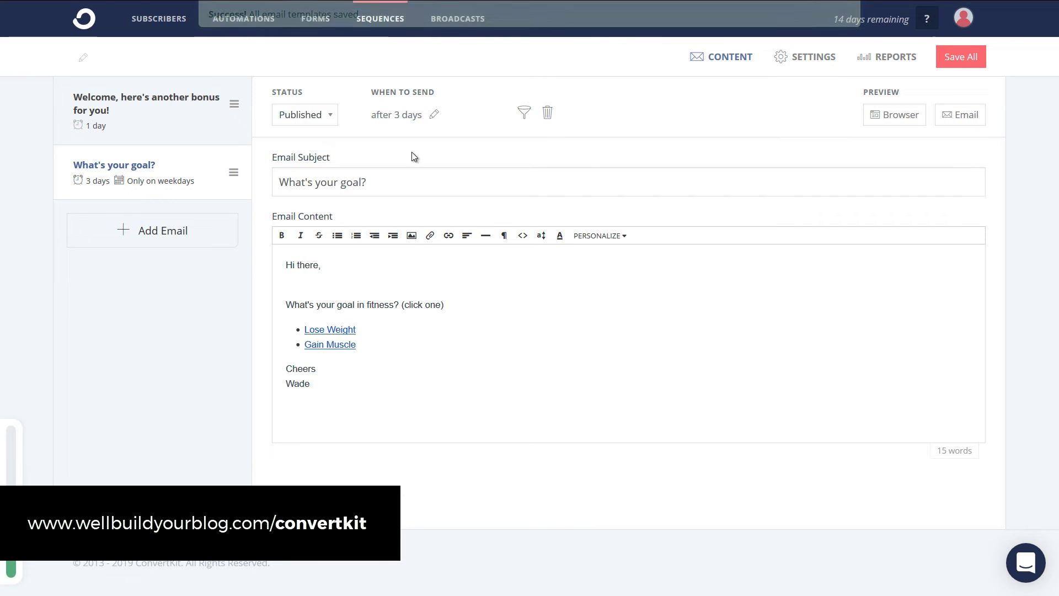
click(377, 19)
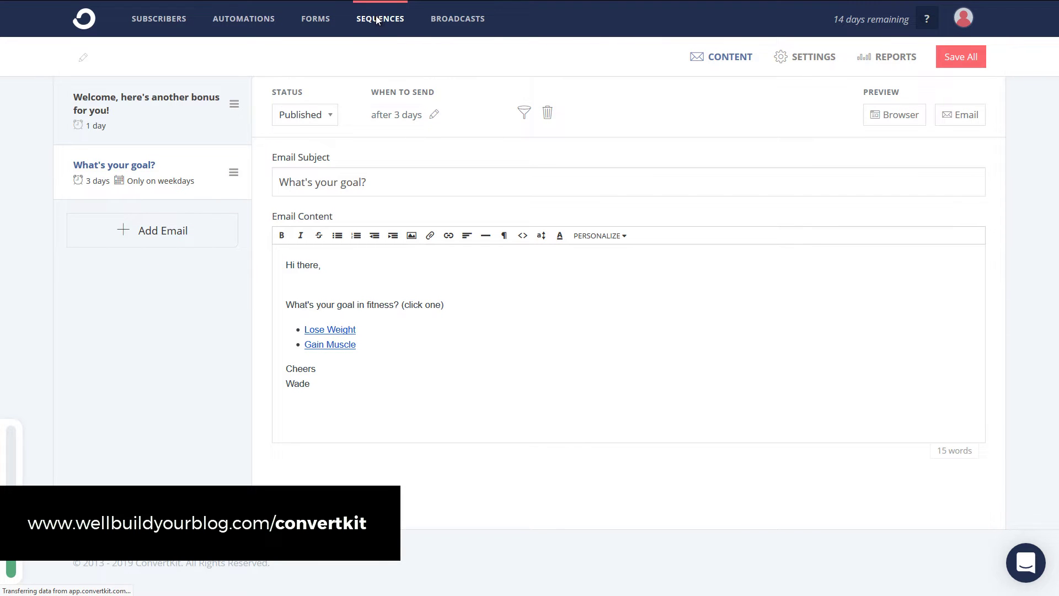
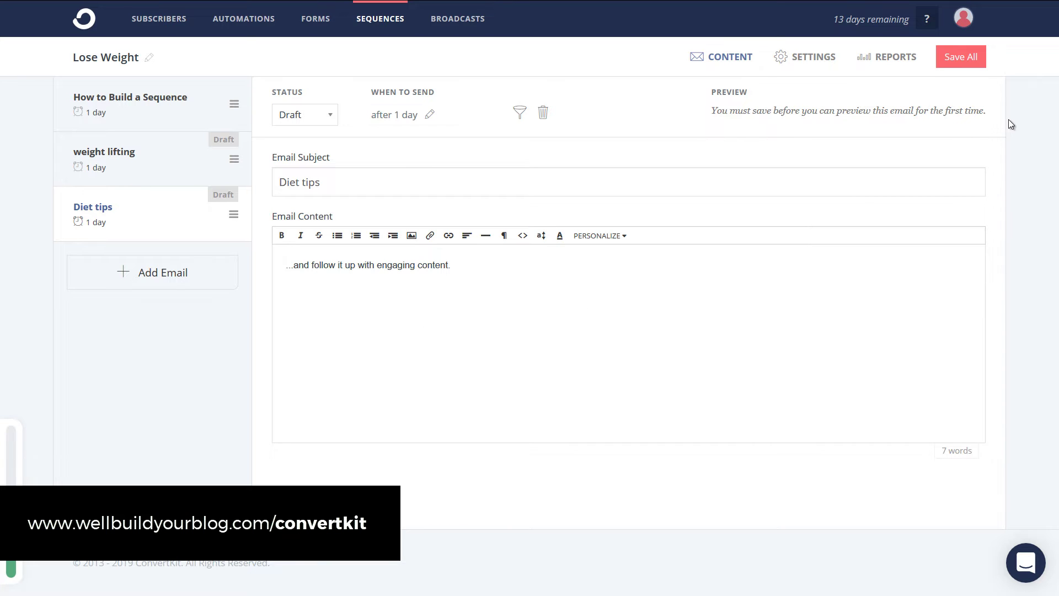
Save all emails of the Lose Weight sequence and create a new sequence named "muscle"
click(974, 65)
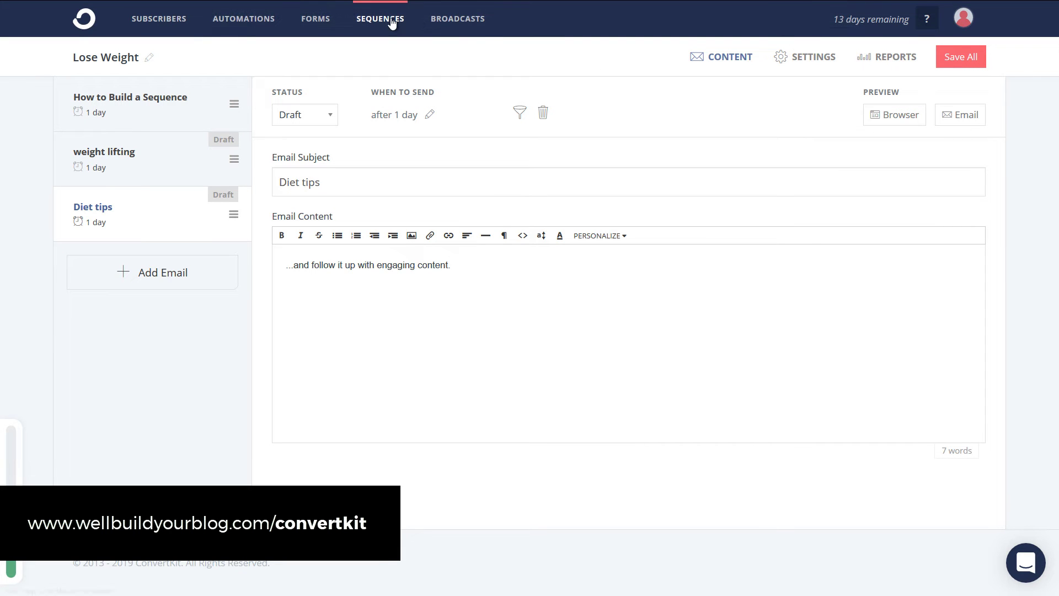
click(390, 18)
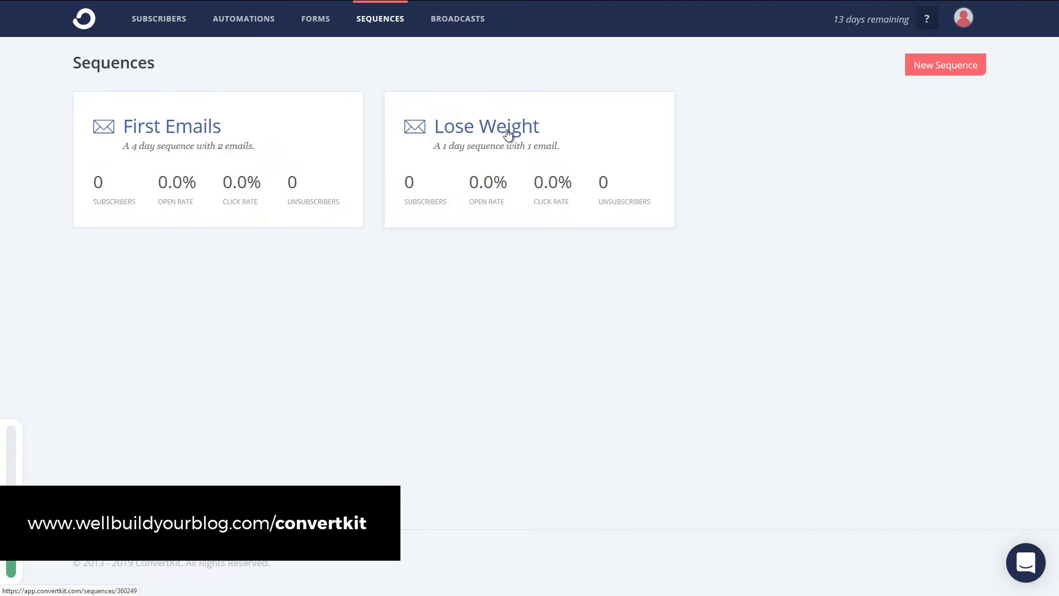
click(954, 69)
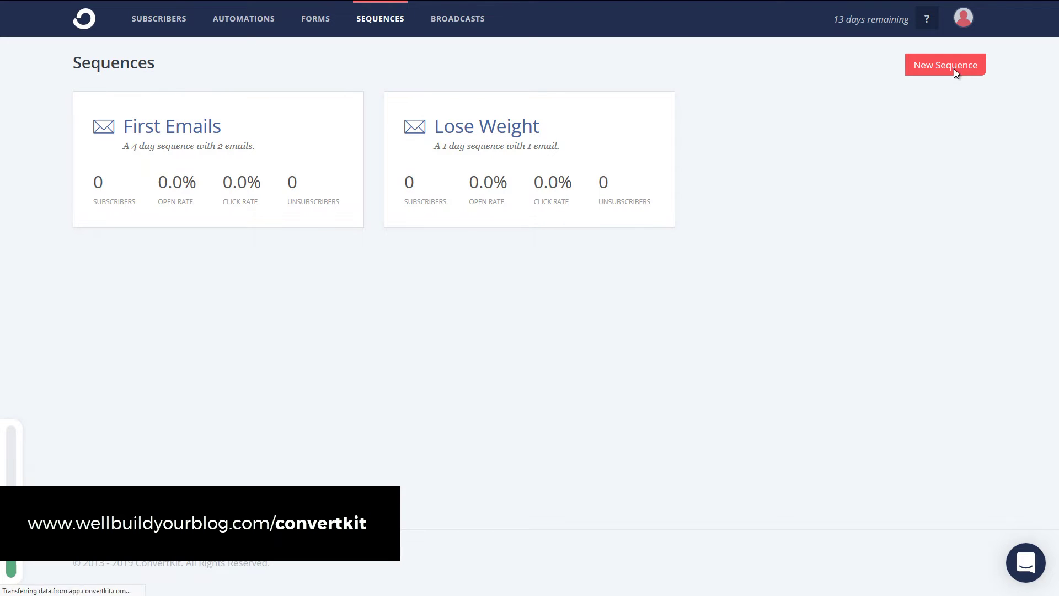
text(muscle)
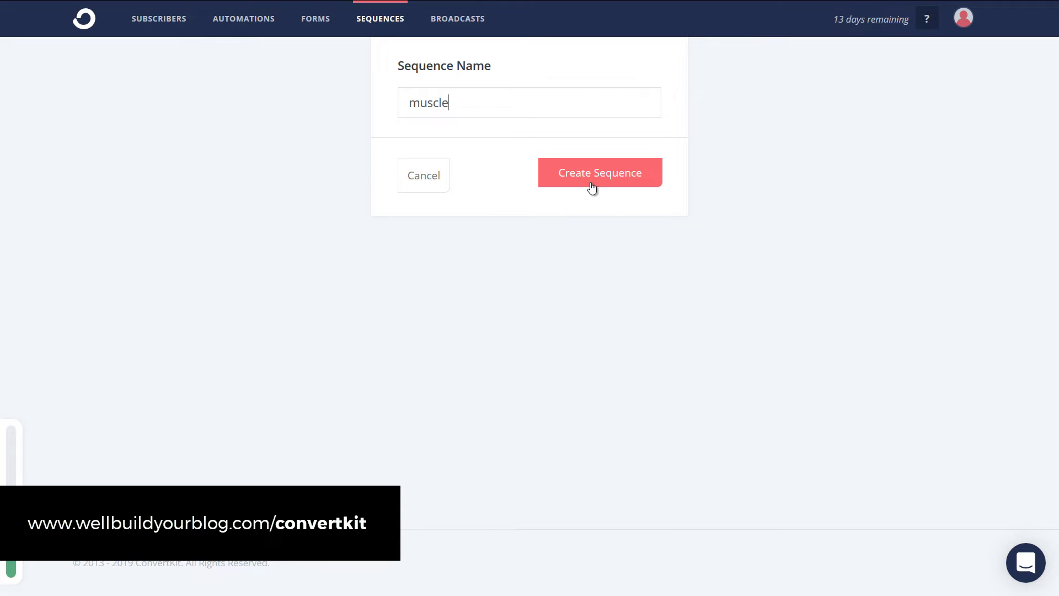
click(592, 184)
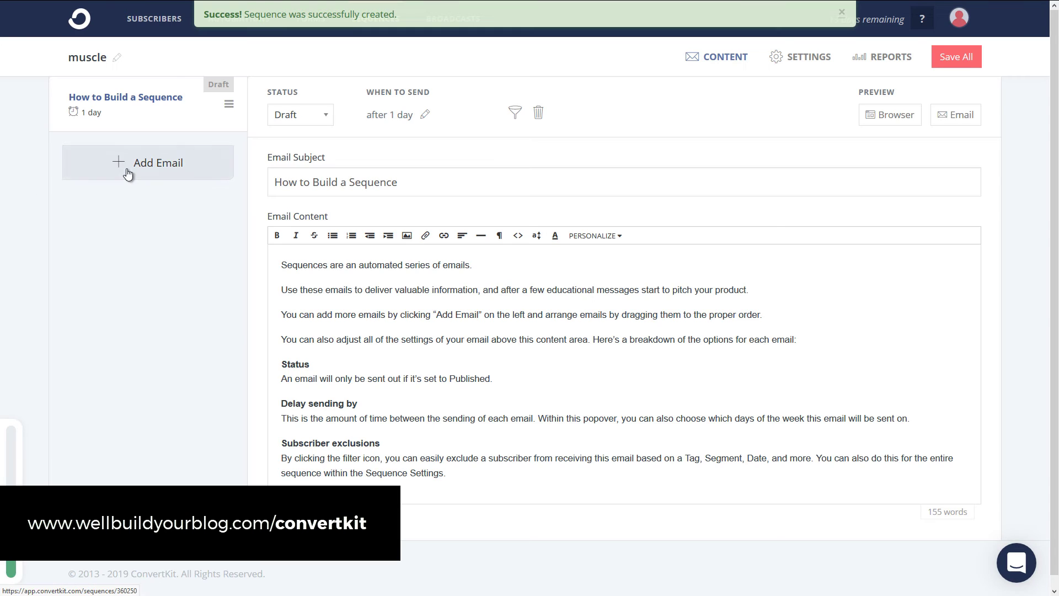
Add four more emails with default content to the "muscle" sequence
click(128, 174)
click(130, 217)
click(144, 275)
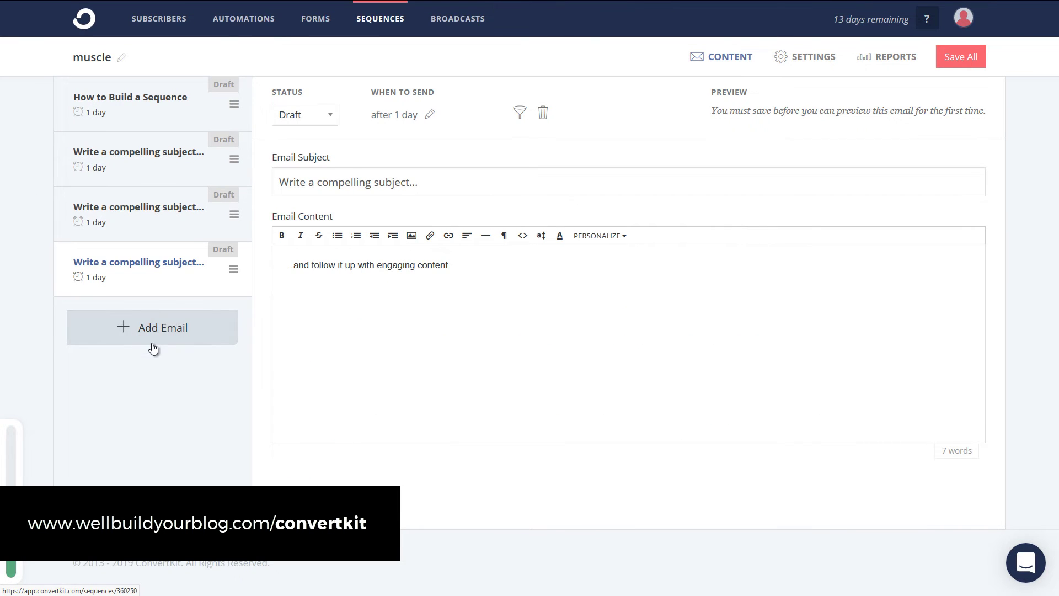
click(154, 349)
Set the "How to Build a Sequence" email of the "muscle" sequence to Published and save all emails
click(127, 97)
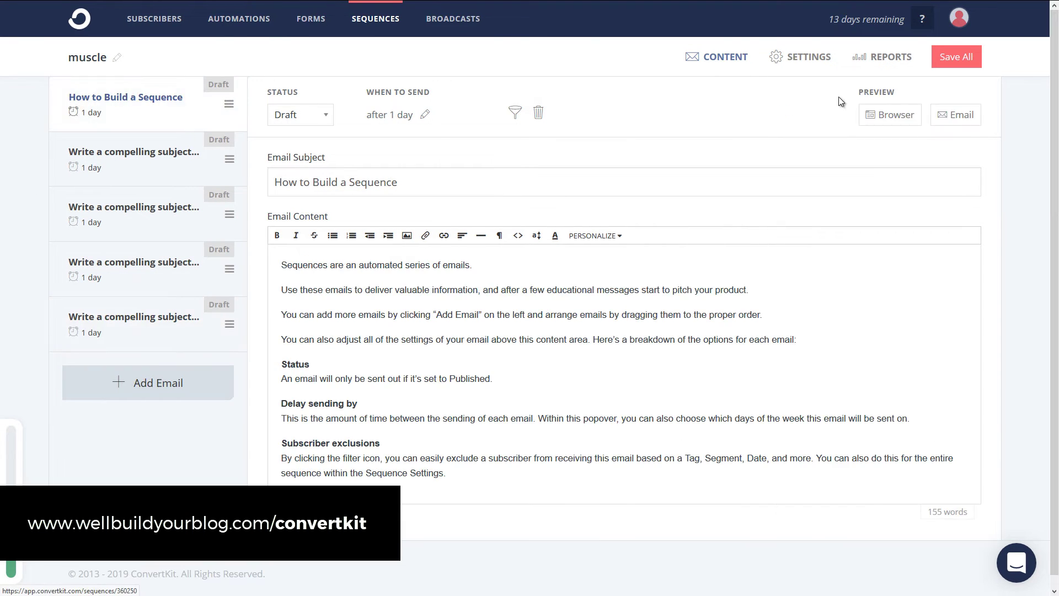
click(307, 114)
click(307, 147)
click(965, 65)
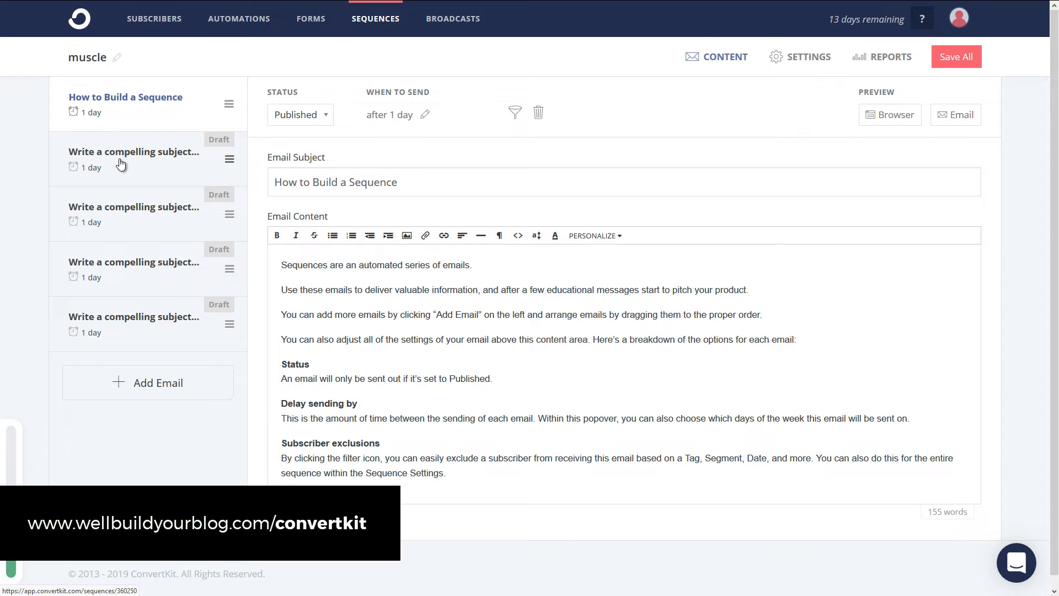
Go back to the list of sequences, open the visual automations and create a new automation
key(F11)
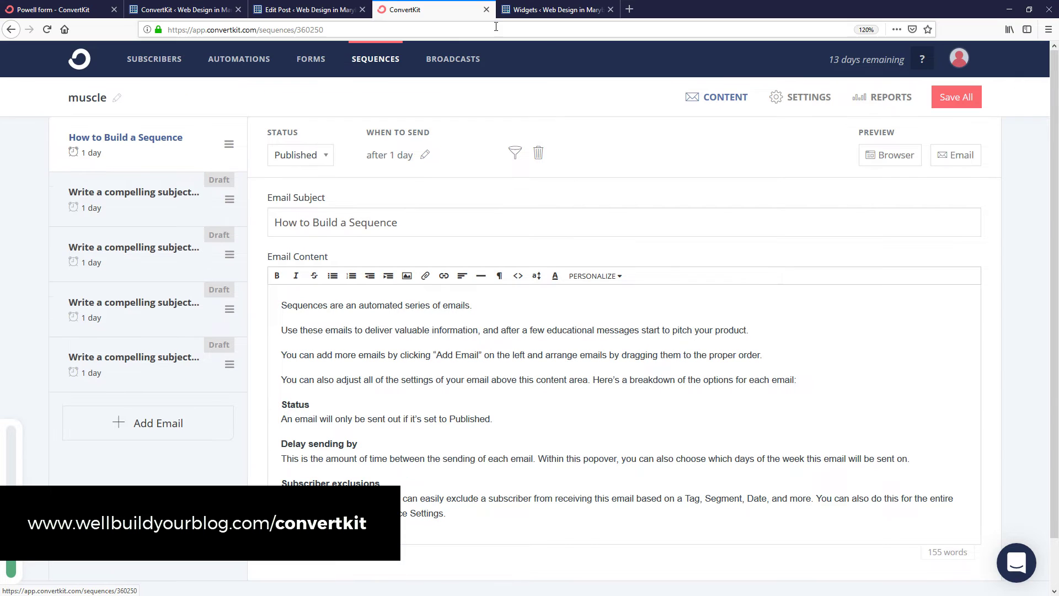
click(368, 64)
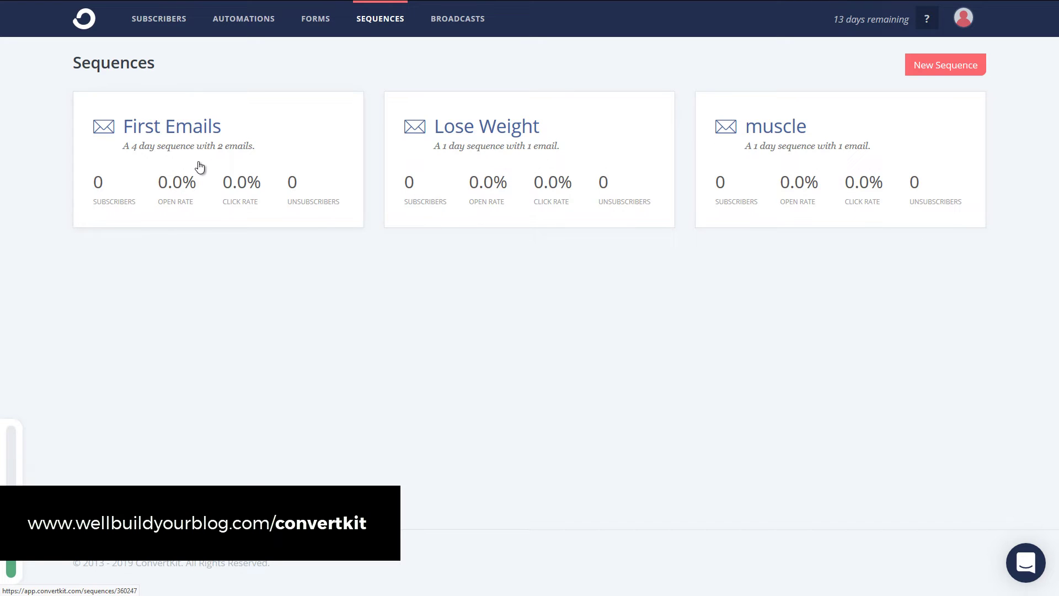
click(242, 22)
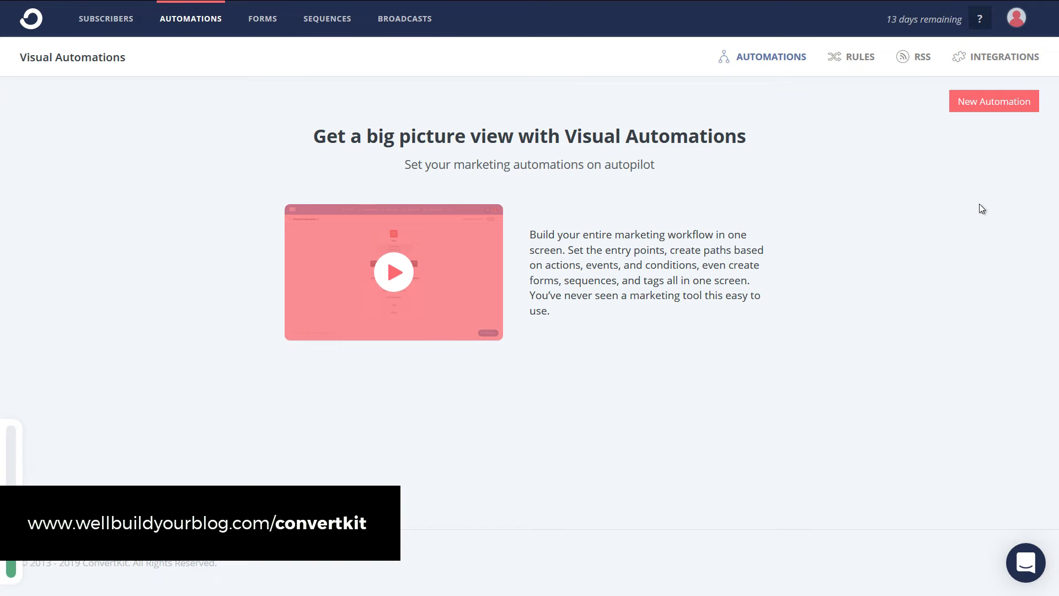
click(987, 105)
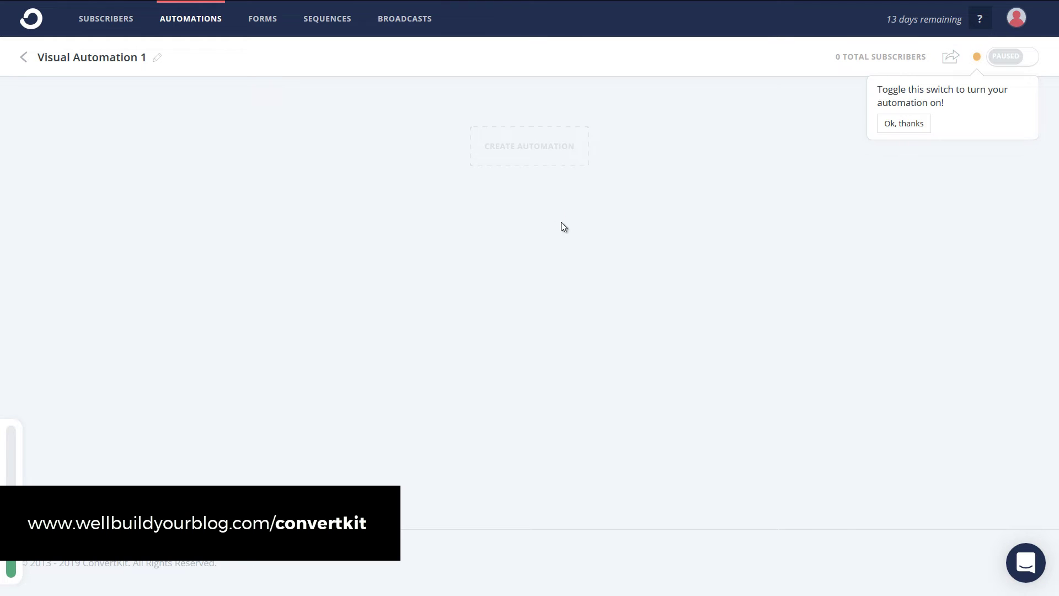
Start the automation with a "Joins a form" event that uses "Powell form"
click(537, 154)
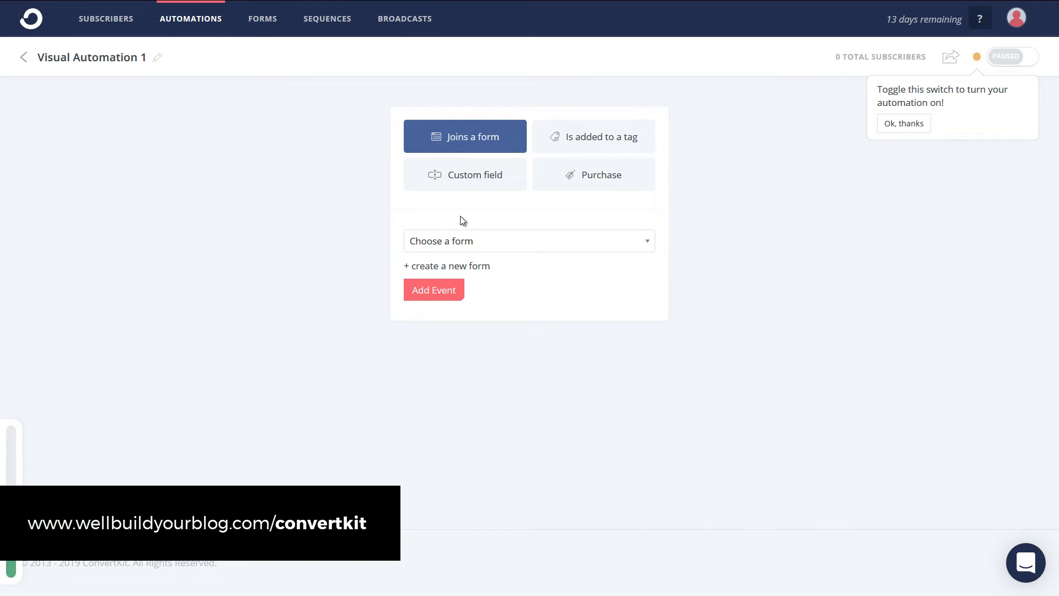
click(467, 243)
click(463, 291)
click(429, 295)
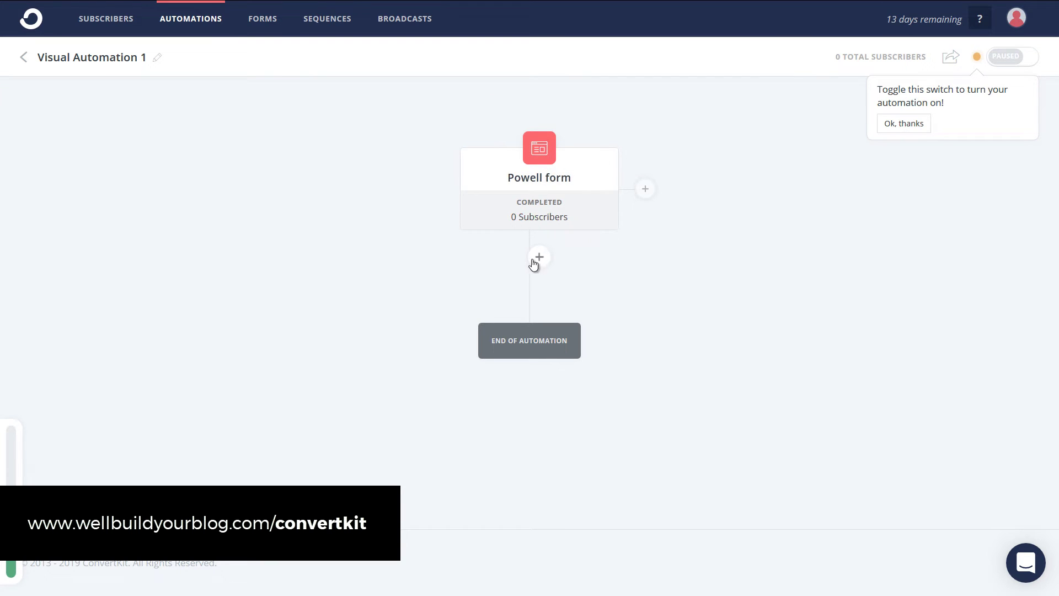
Add an email sequence action with the "First Emails" sequence below the Powell form event
click(645, 189)
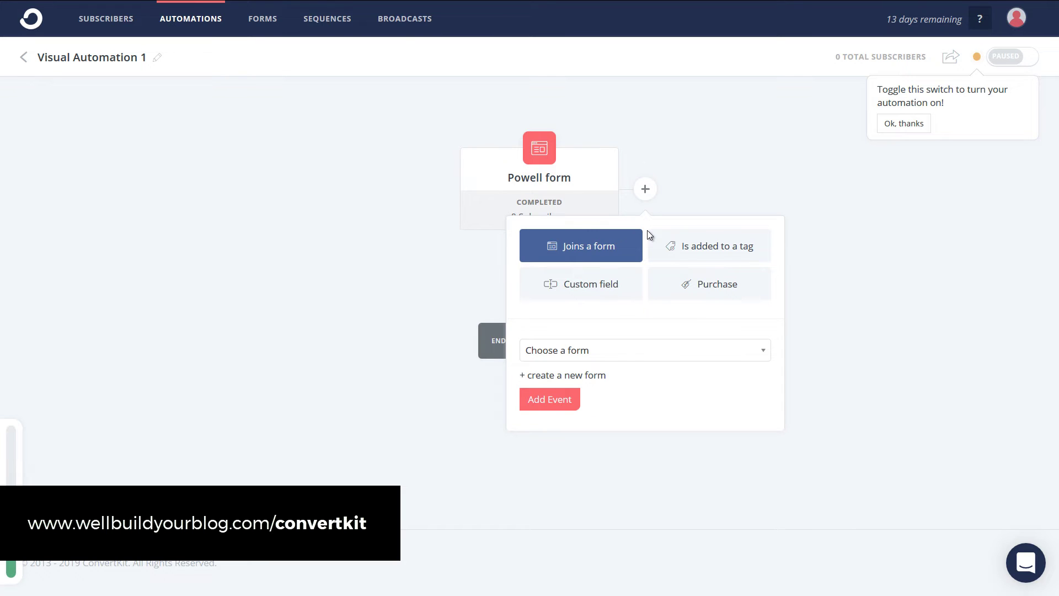
click(735, 150)
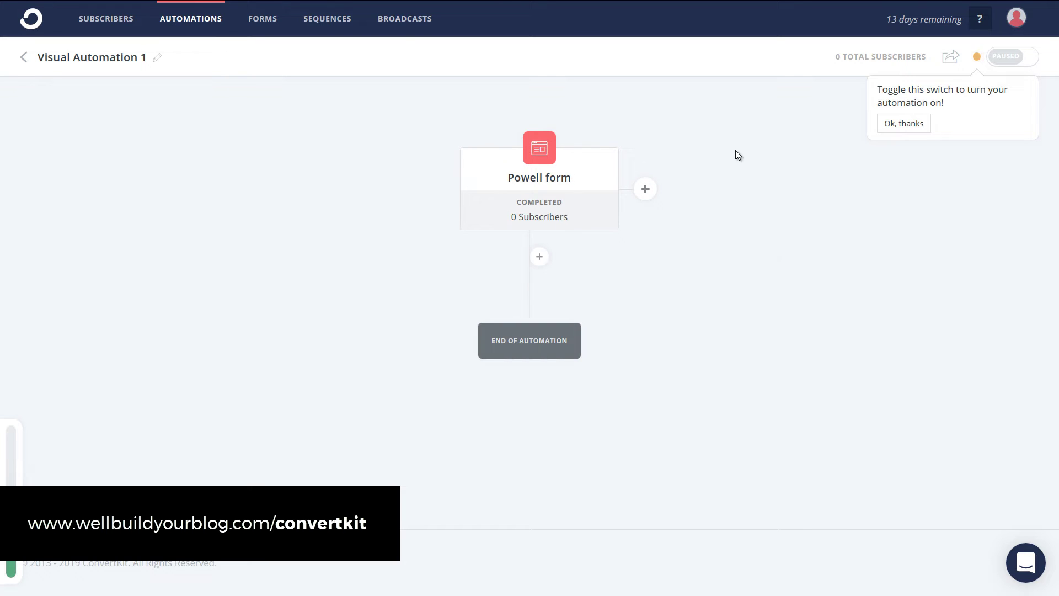
click(540, 258)
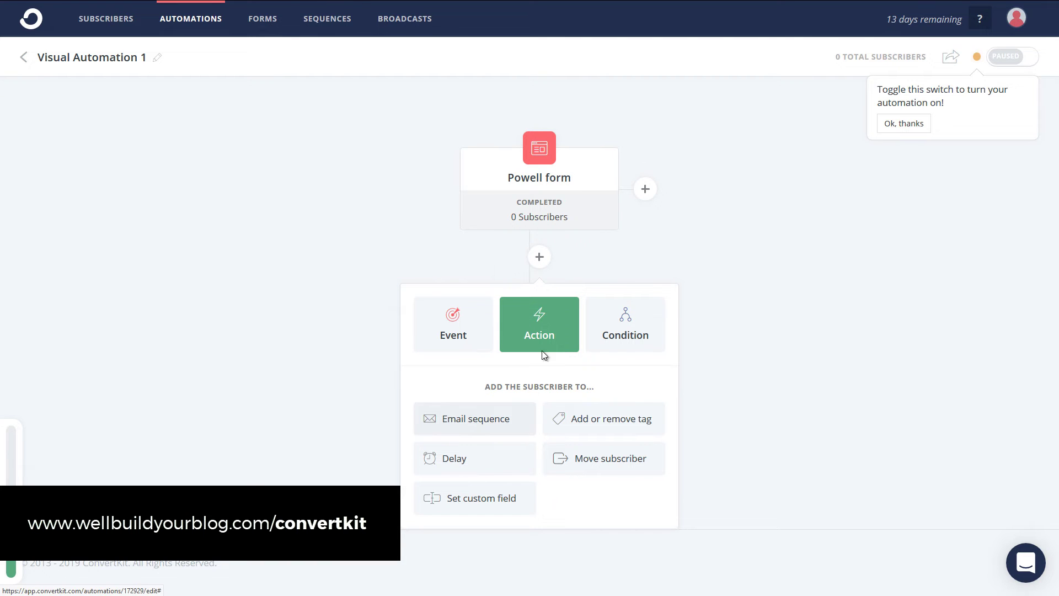
click(500, 424)
click(497, 425)
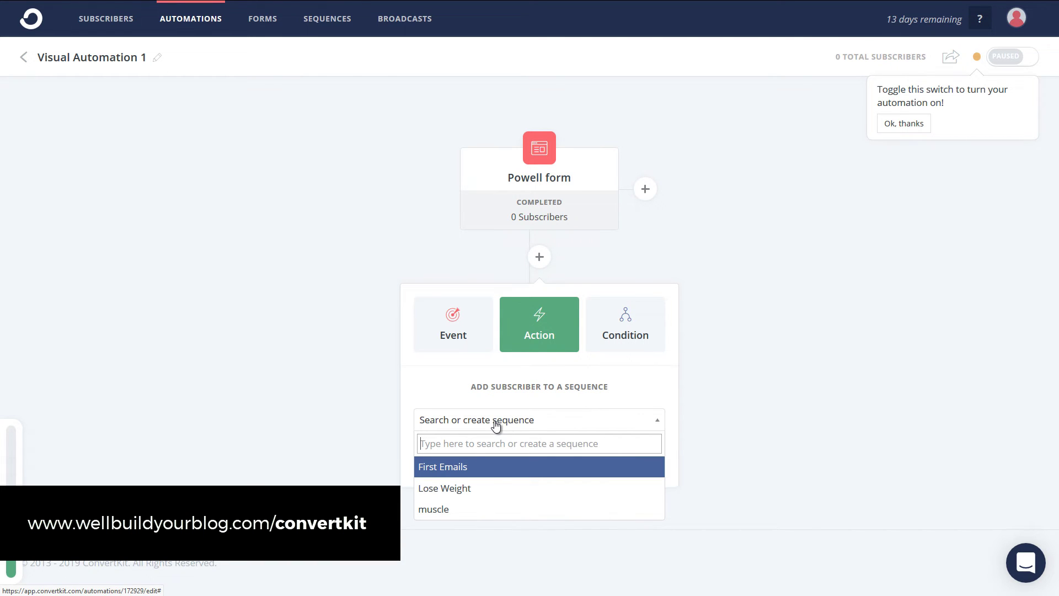
click(468, 468)
click(449, 460)
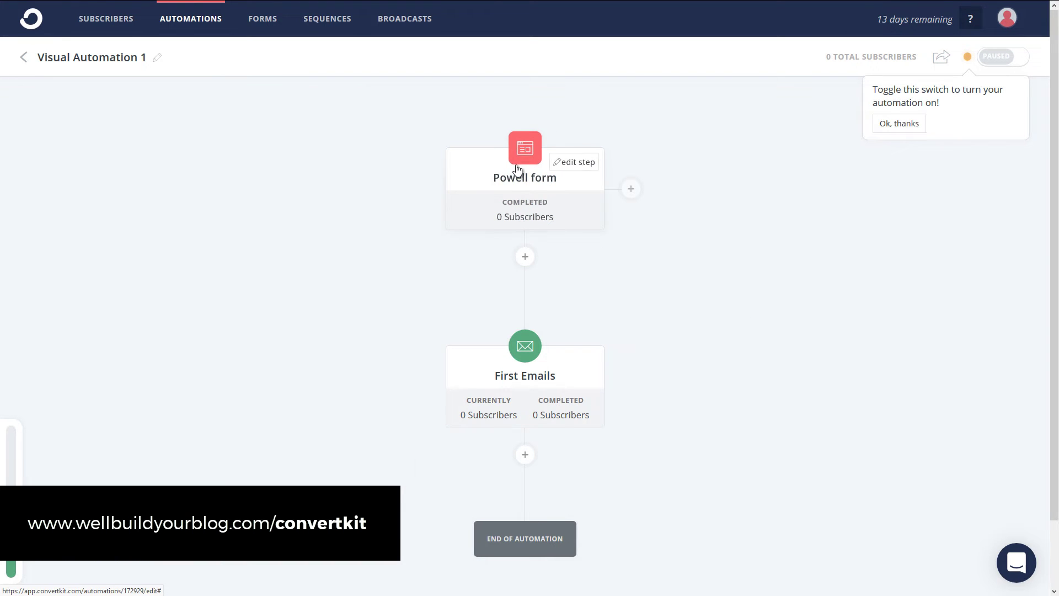
Add a tag condition for "loseweight" below the First Emails sequence
mouse_move(525, 347)
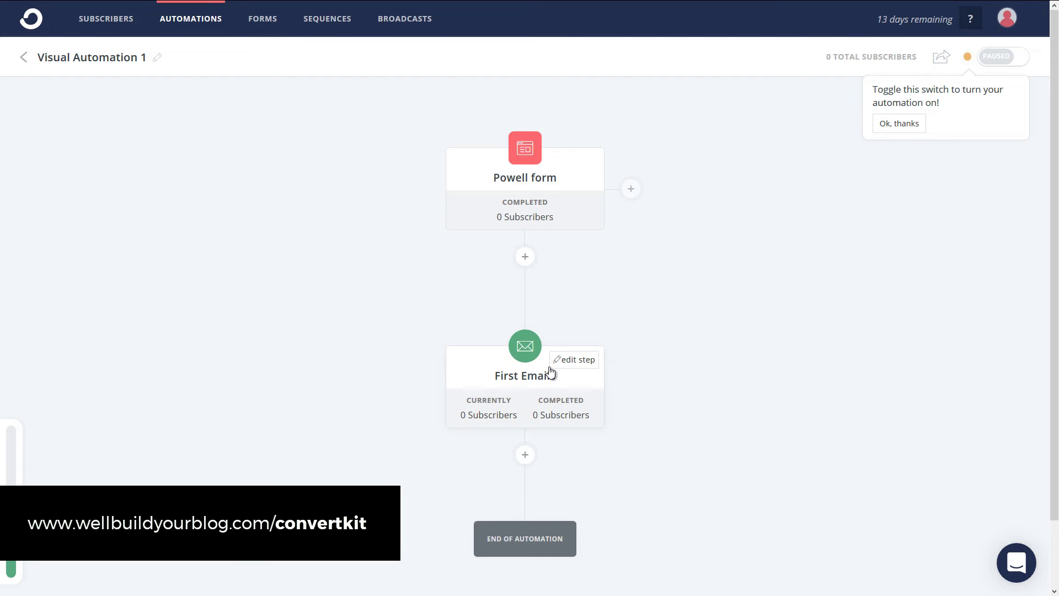
click(525, 455)
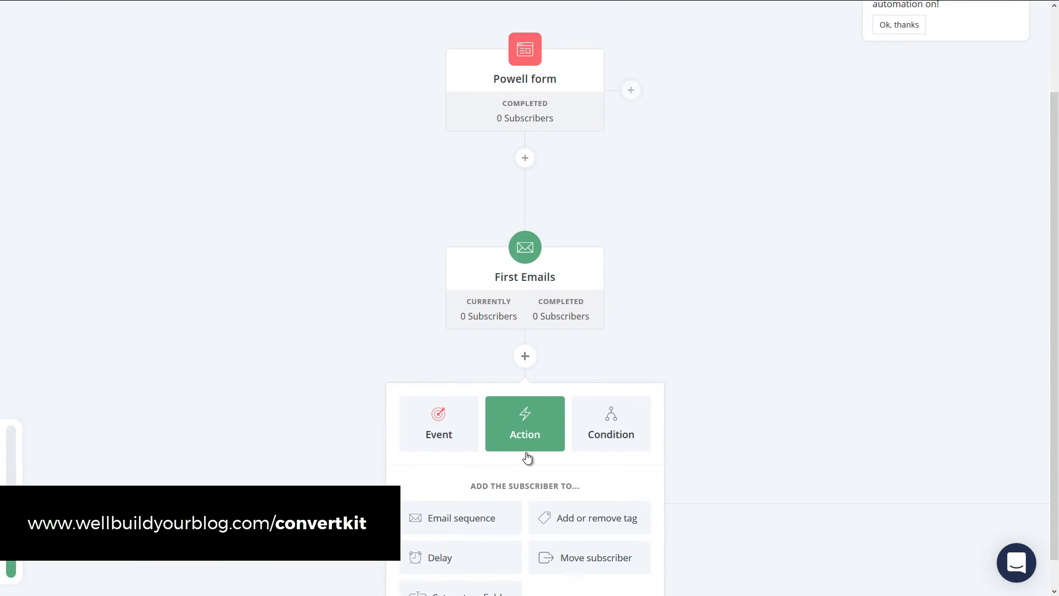
click(610, 389)
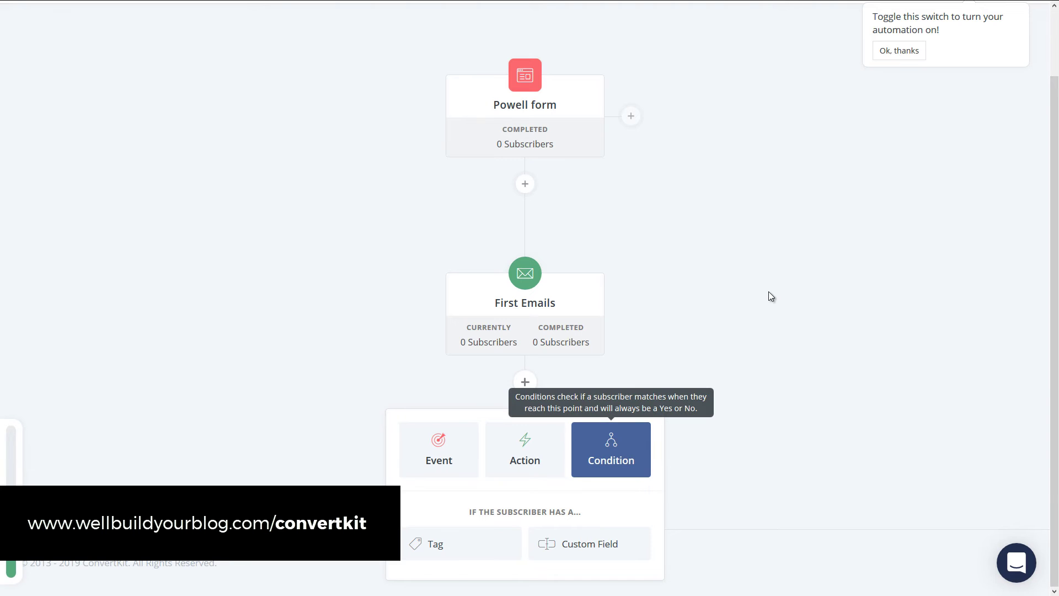
click(481, 542)
click(482, 528)
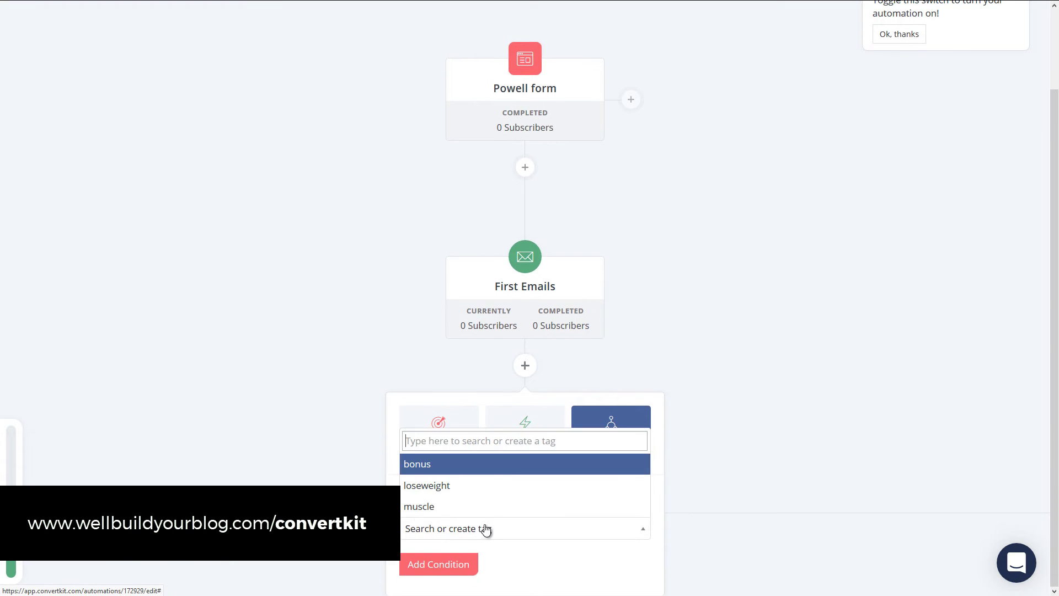
click(428, 483)
click(437, 572)
Add the "Lose Weight" email sequence to the Yes branch of the loseweight tag condition
scroll(739, 386, down, 5)
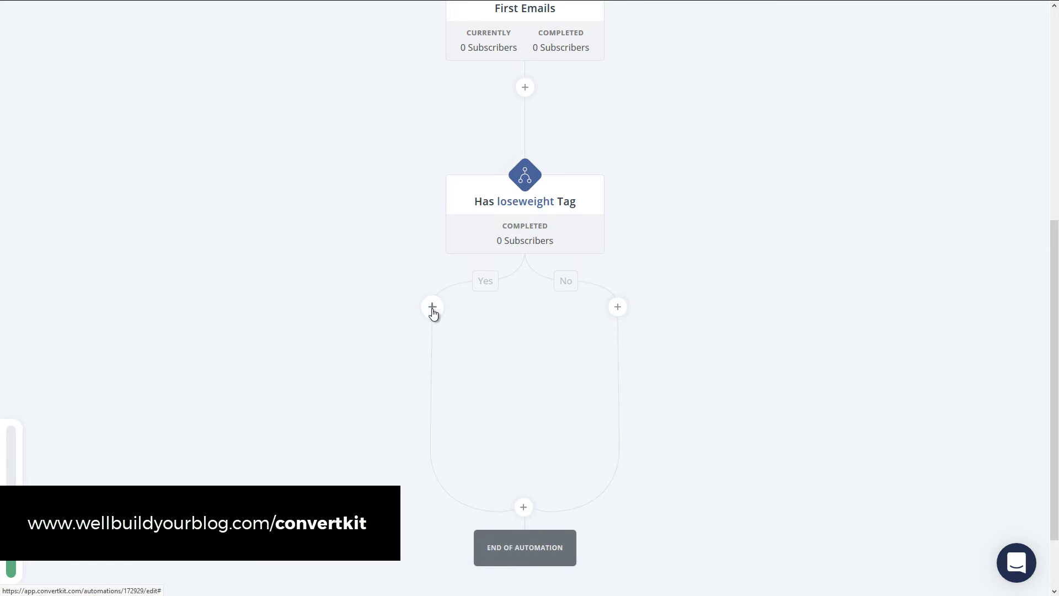
mouse_move(522, 187)
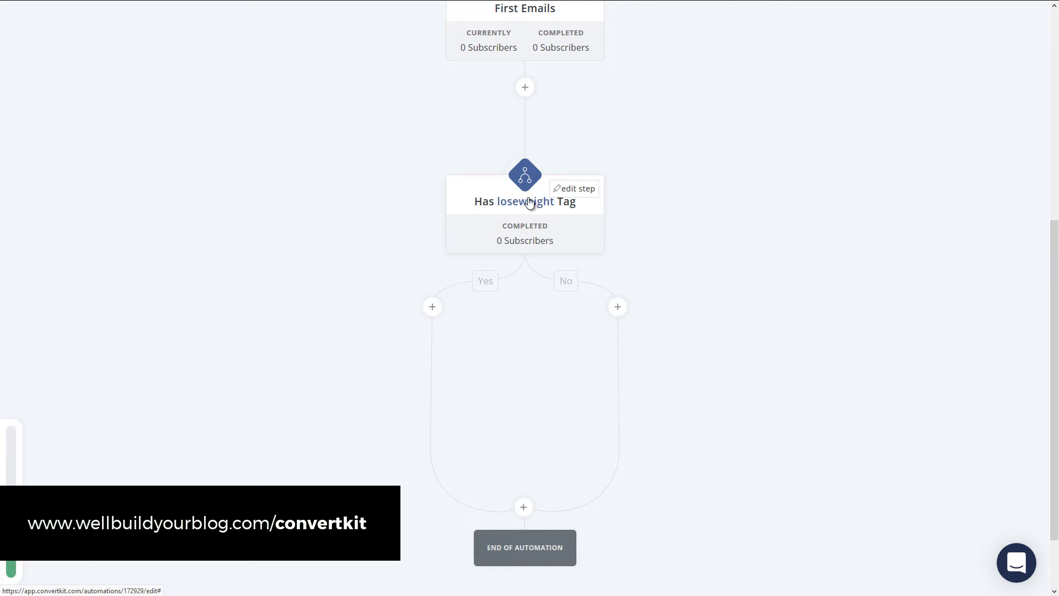
click(432, 307)
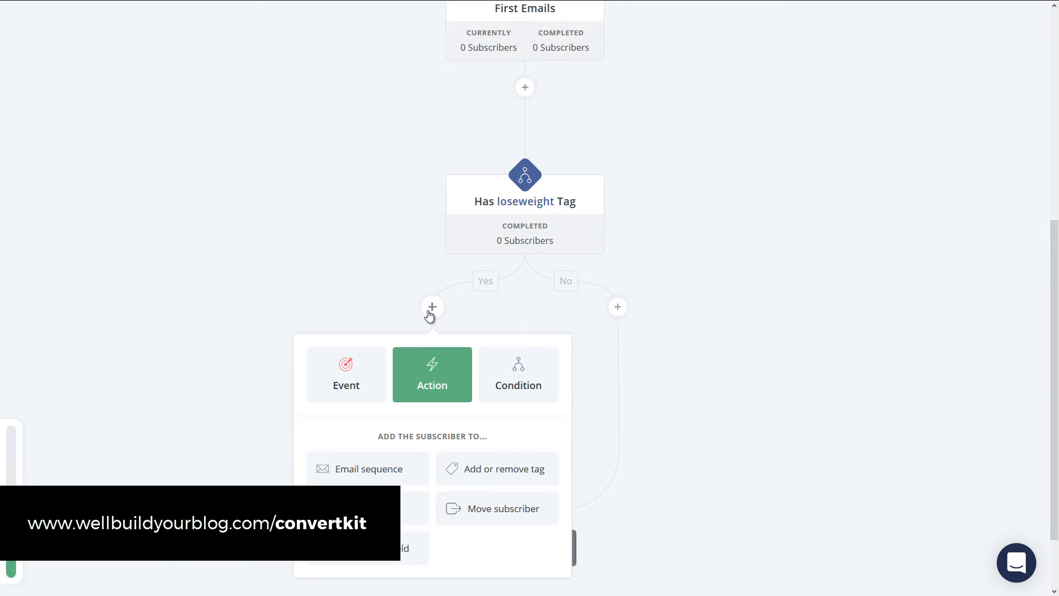
click(388, 469)
click(389, 469)
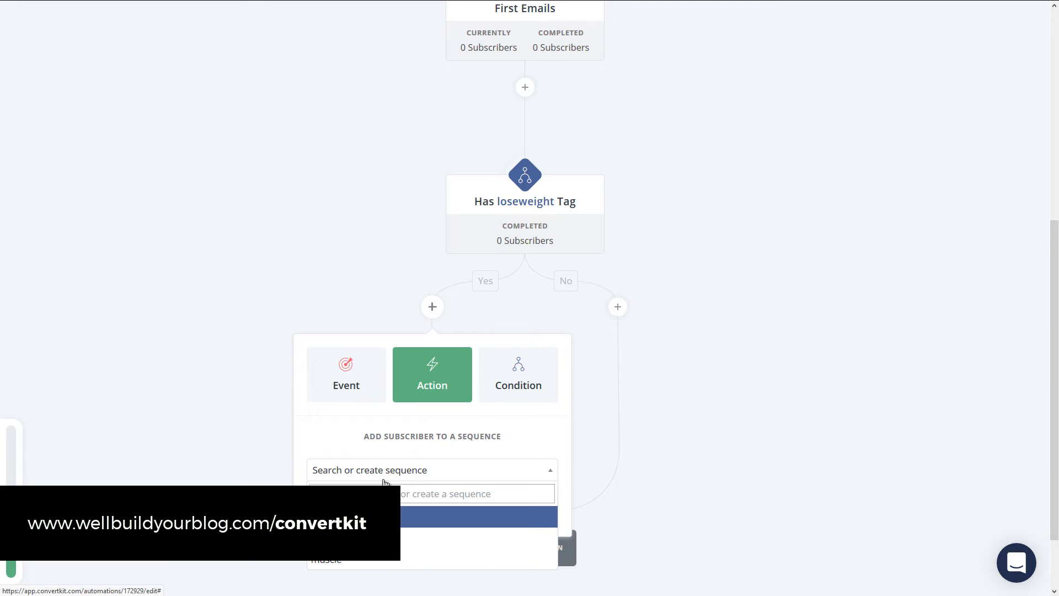
click(512, 528)
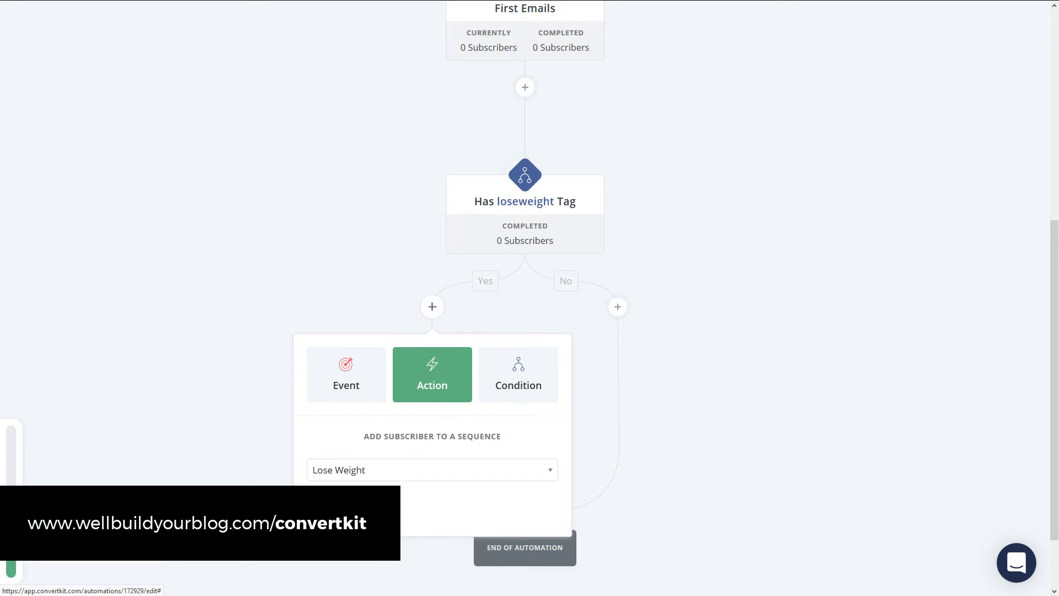
click(333, 506)
Add a tag condition for "muscle" where the Yes and No branches of the loseweight condition rejoin
scroll(809, 391, down, 3)
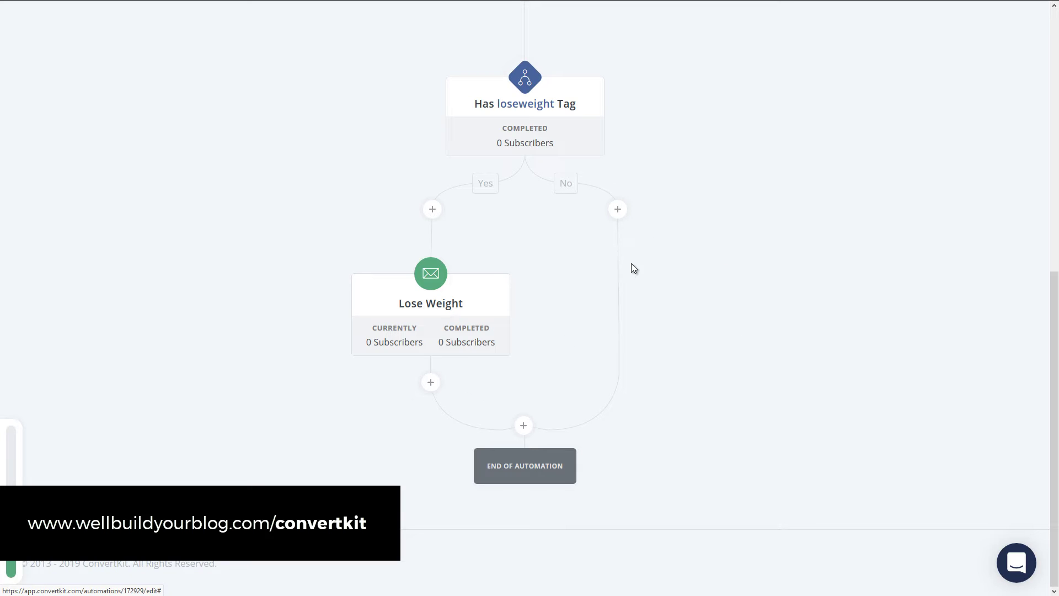
mouse_move(522, 102)
click(523, 425)
click(609, 492)
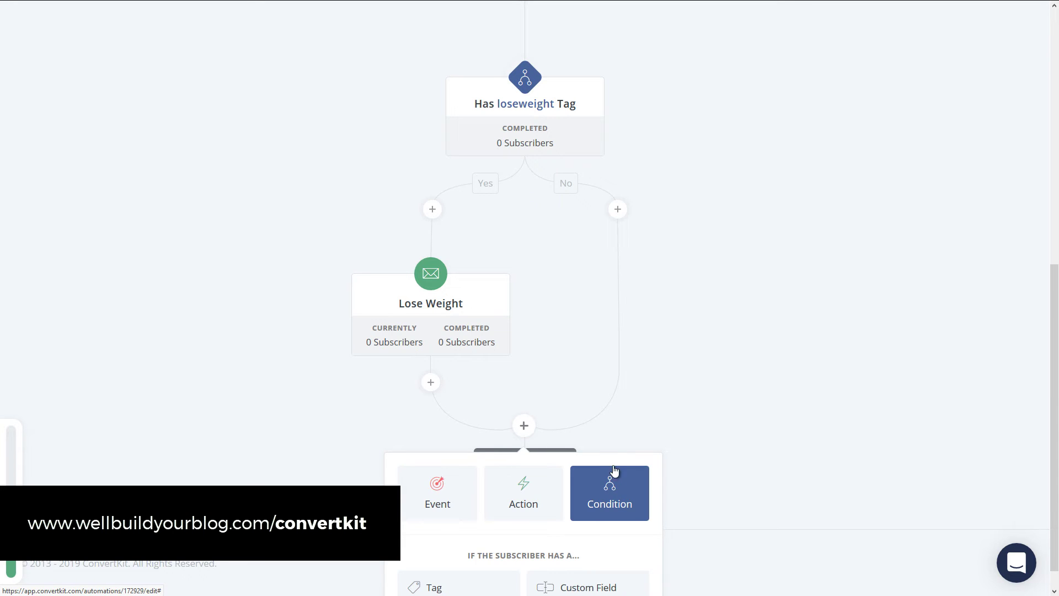
scroll(601, 341, down, 1)
click(485, 545)
scroll(710, 250, down, 1)
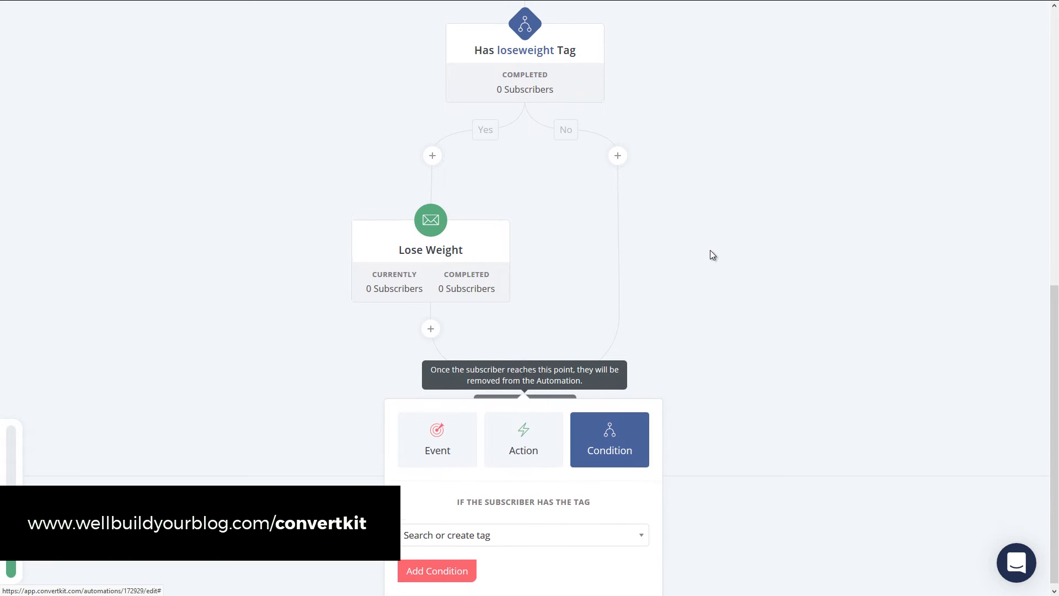
click(629, 538)
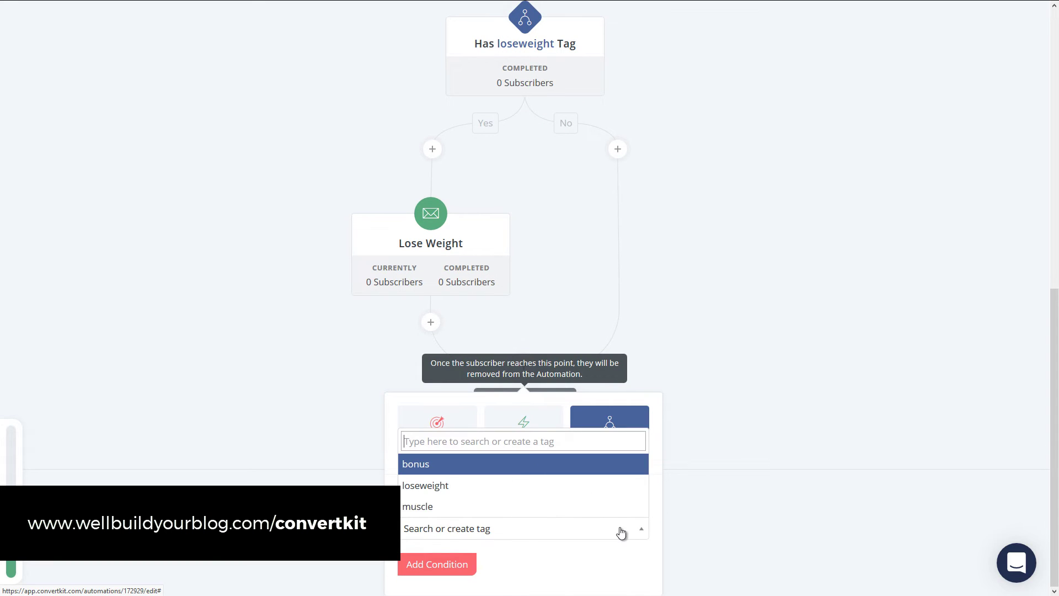
click(566, 514)
click(410, 563)
Add the "muscle" email sequence to the Yes branch of the muscle tag condition
drag(1052, 303, 1042, 425)
click(433, 247)
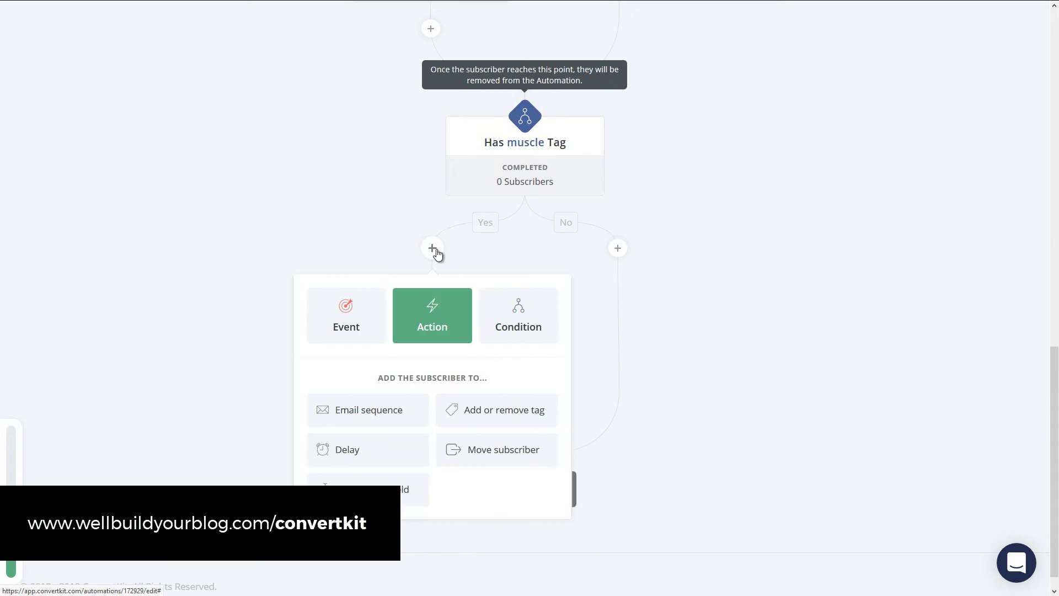
click(371, 410)
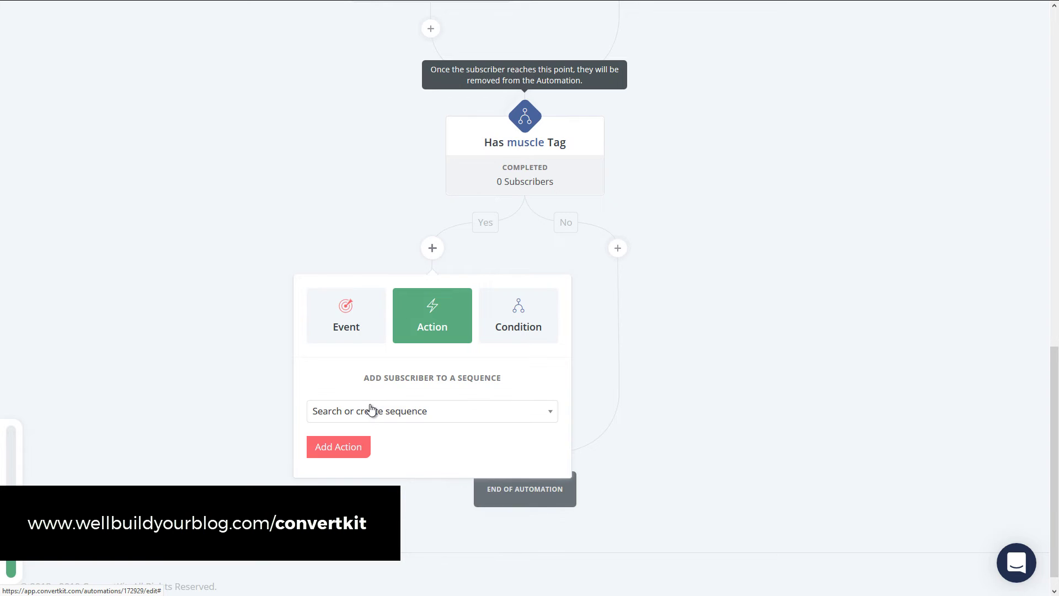
click(366, 413)
click(508, 494)
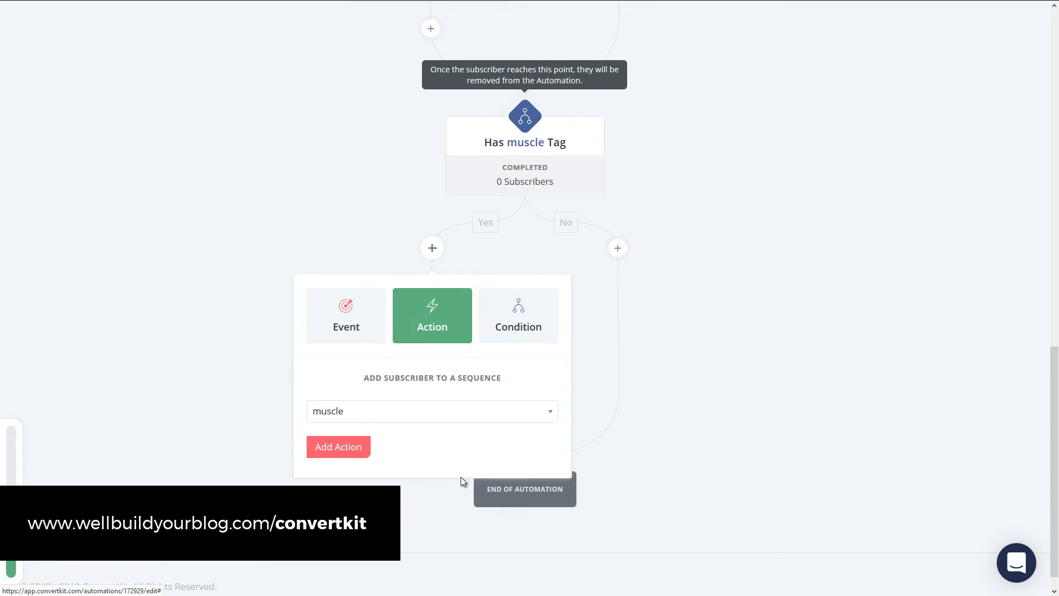
click(331, 451)
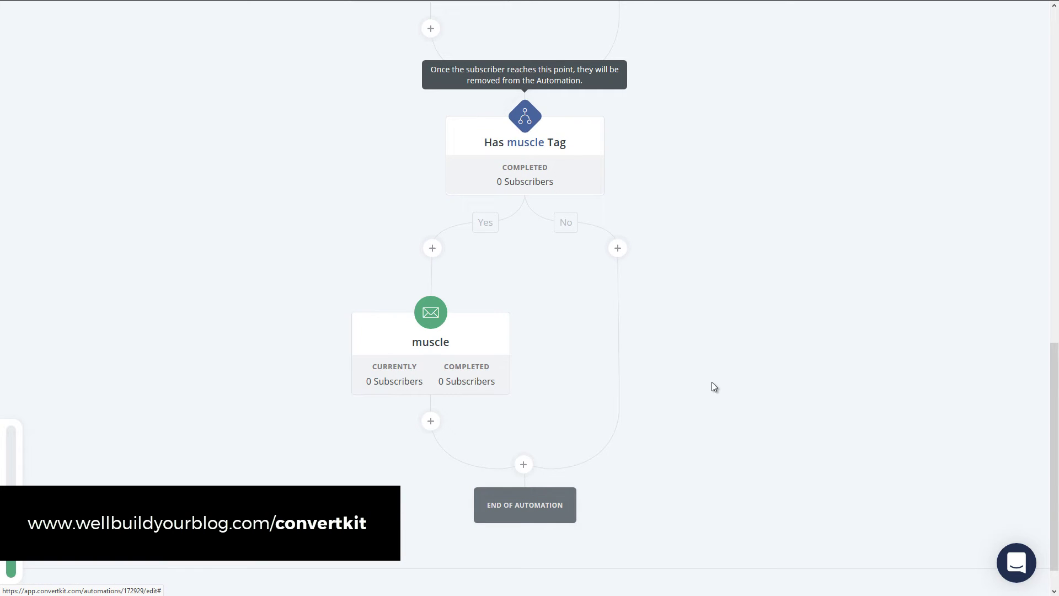
Review the whole automation from the form event through both tag conditions and their email sequences
scroll(693, 374, up, 4)
scroll(692, 369, up, 10)
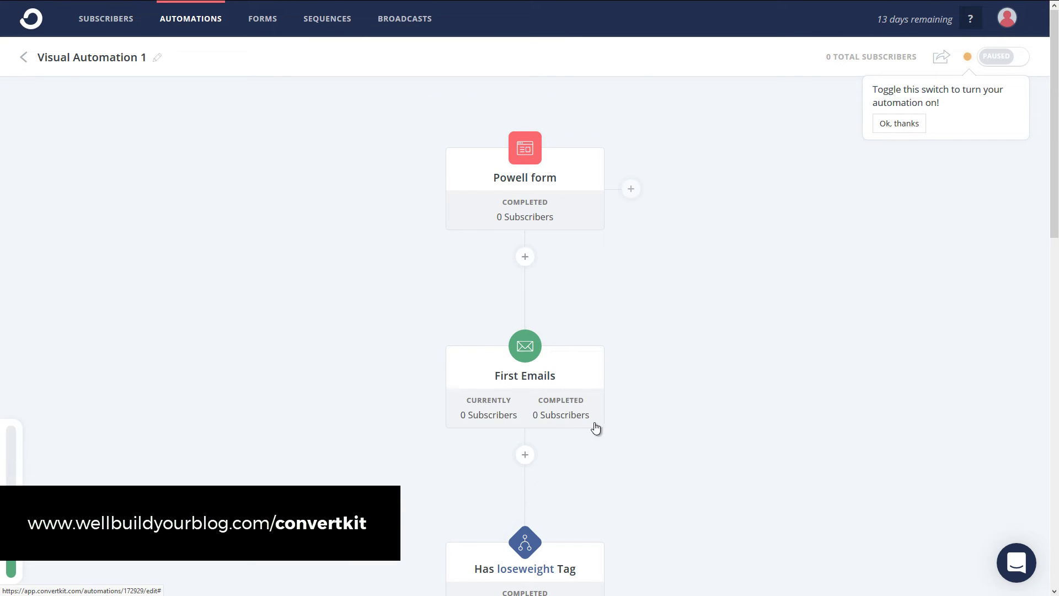
scroll(511, 371, down, 5)
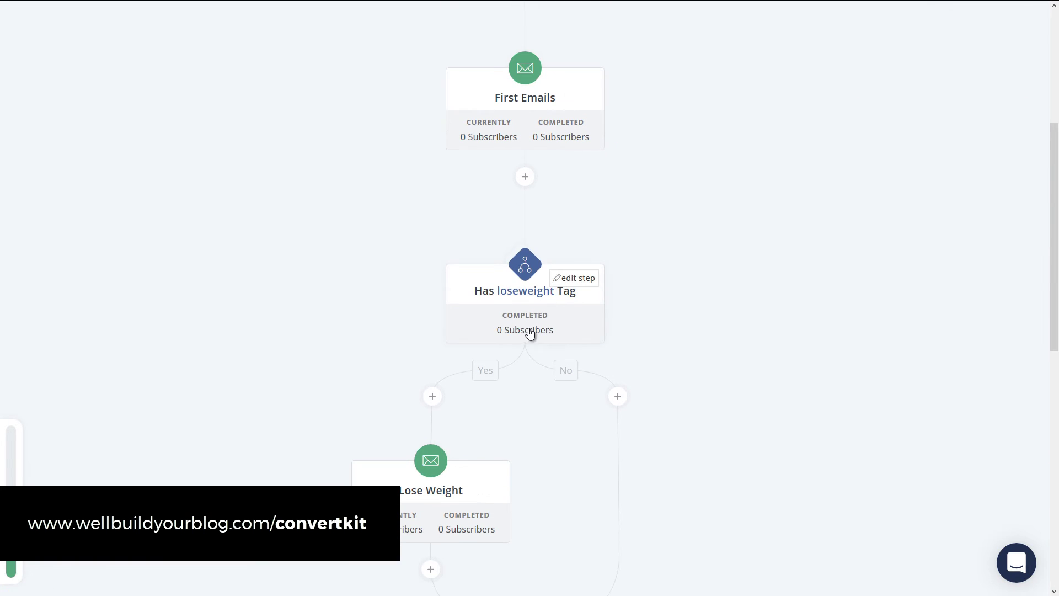
scroll(528, 316, down, 4)
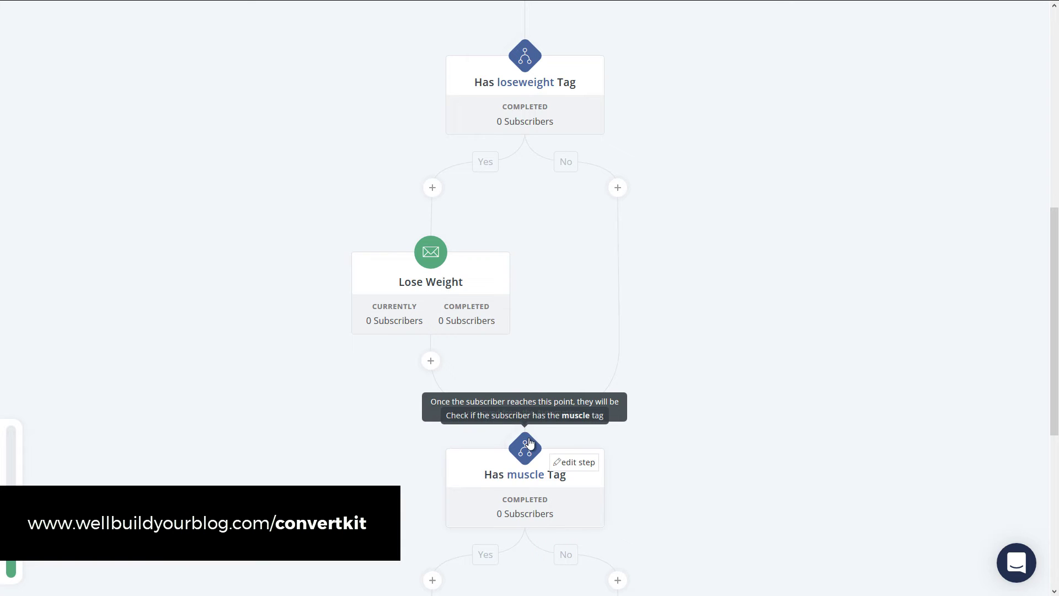
scroll(522, 284, down, 1)
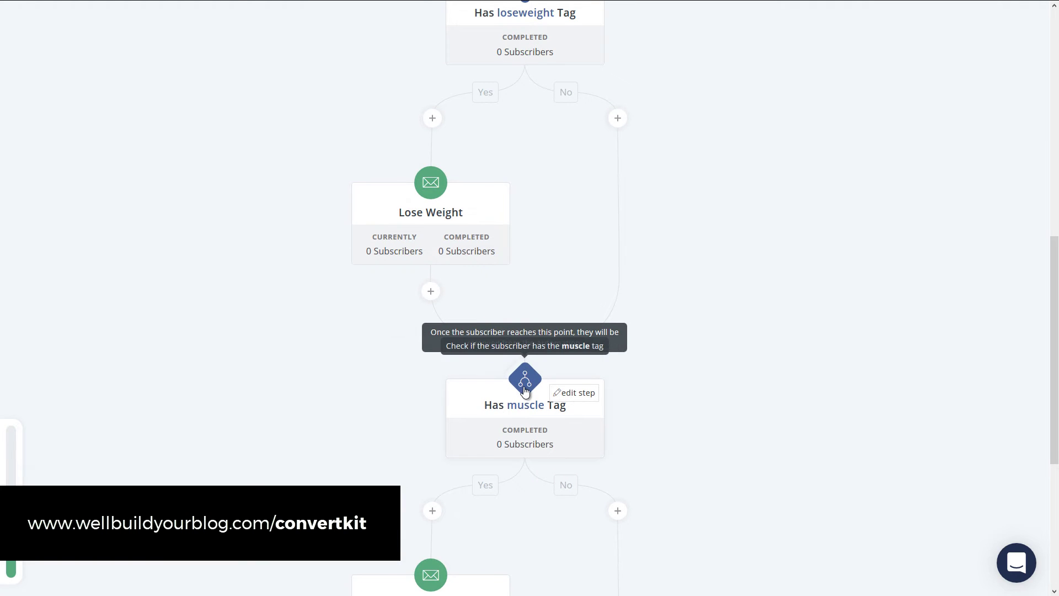
scroll(524, 306, down, 3)
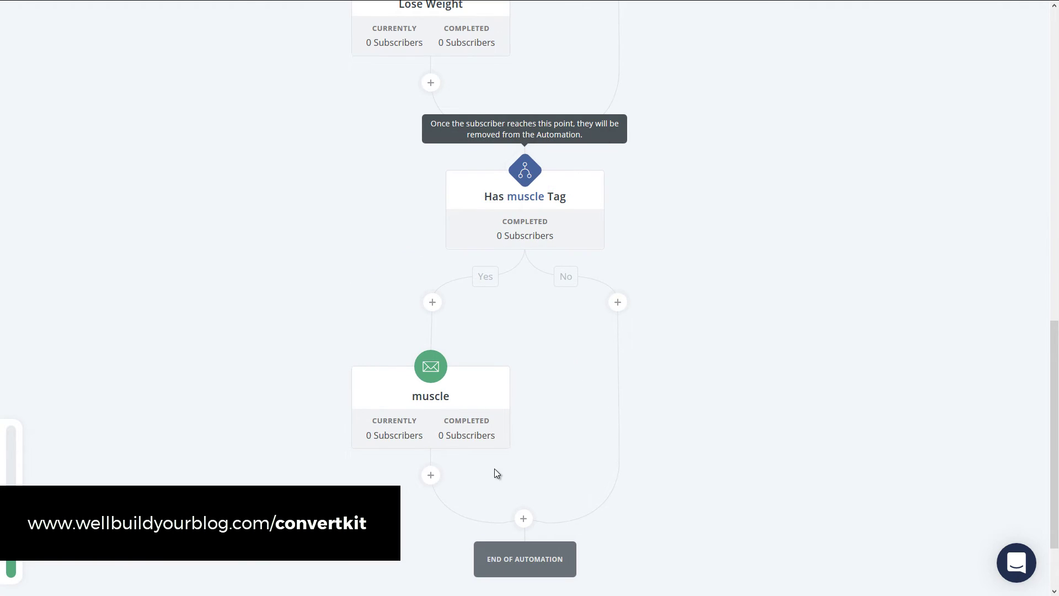
scroll(491, 460, up, 4)
scroll(564, 236, up, 2)
mouse_move(524, 36)
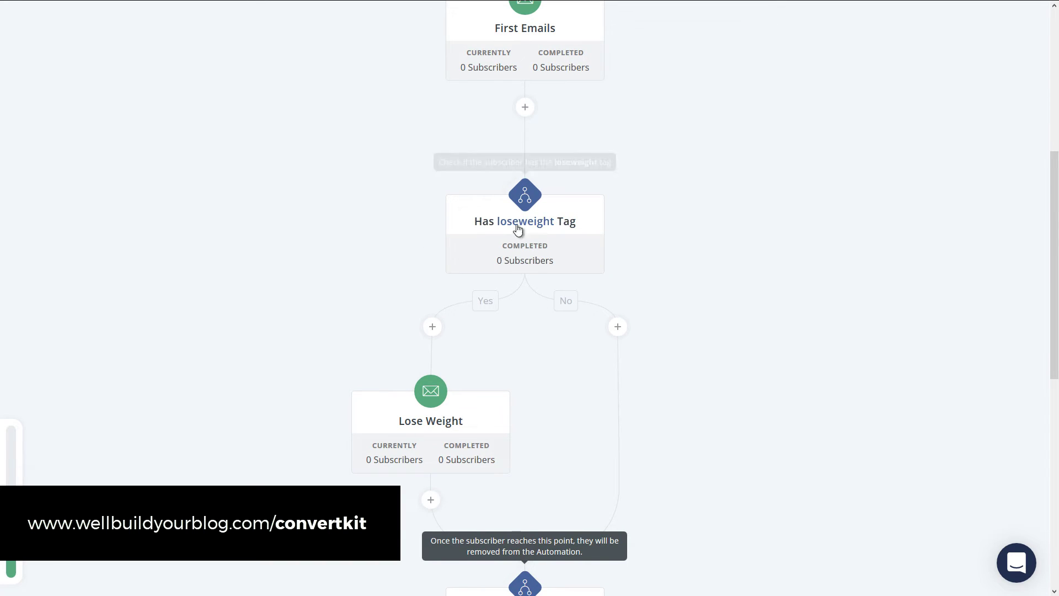
scroll(618, 331, down, 3)
scroll(620, 334, down, 2)
mouse_move(524, 359)
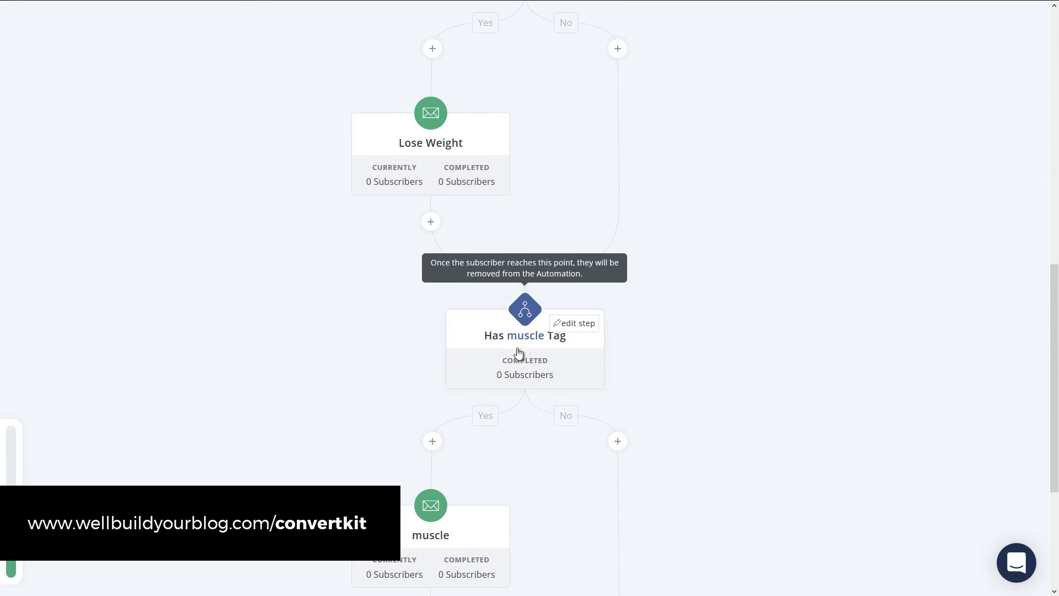
Review the Yes and No branches of the loseweight and muscle tag conditions down to the end of the automation
mouse_move(428, 570)
scroll(528, 250, down, 4)
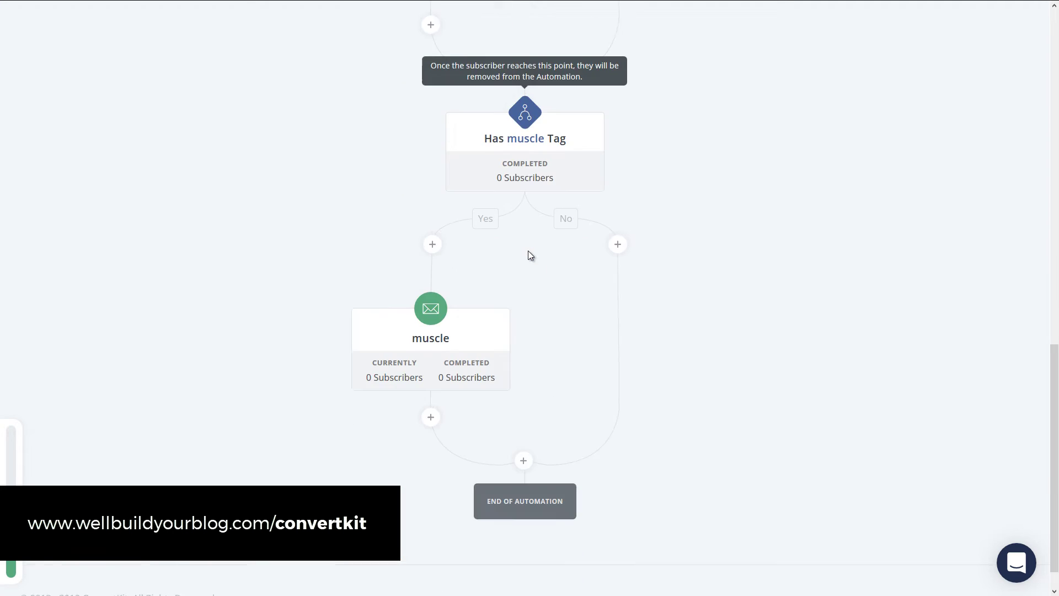
scroll(524, 259, up, 4)
scroll(573, 243, up, 6)
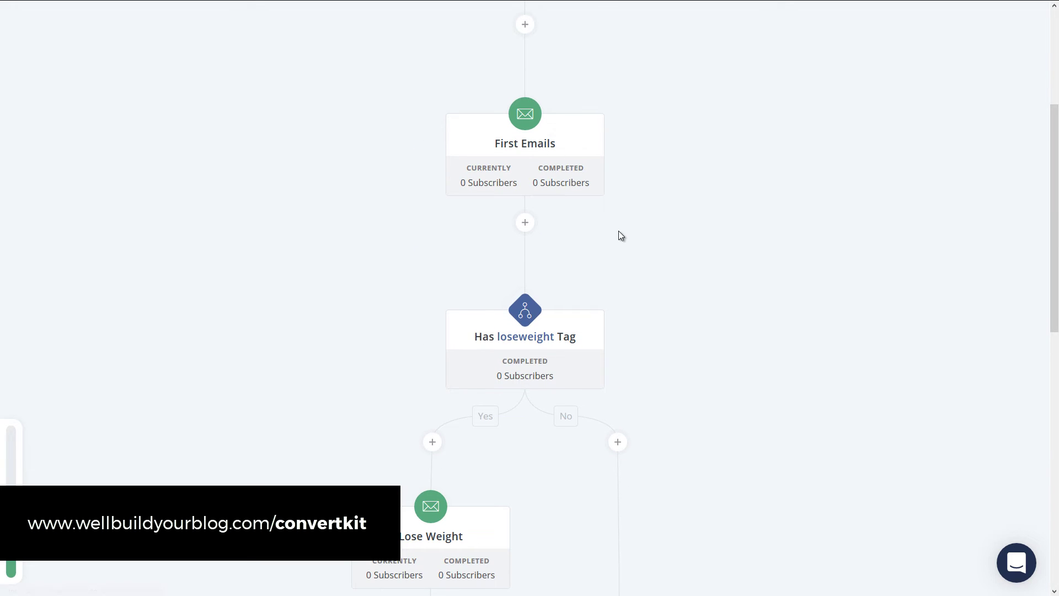
scroll(392, 331, down, 5)
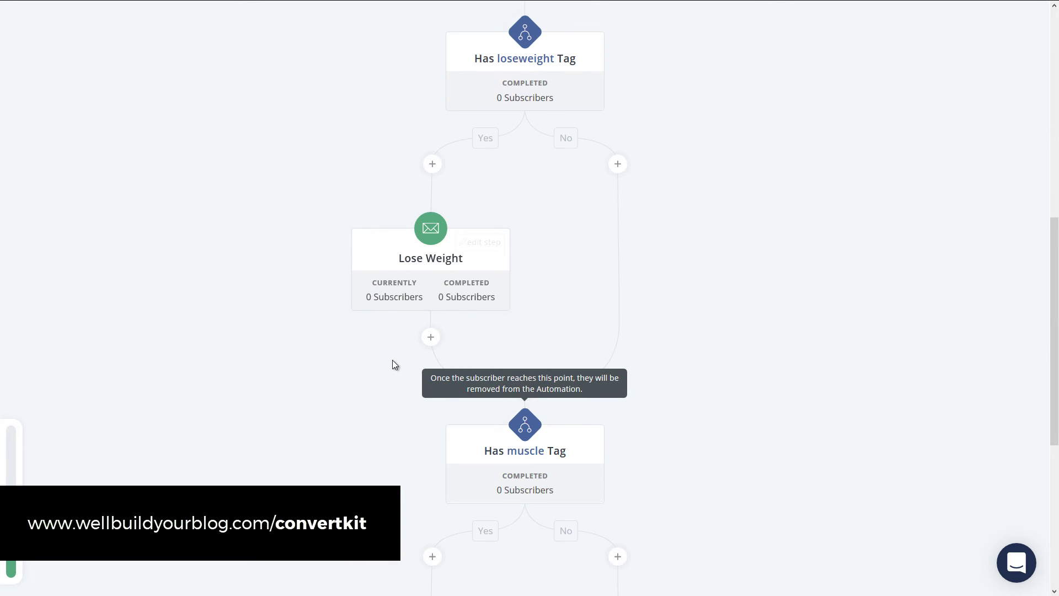
scroll(437, 180, down, 5)
scroll(439, 180, down, 1)
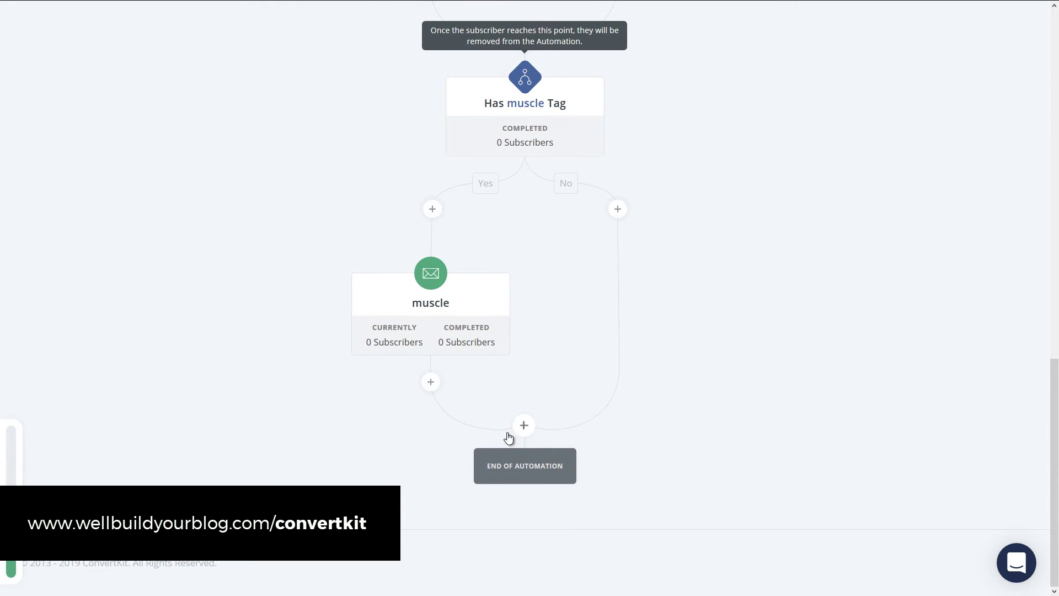
View the step options available before the end of the automation and on the No branch of the loseweight condition
click(524, 427)
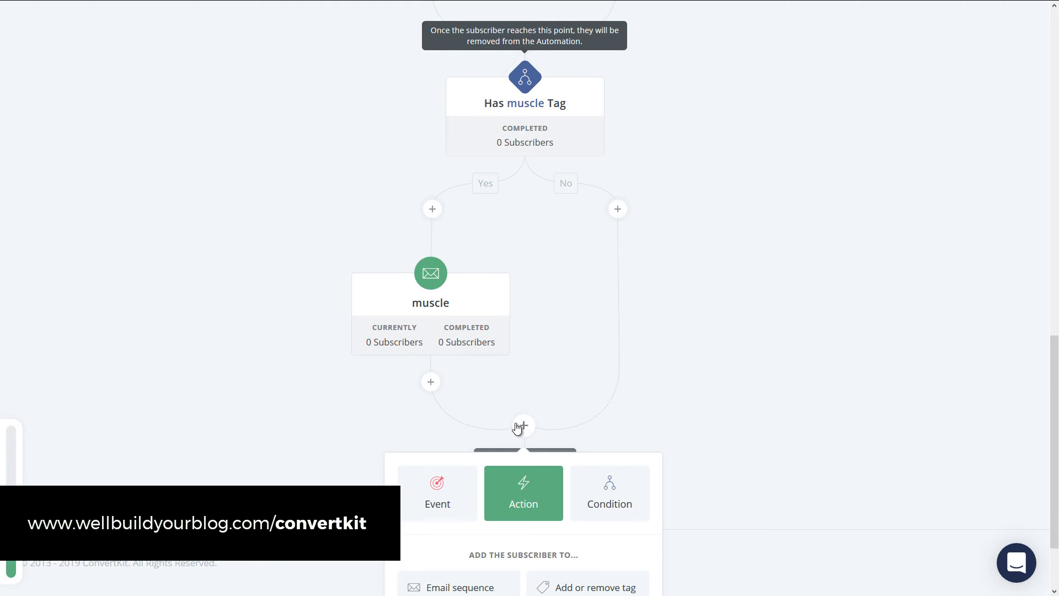
scroll(524, 428, down, 2)
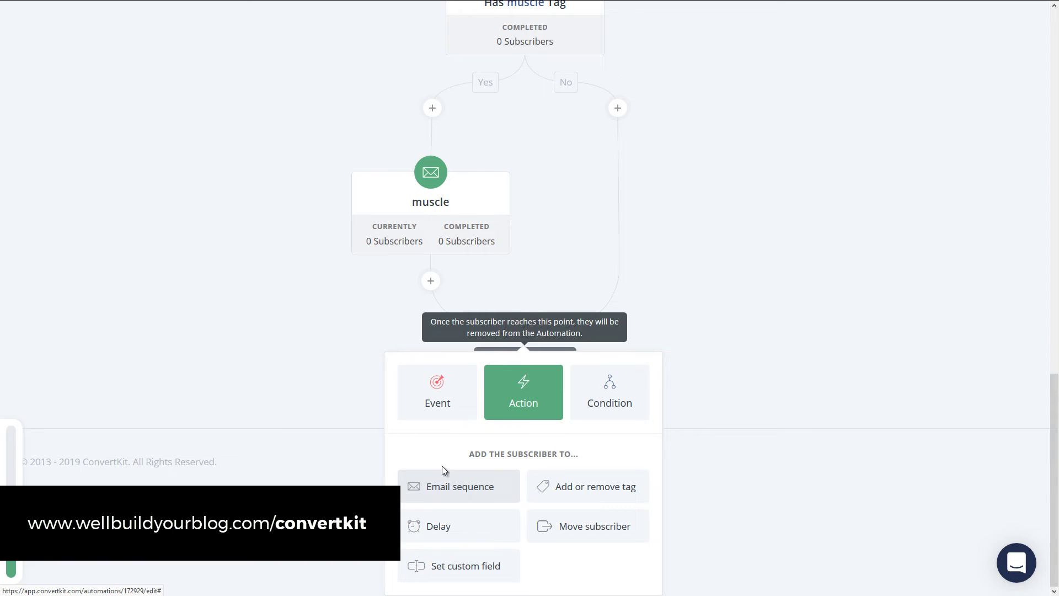
click(729, 326)
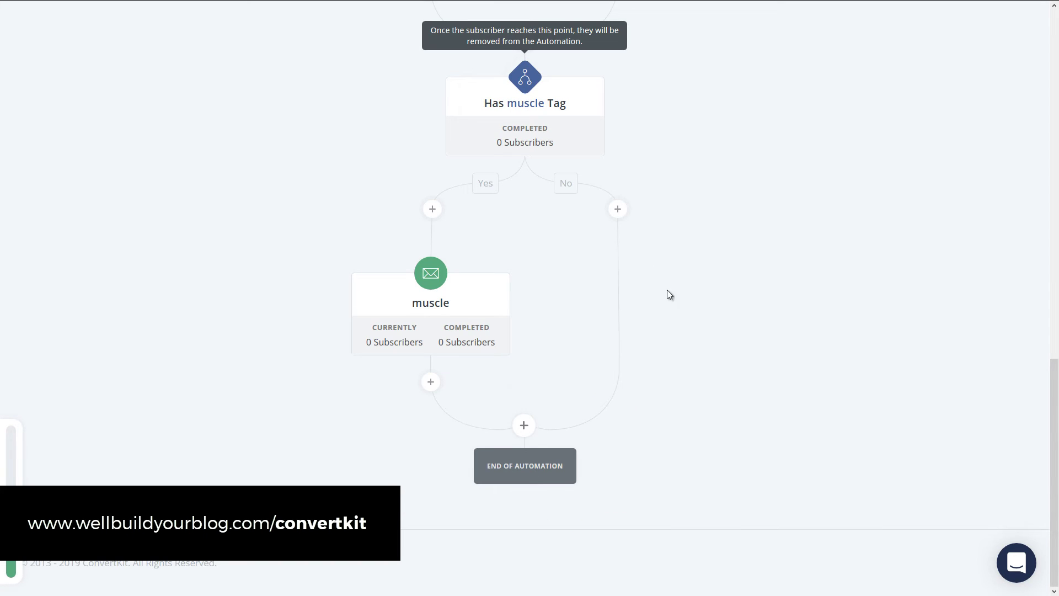
scroll(657, 278, up, 5)
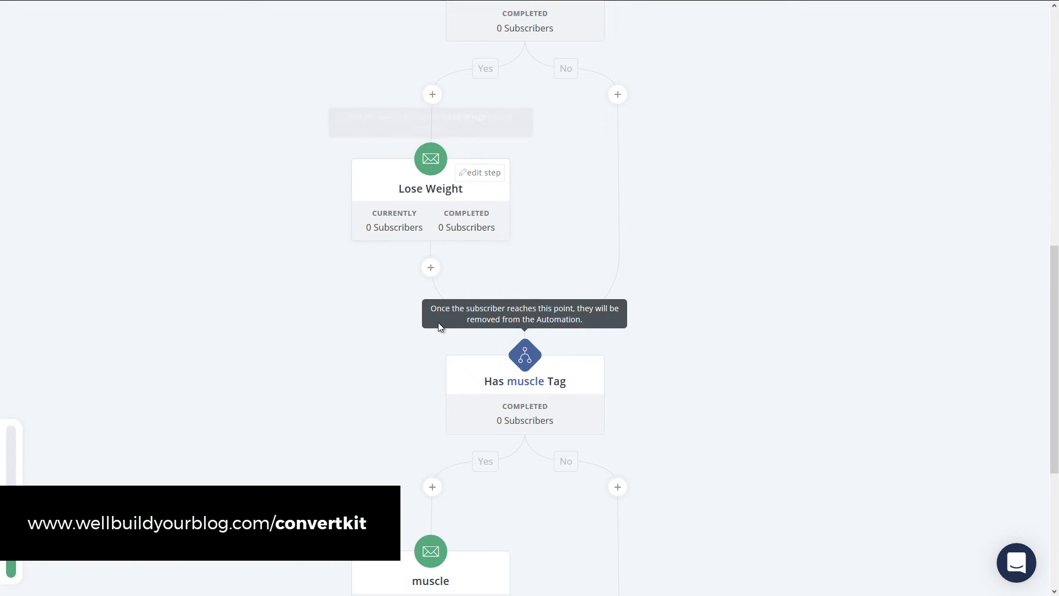
click(617, 95)
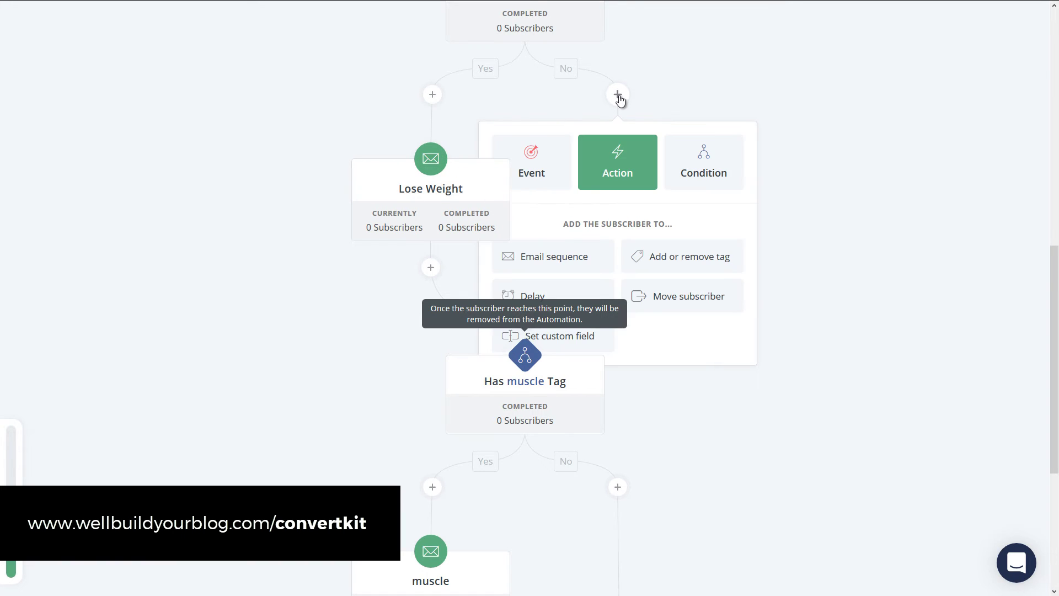
click(809, 201)
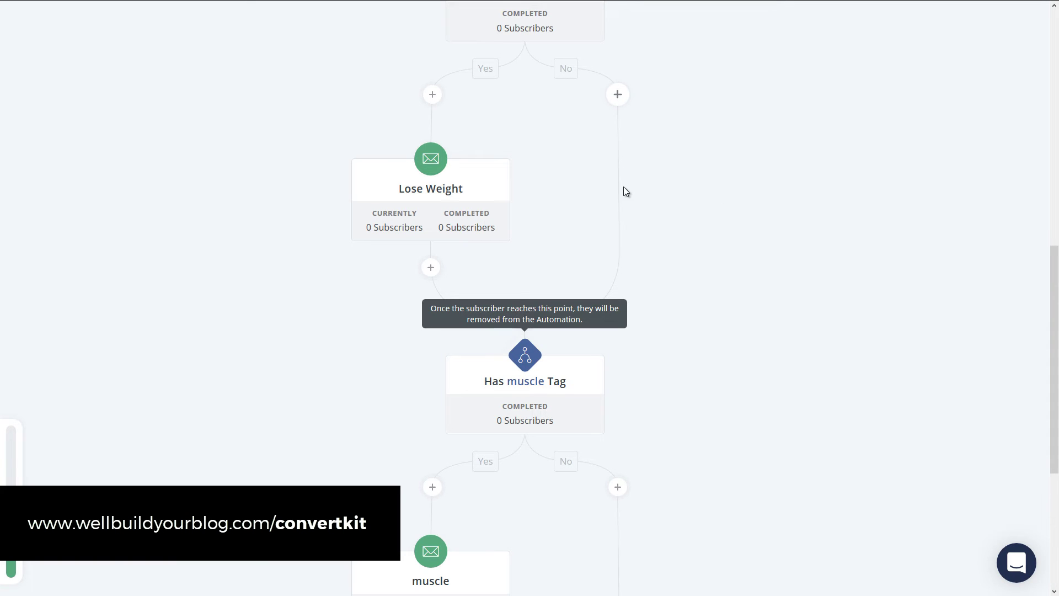
Check the trigger of the form event at the start of the automation and the actions available directly after it
scroll(627, 197, up, 6)
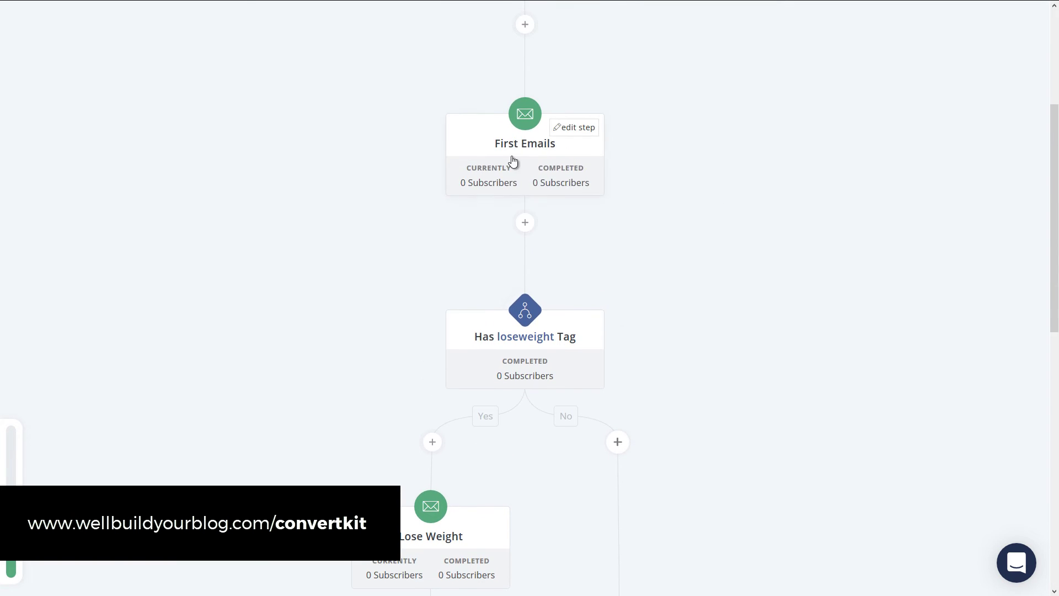
scroll(516, 148, up, 4)
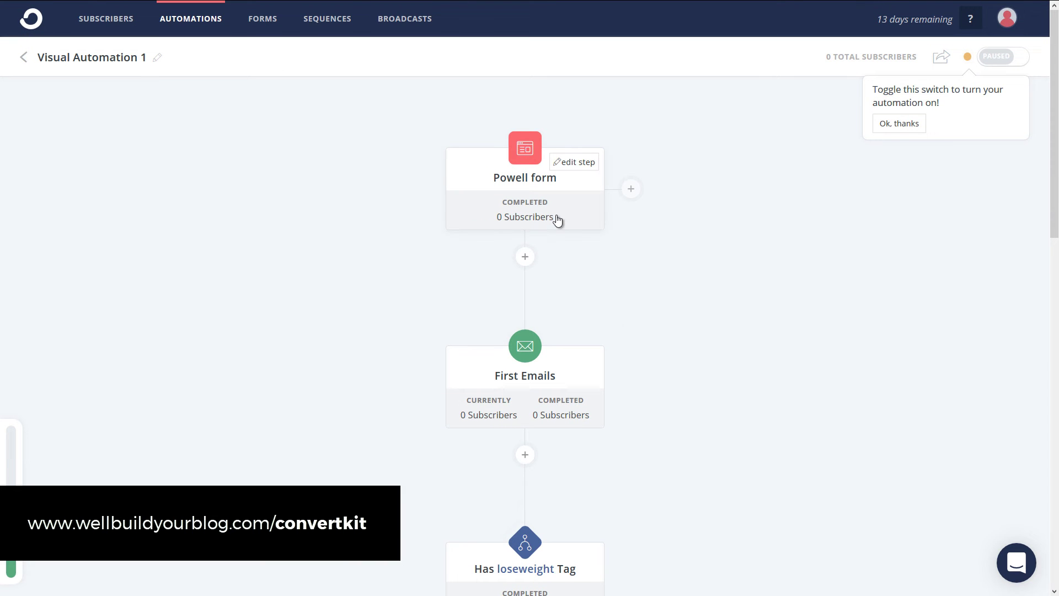
mouse_move(526, 160)
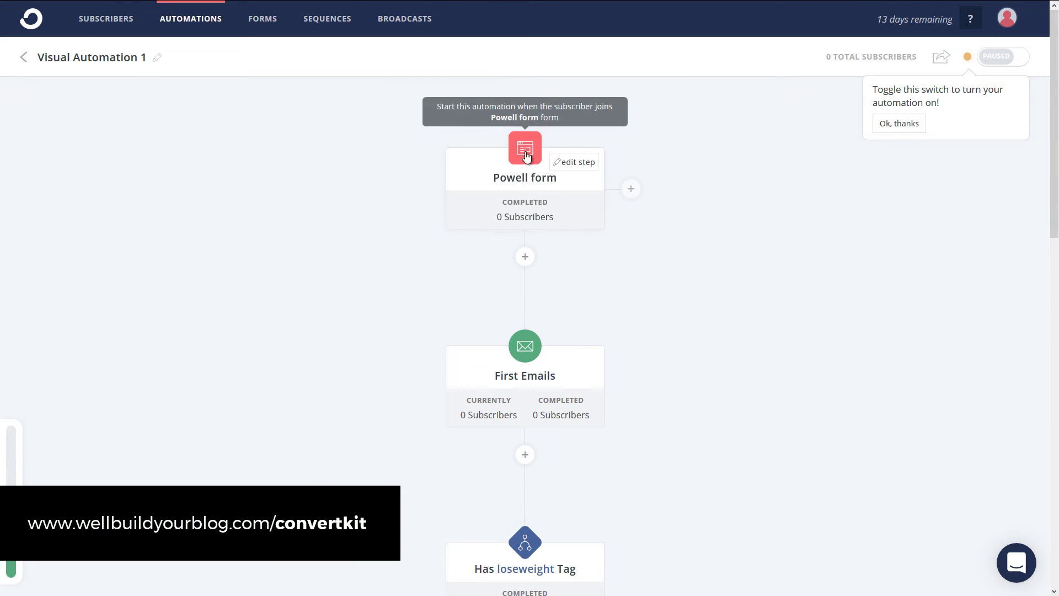
click(525, 258)
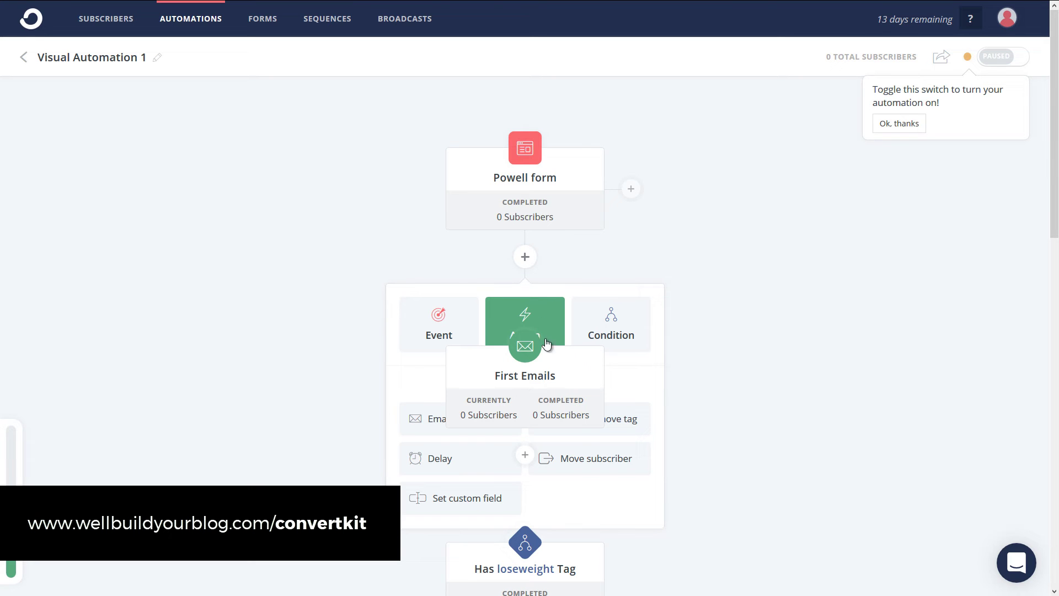
mouse_move(553, 368)
click(686, 370)
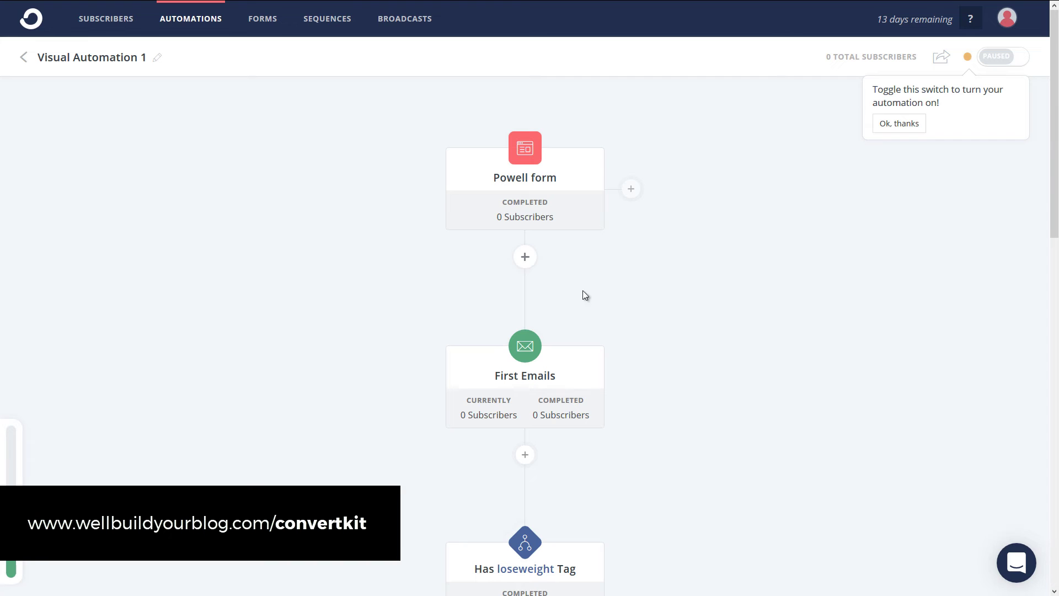
Add a tag action with the new tag "powell" between the form event and the First Emails sequence
click(525, 258)
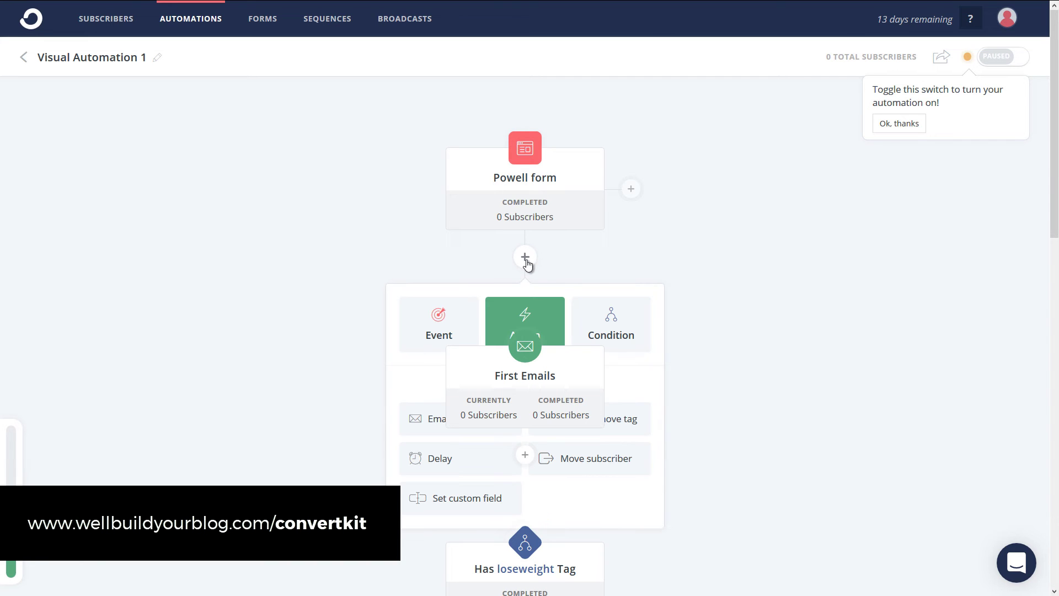
click(626, 423)
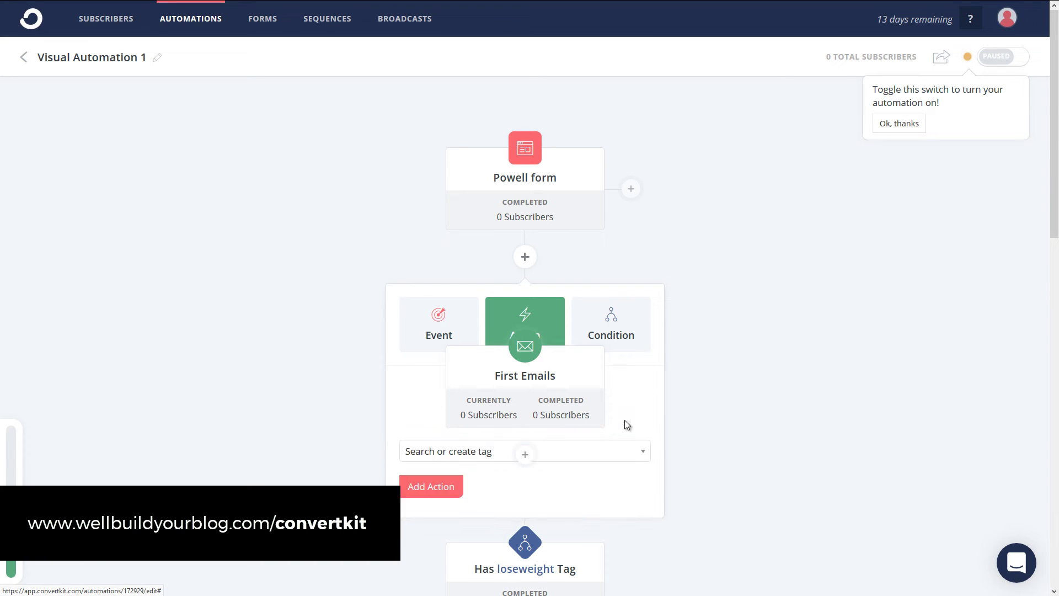
click(462, 454)
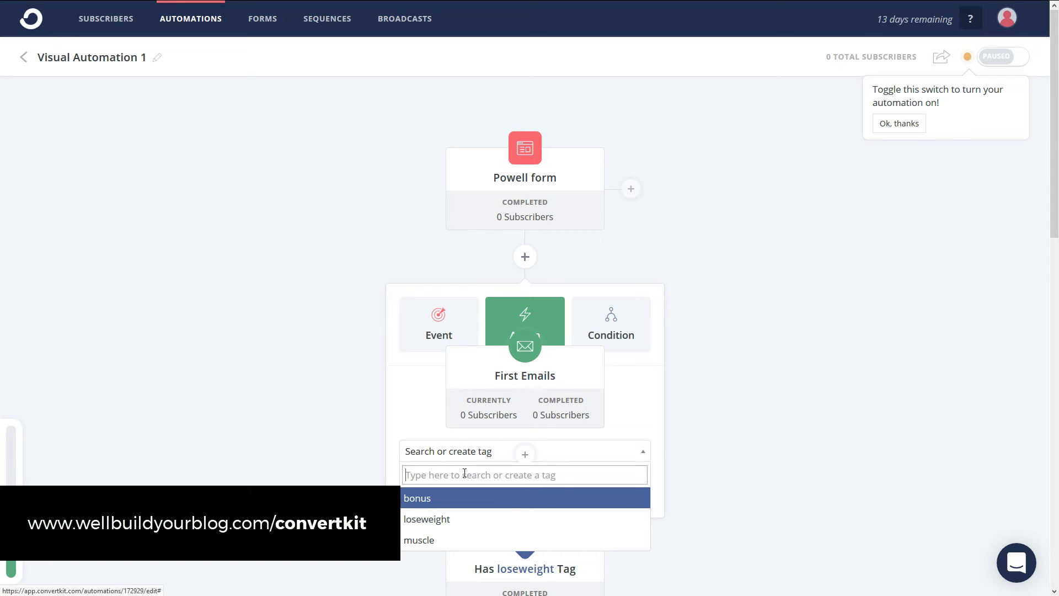
text(powell)
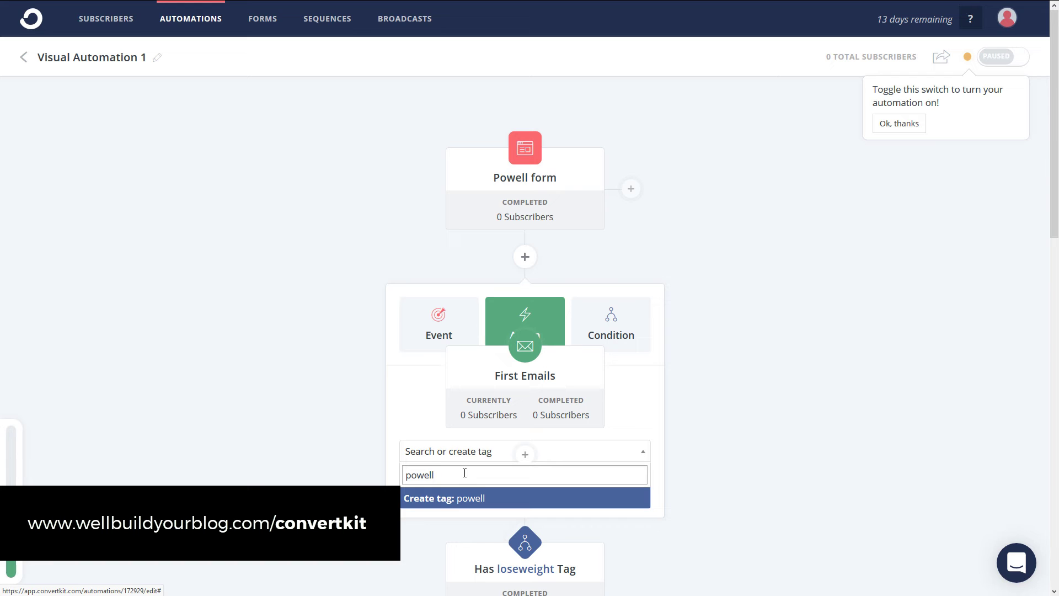
key(Return)
click(446, 486)
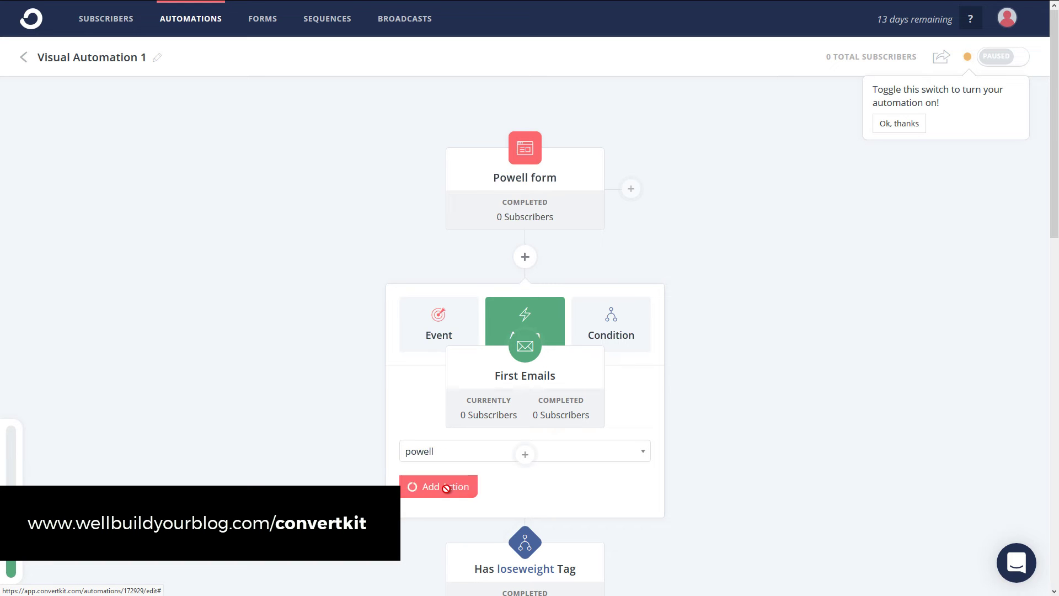
Inspect the powell tag action's settings and its place in the flow from the form event to the loseweight condition
scroll(700, 294, down, 3)
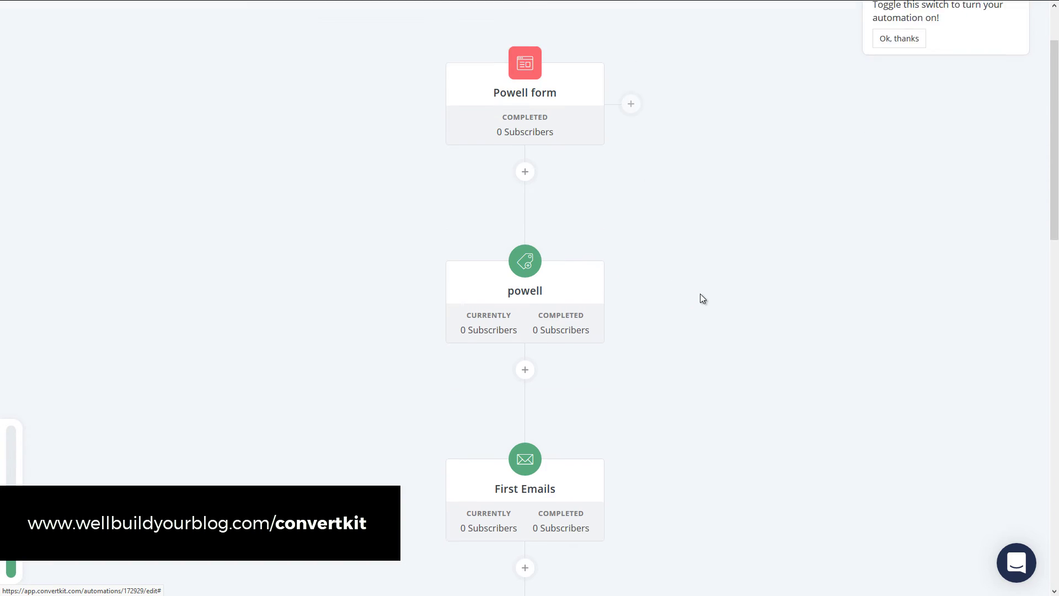
mouse_move(525, 223)
click(577, 224)
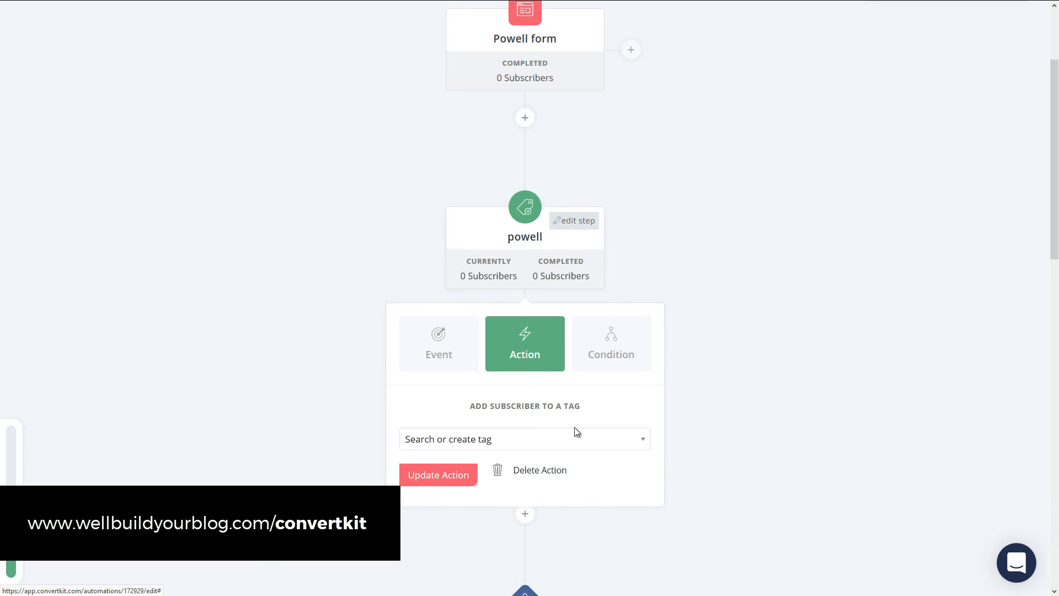
click(766, 342)
scroll(623, 165, up, 3)
mouse_move(519, 151)
mouse_move(513, 388)
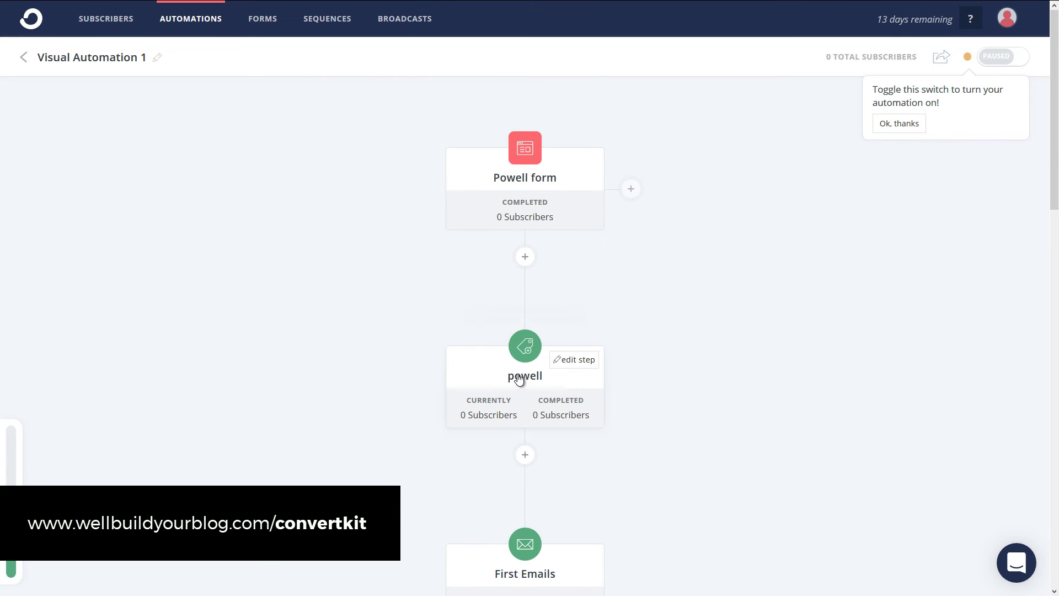
scroll(531, 380, down, 1)
scroll(531, 381, down, 3)
scroll(508, 203, down, 6)
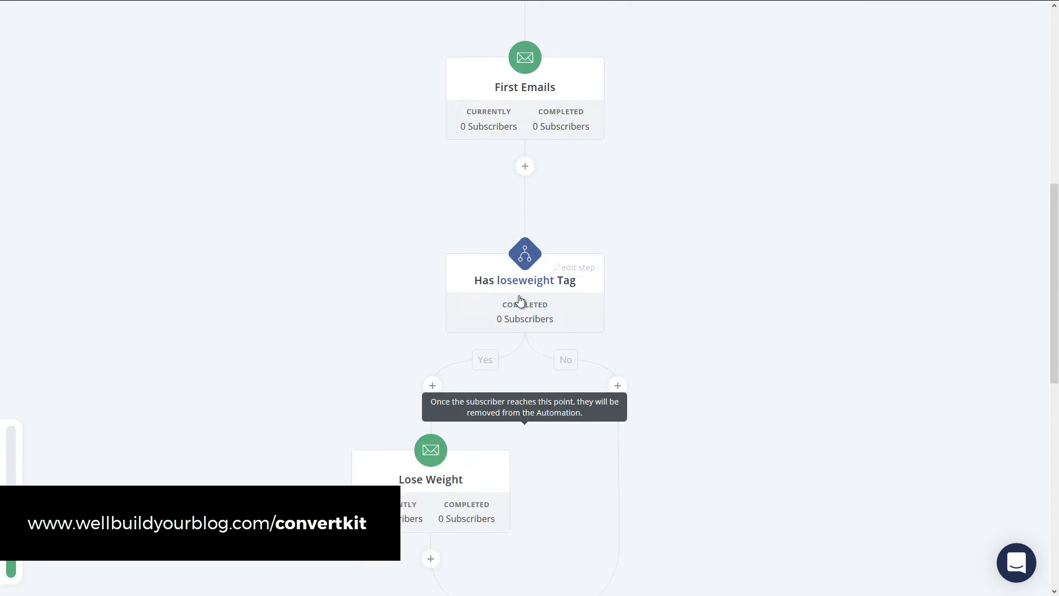
scroll(520, 300, up, 10)
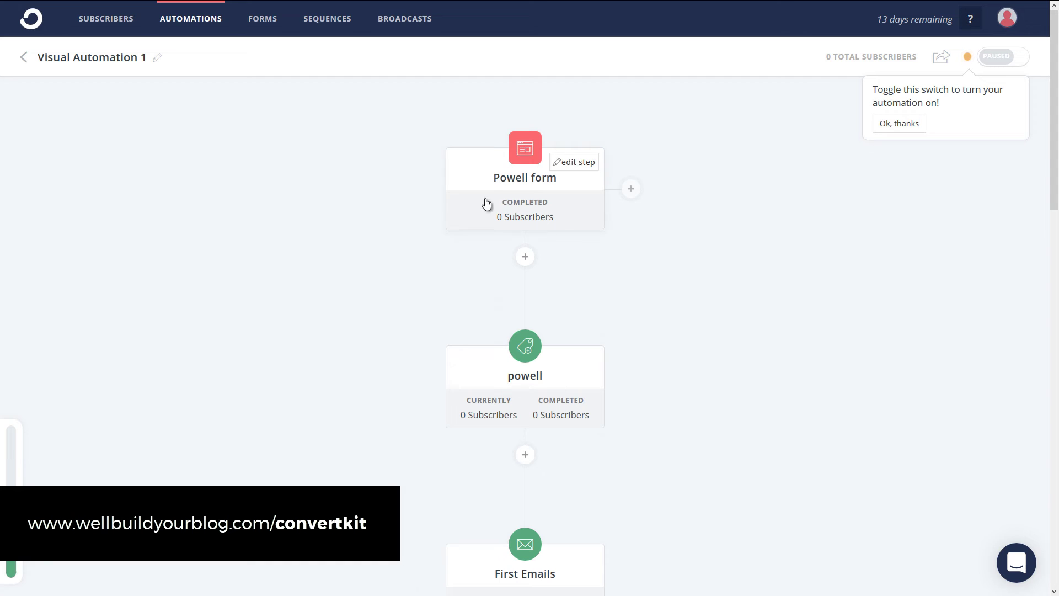
click(631, 190)
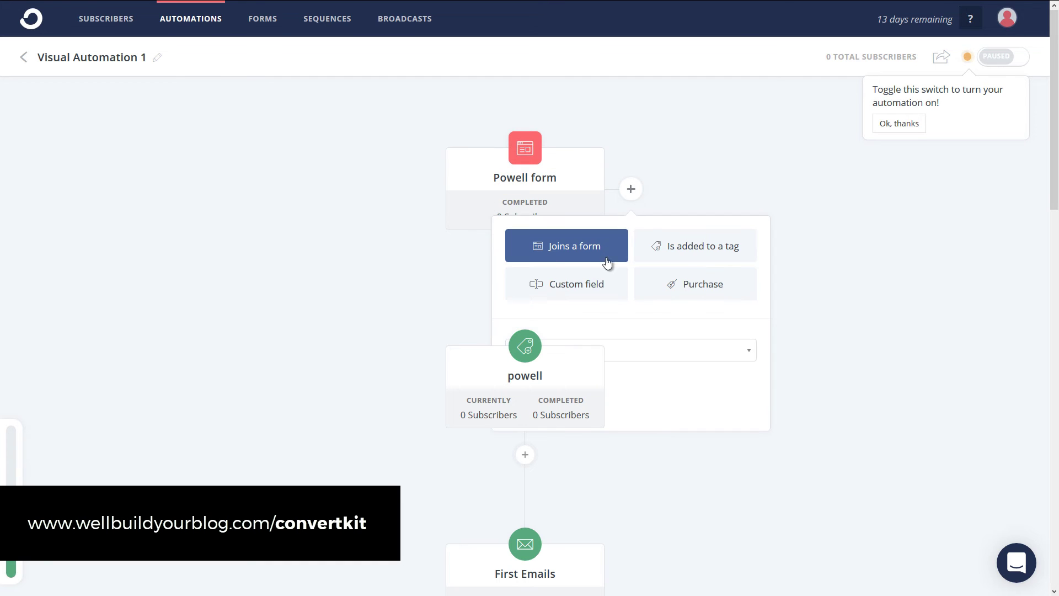
click(695, 258)
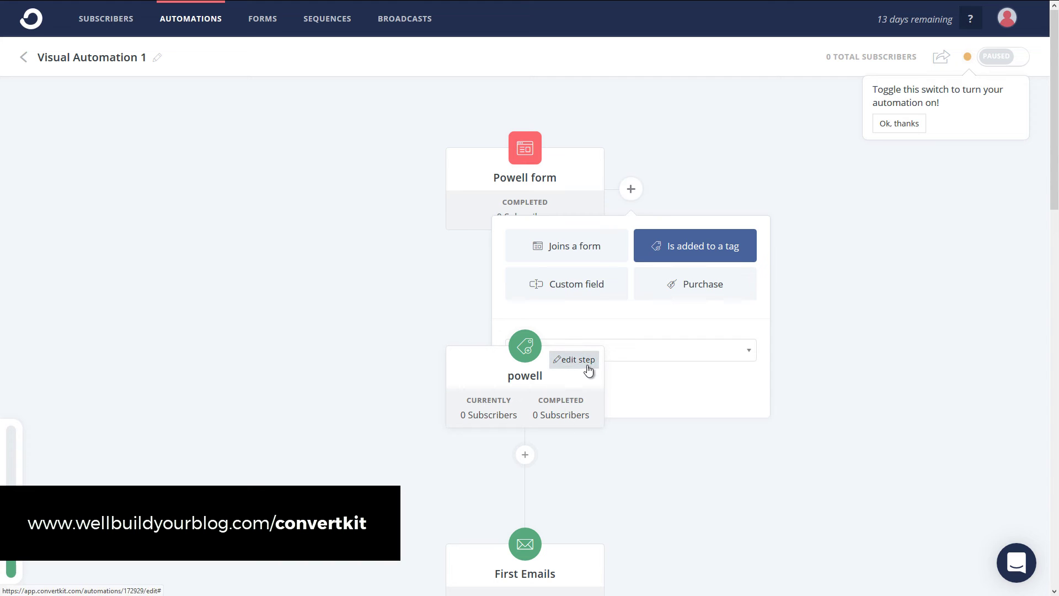
click(726, 356)
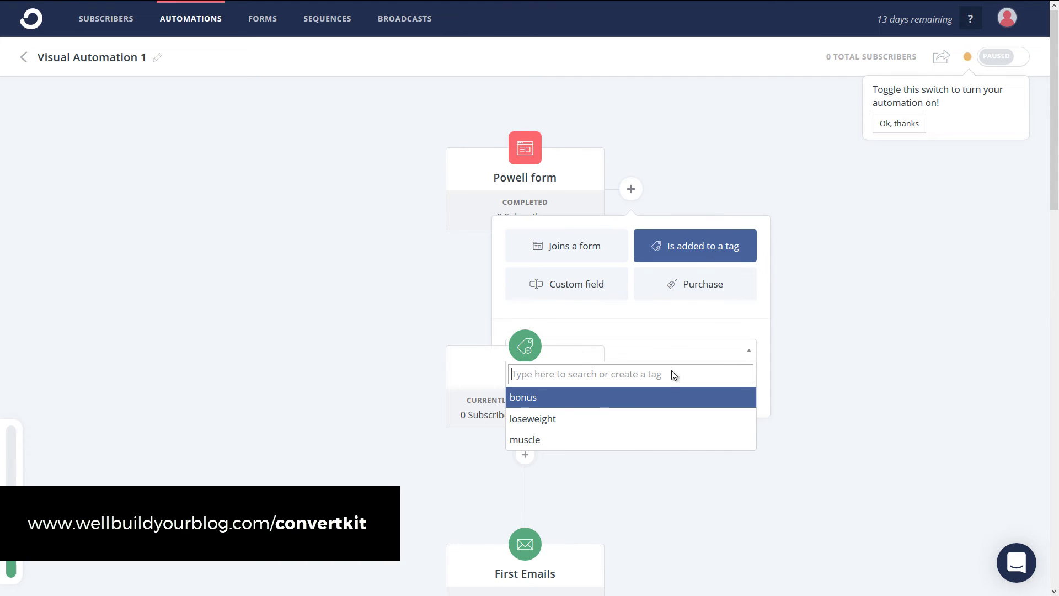
text(po)
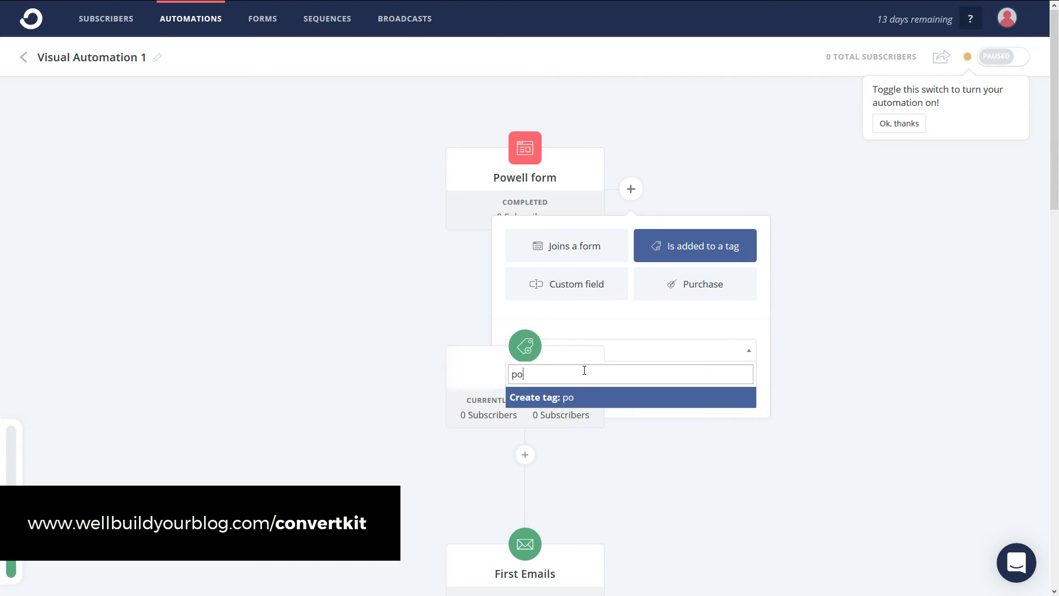
key(Return)
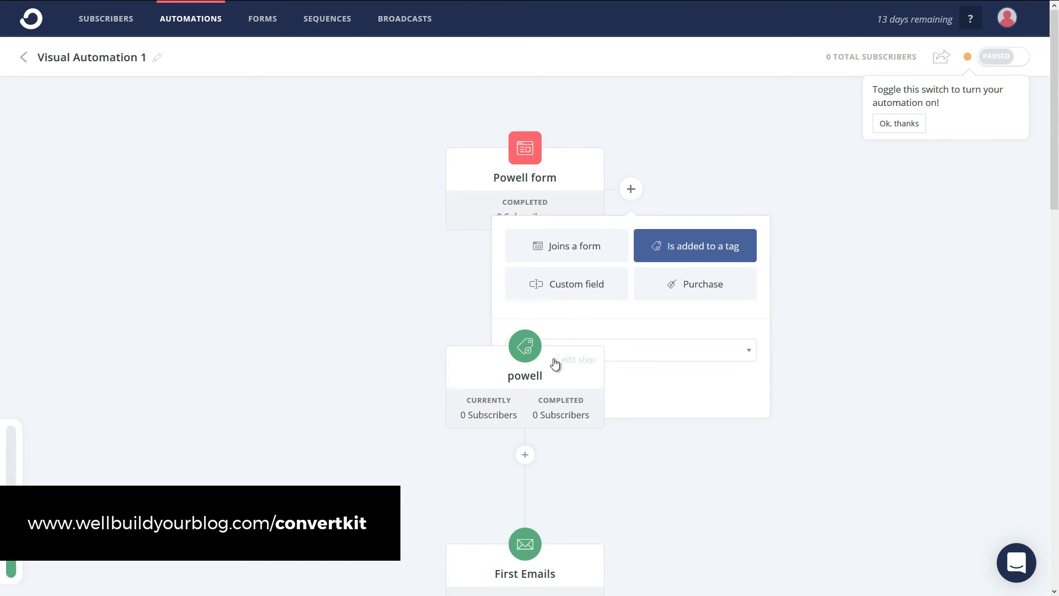
click(632, 189)
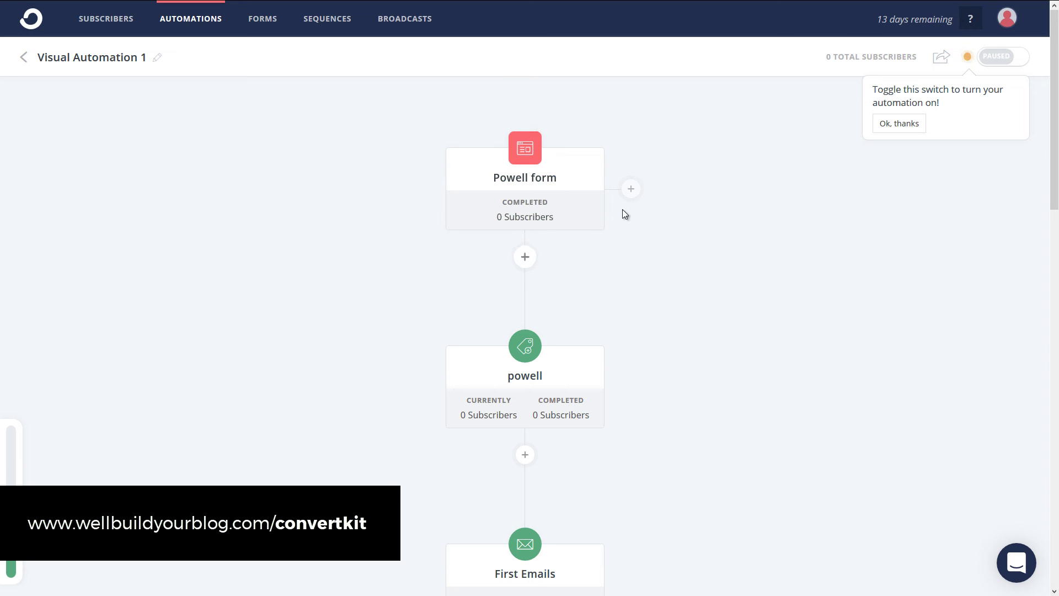
Review the automation from the form event through the powell tag and First Emails to the muscle tag condition
scroll(588, 336, down, 3)
scroll(542, 184, up, 3)
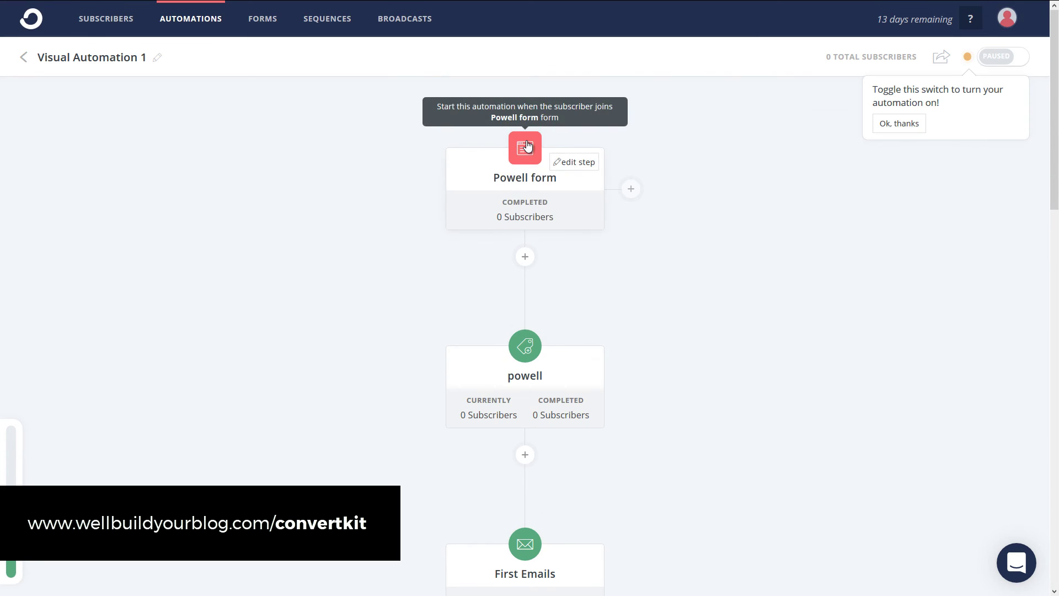
scroll(499, 364, down, 5)
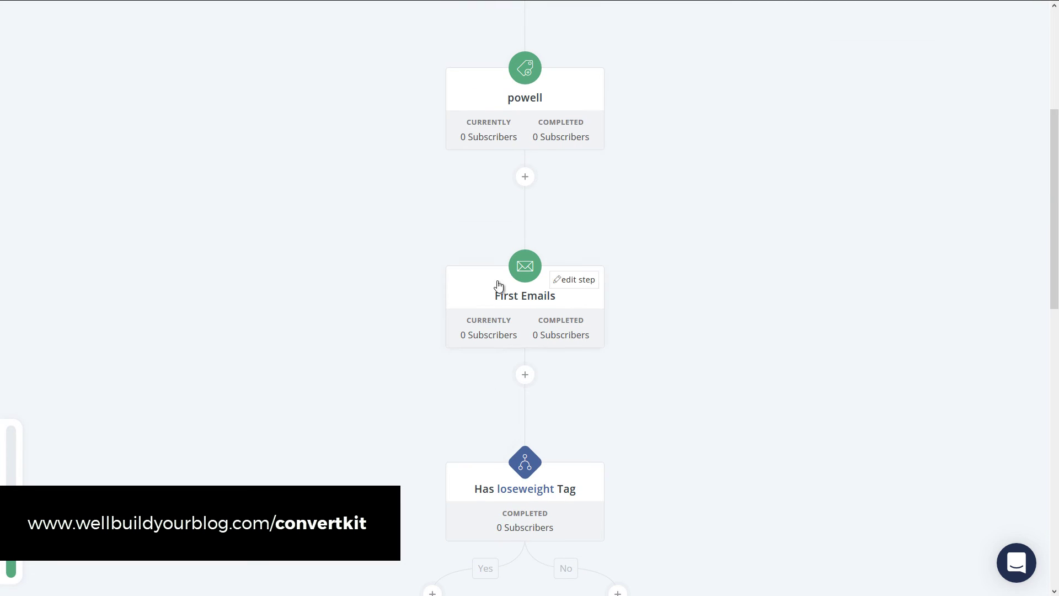
scroll(501, 138, down, 5)
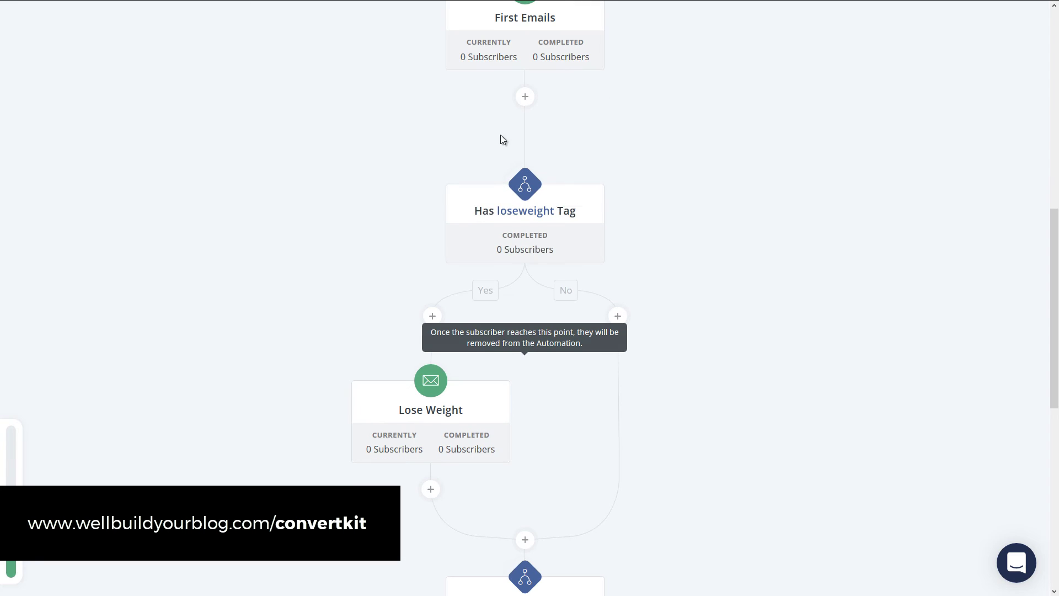
scroll(476, 504, down, 5)
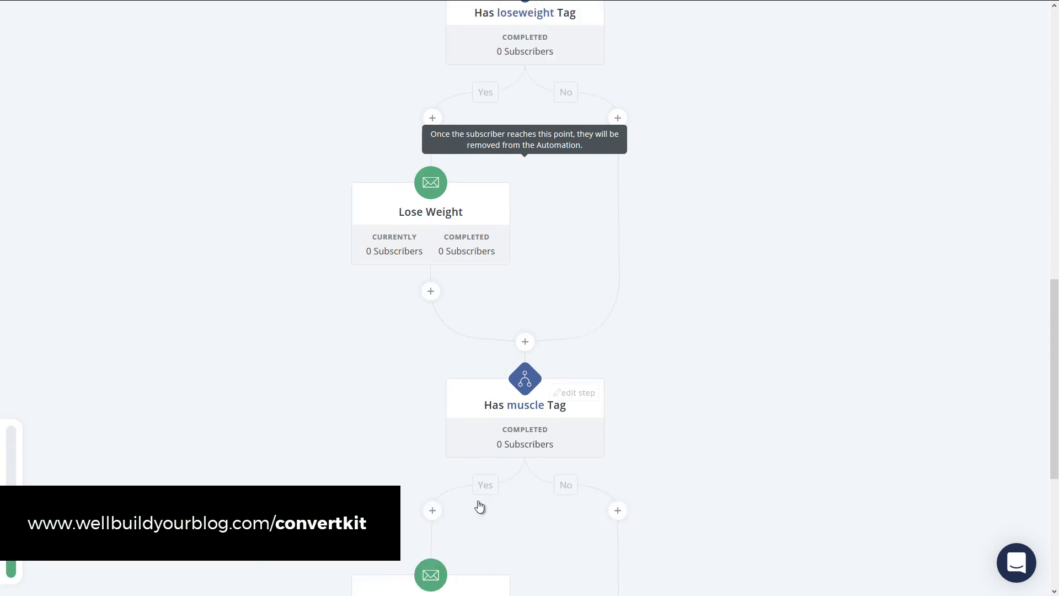
Examine the event types, action types and Delay action settings available just before the end of the automation
scroll(473, 513, down, 4)
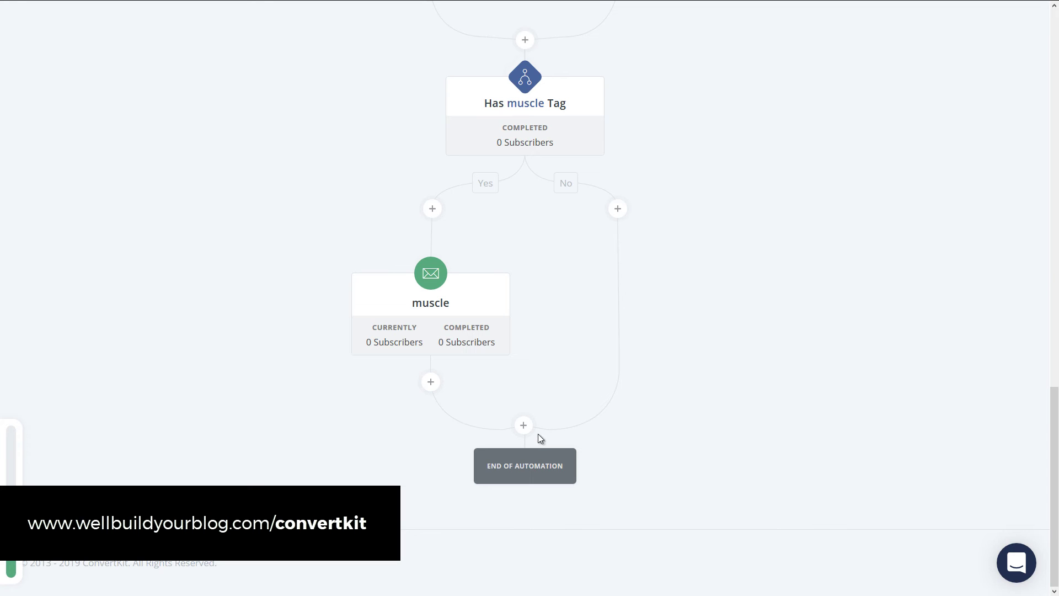
click(523, 425)
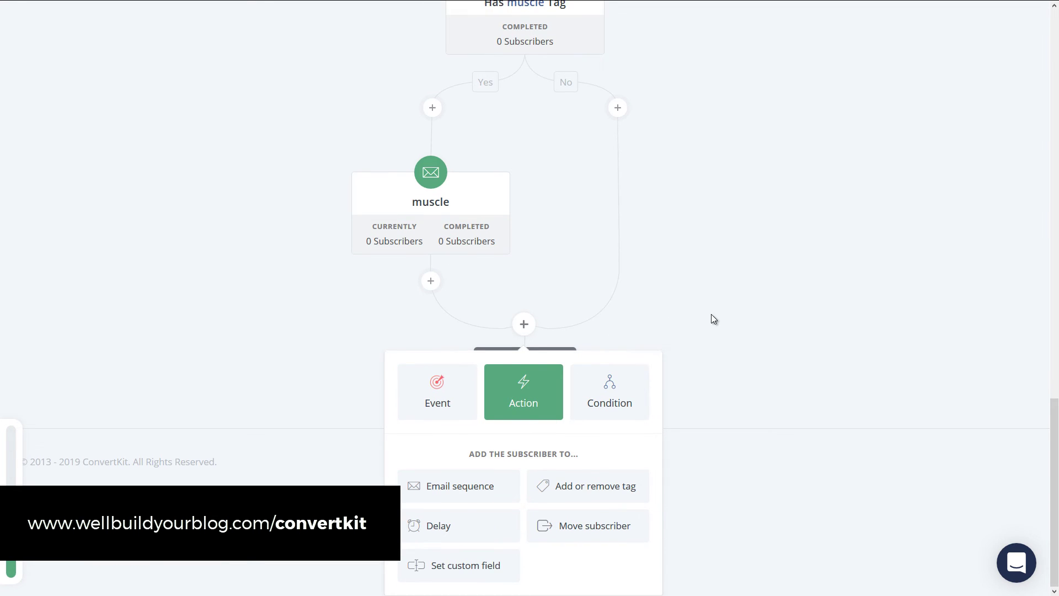
click(433, 402)
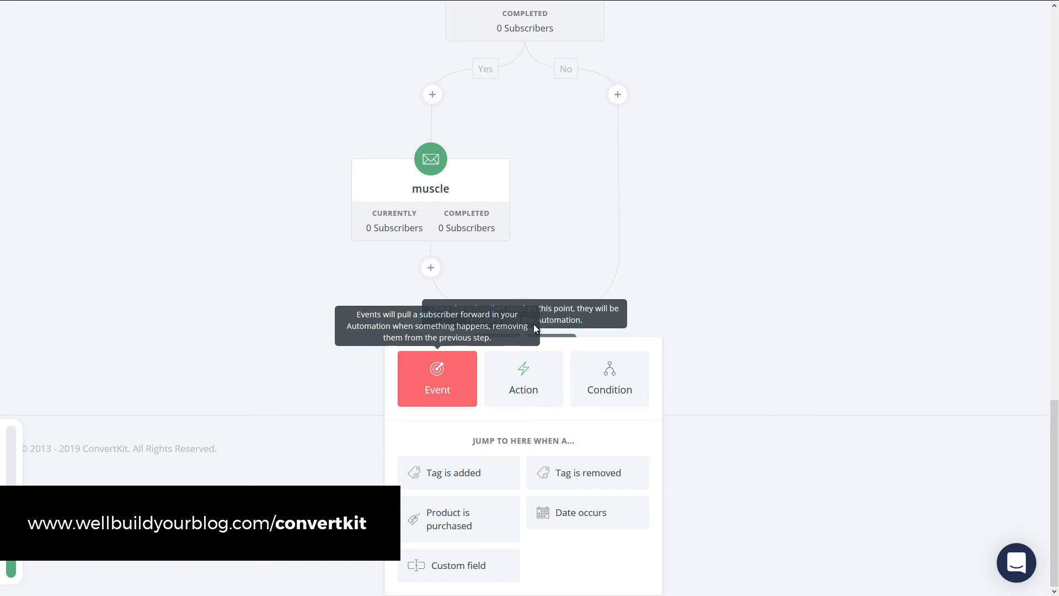
click(522, 379)
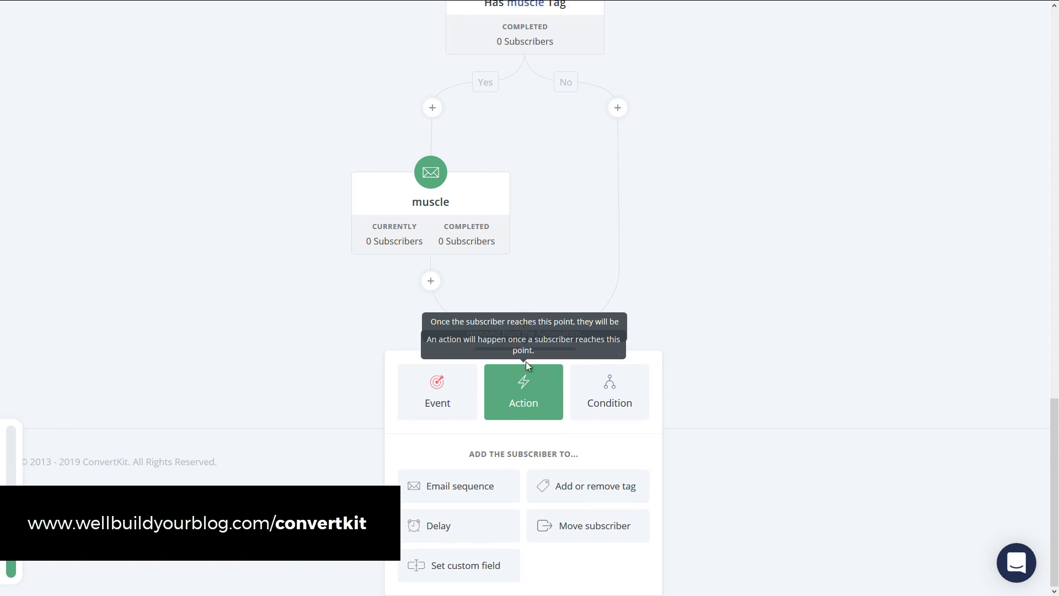
click(439, 525)
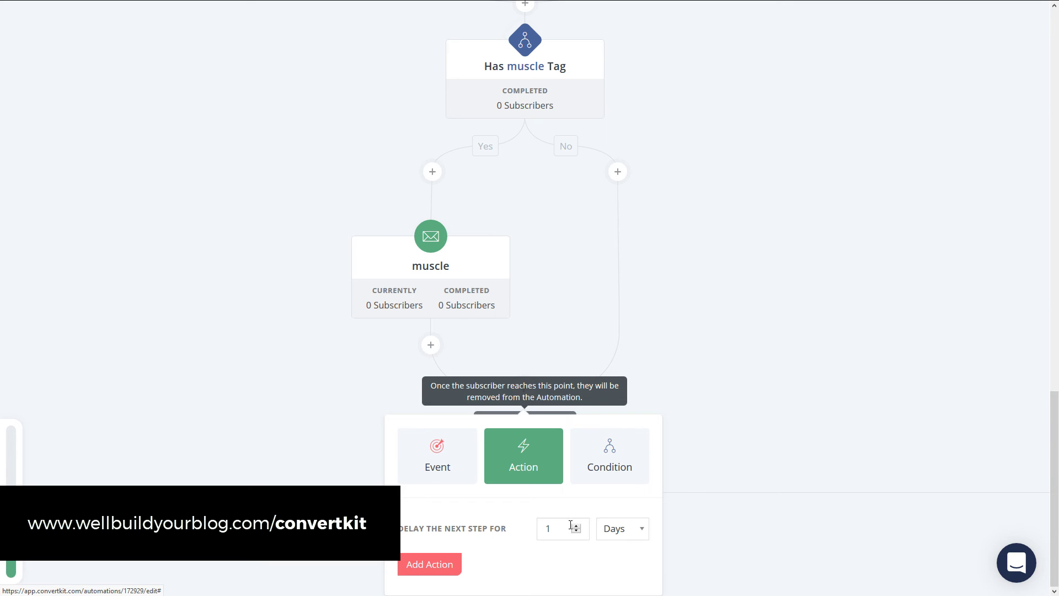
click(540, 481)
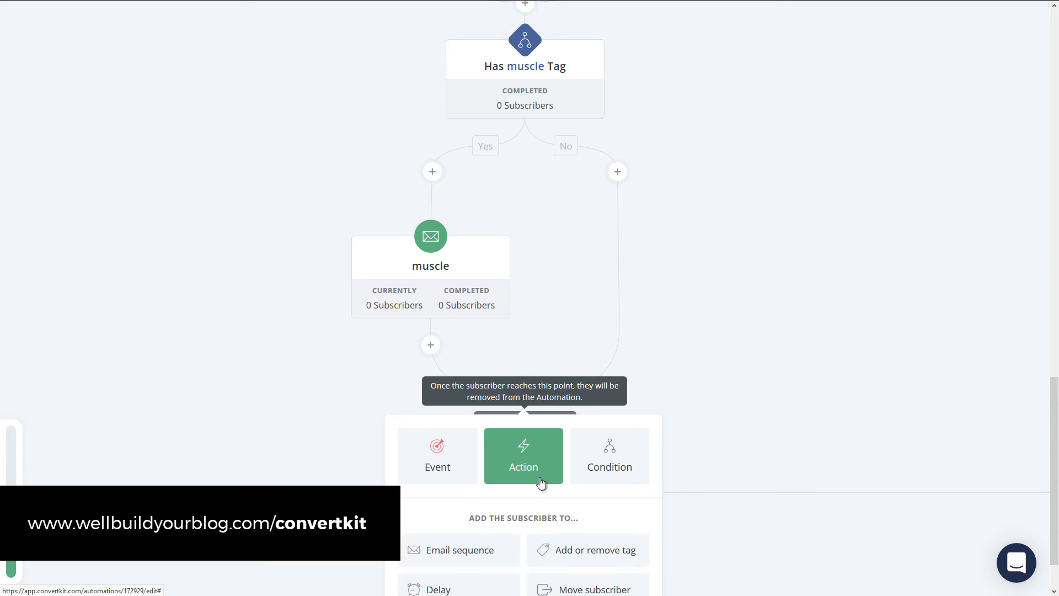
Check the Move subscriber choices and the condition types available before the end of the automation, without adding a step
scroll(540, 481, down, 1)
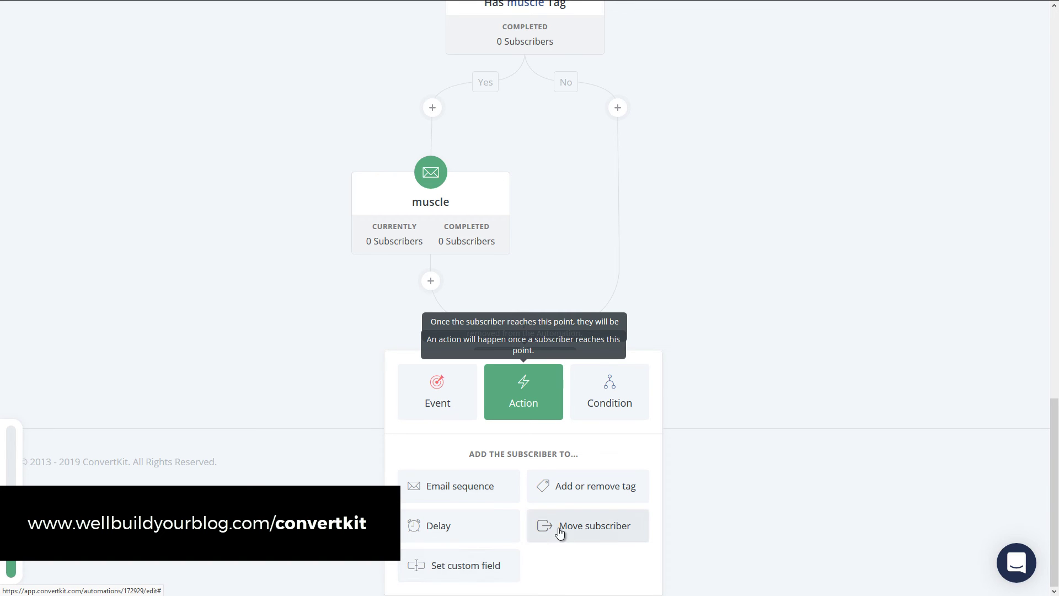
click(597, 529)
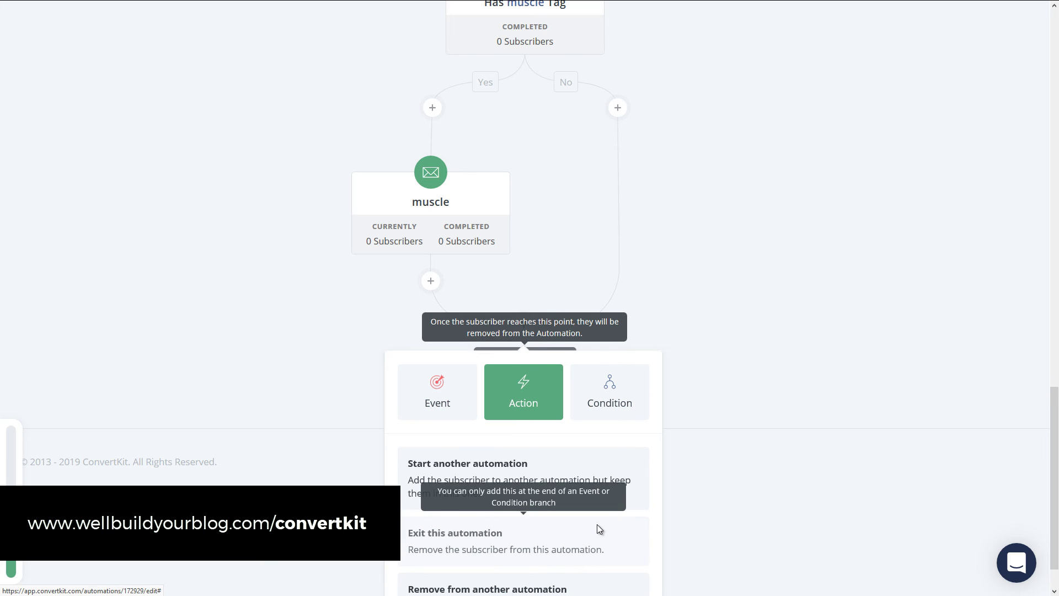
scroll(552, 469, down, 1)
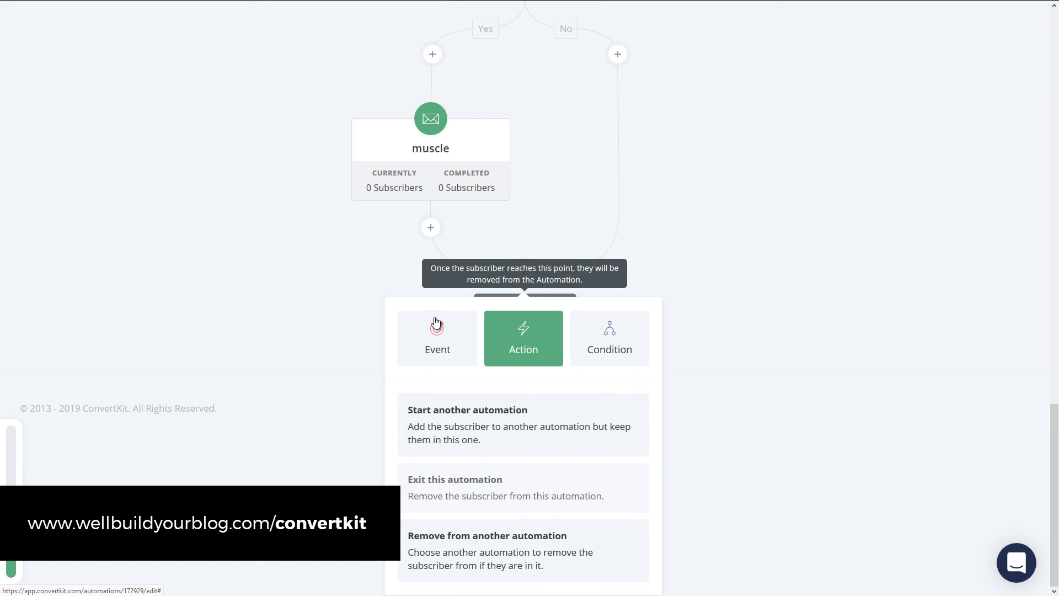
click(506, 331)
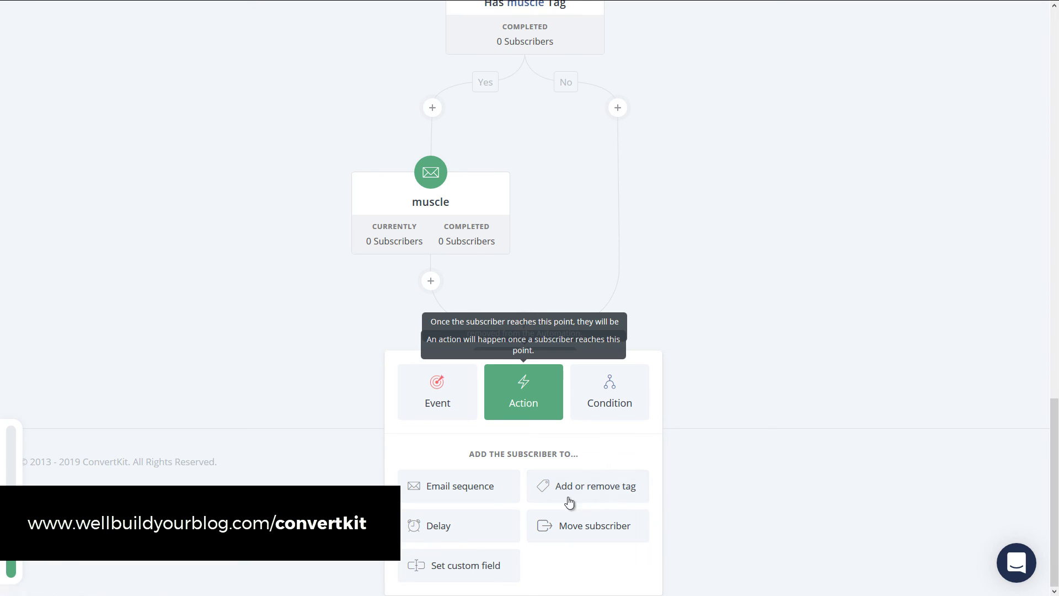
click(596, 402)
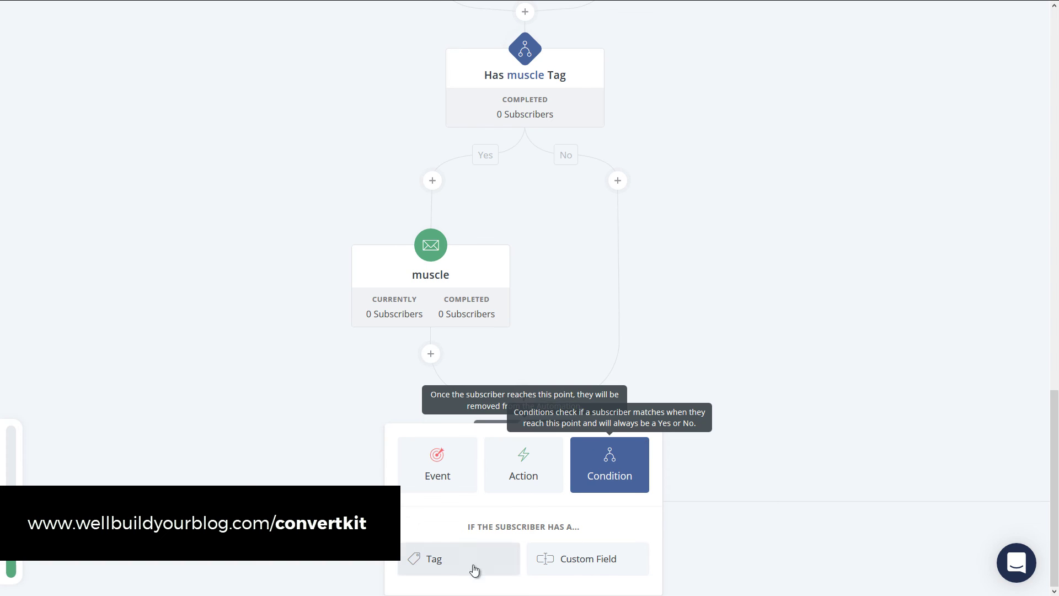
click(759, 326)
Add a condition checking for the loseweight tag on the No branch of the muscle tag condition
click(617, 210)
click(703, 273)
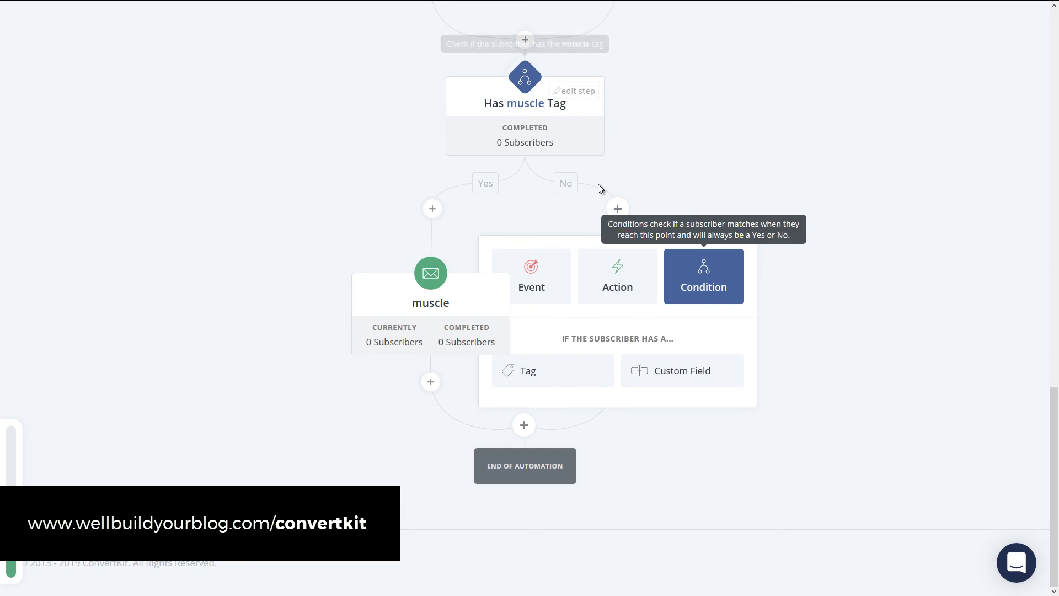
click(543, 383)
click(571, 376)
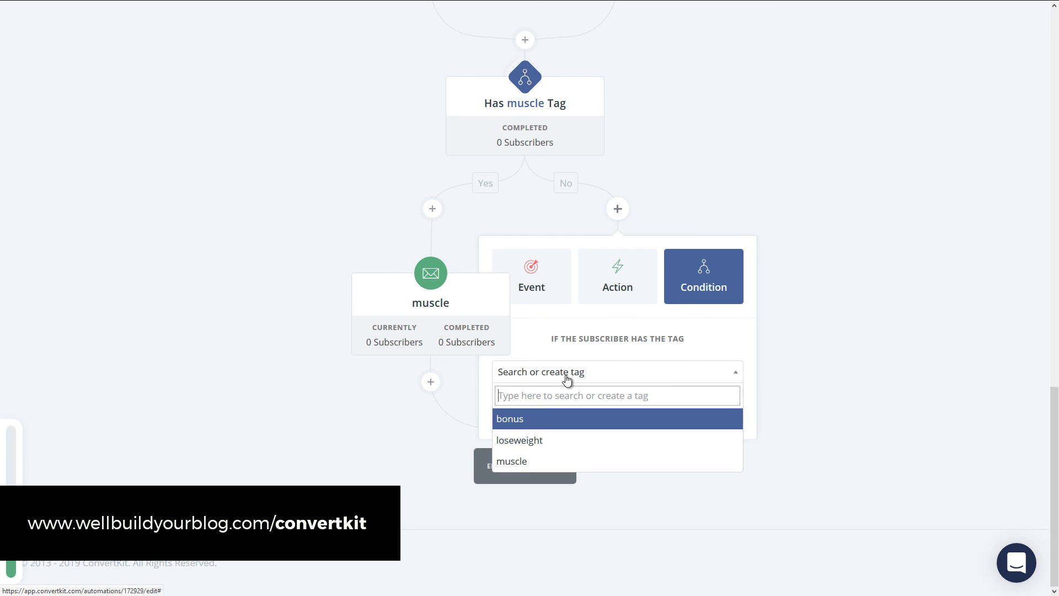
click(519, 439)
click(530, 406)
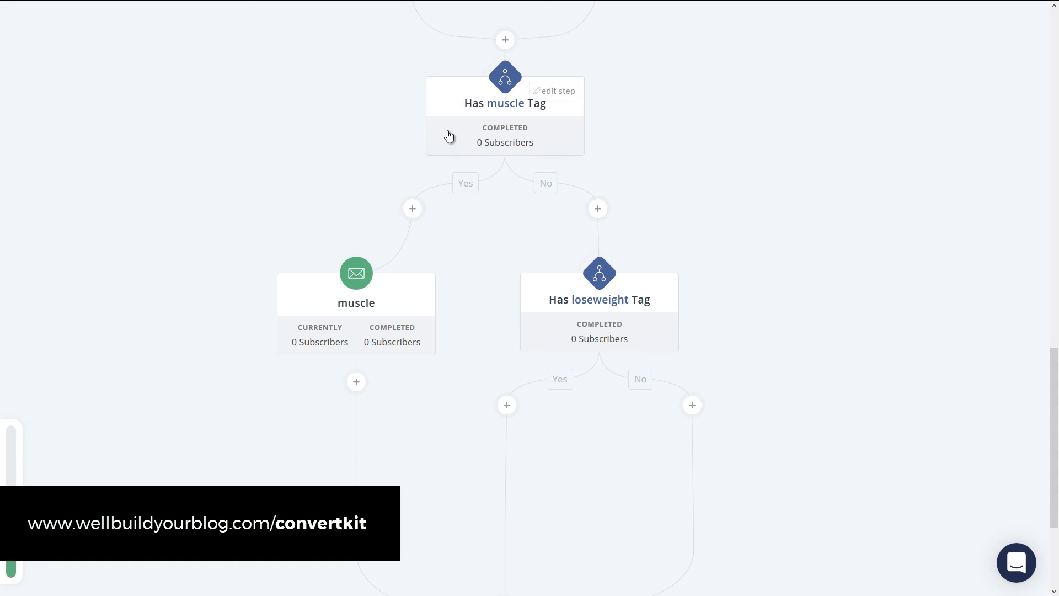
Turn on Visual Automation 1 so that it goes live
scroll(529, 353, down, 3)
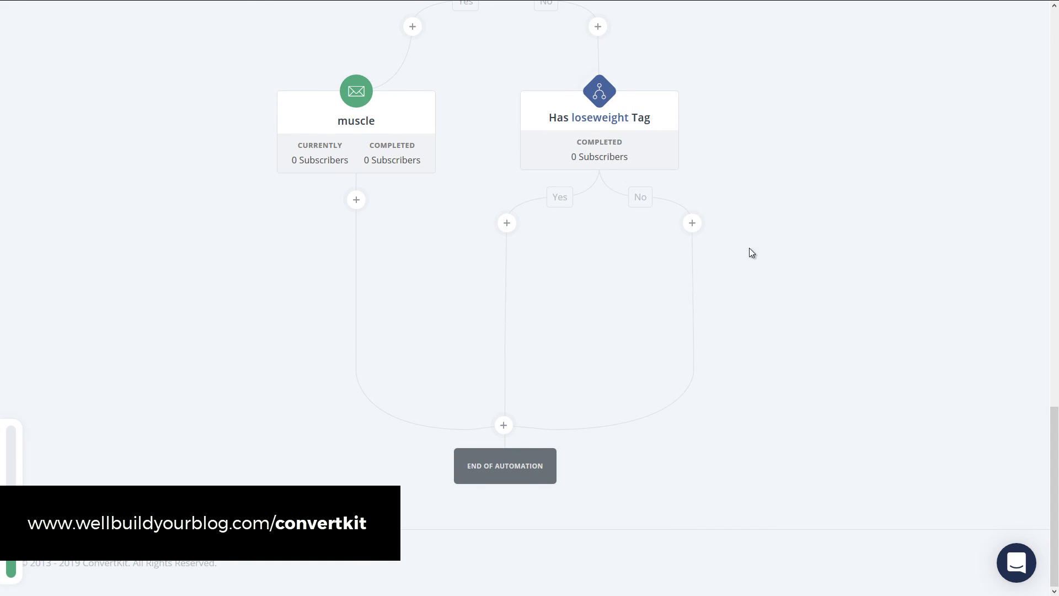
scroll(744, 247, up, 10)
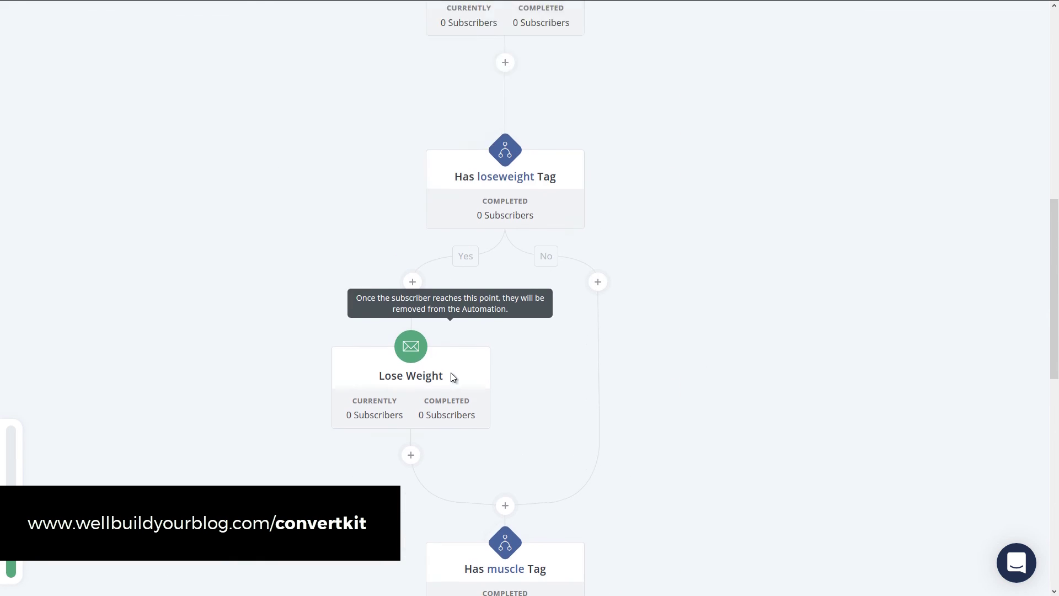
scroll(497, 160, up, 10)
mouse_move(479, 161)
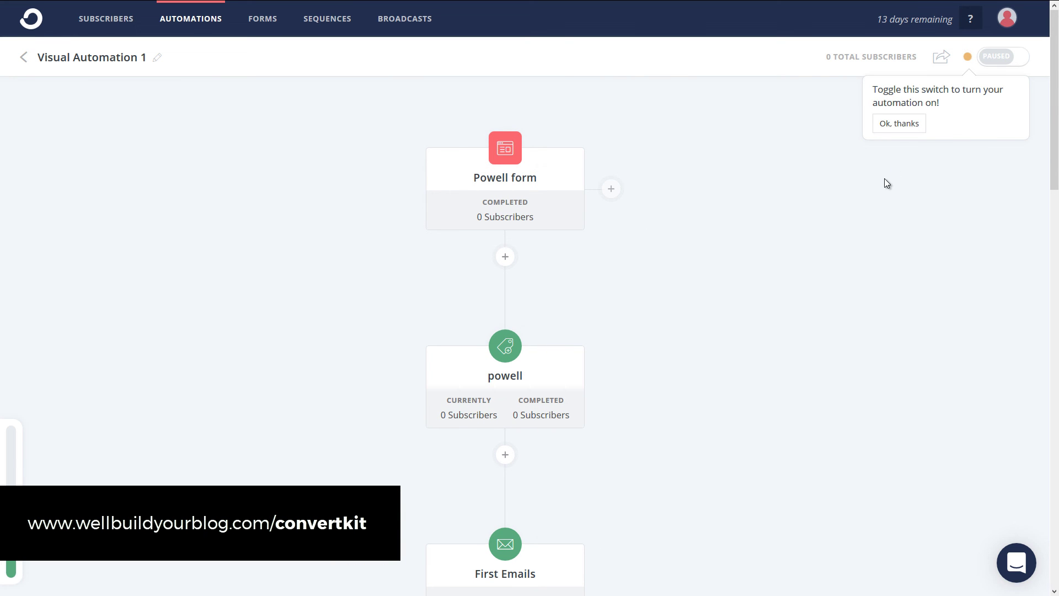
click(998, 59)
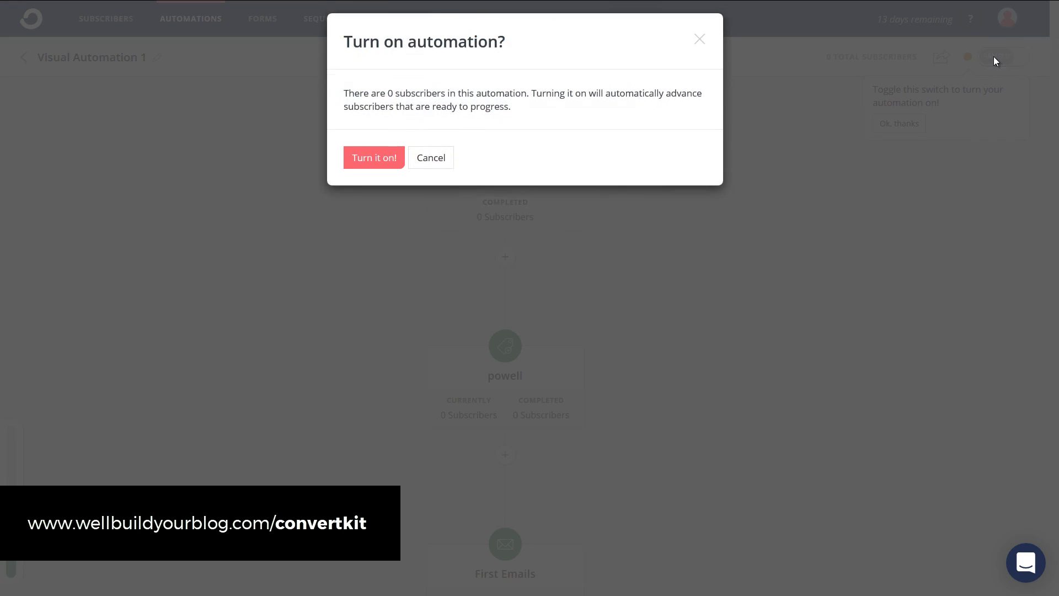
drag(377, 101, 528, 99)
click(377, 167)
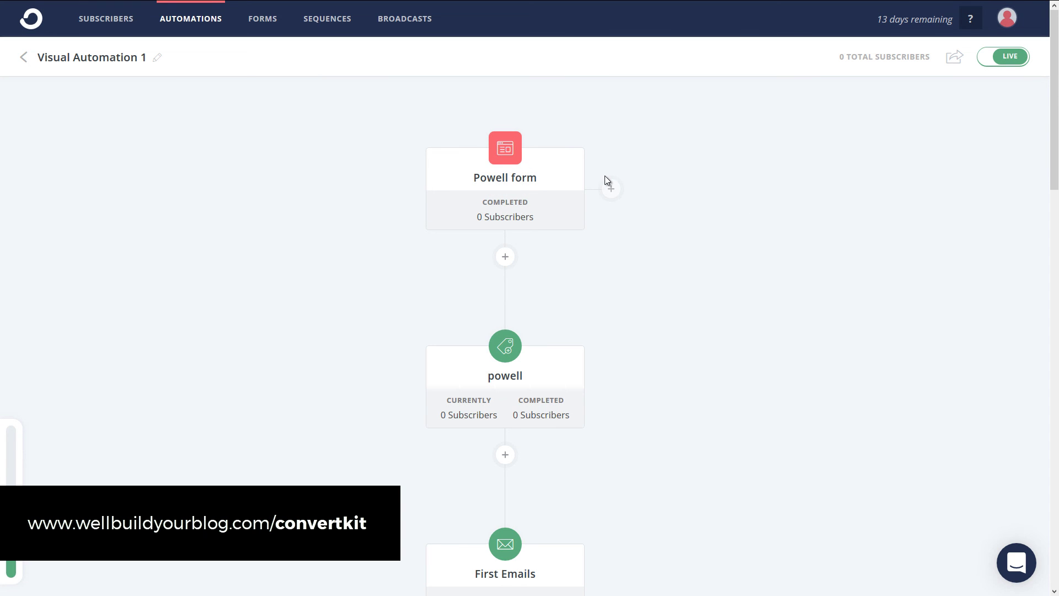
Review the live automation's flow from the form event through the tag, sequences and conditions to its end
scroll(521, 352, down, 5)
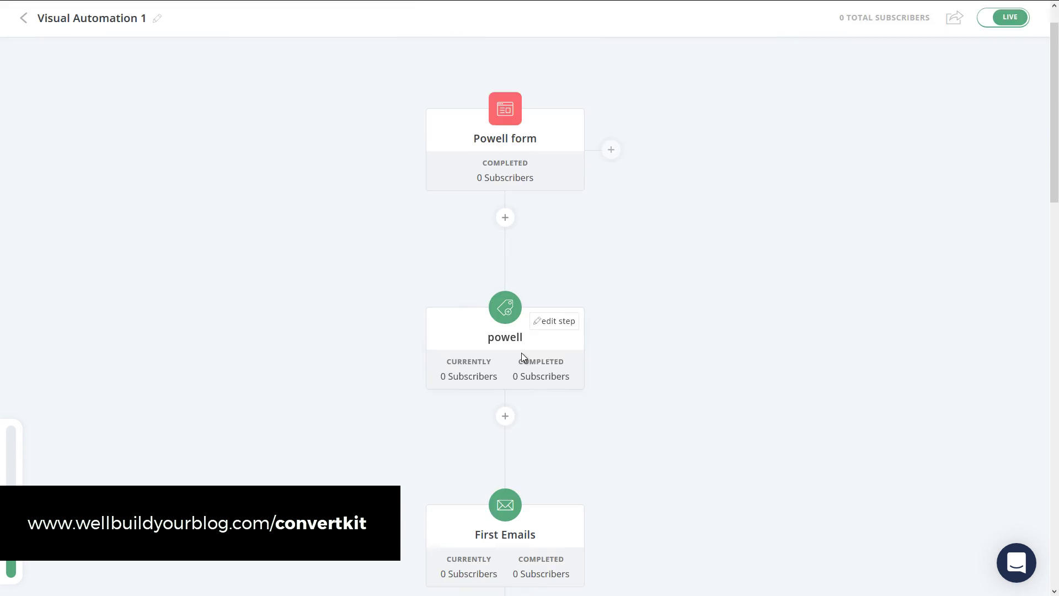
mouse_move(505, 271)
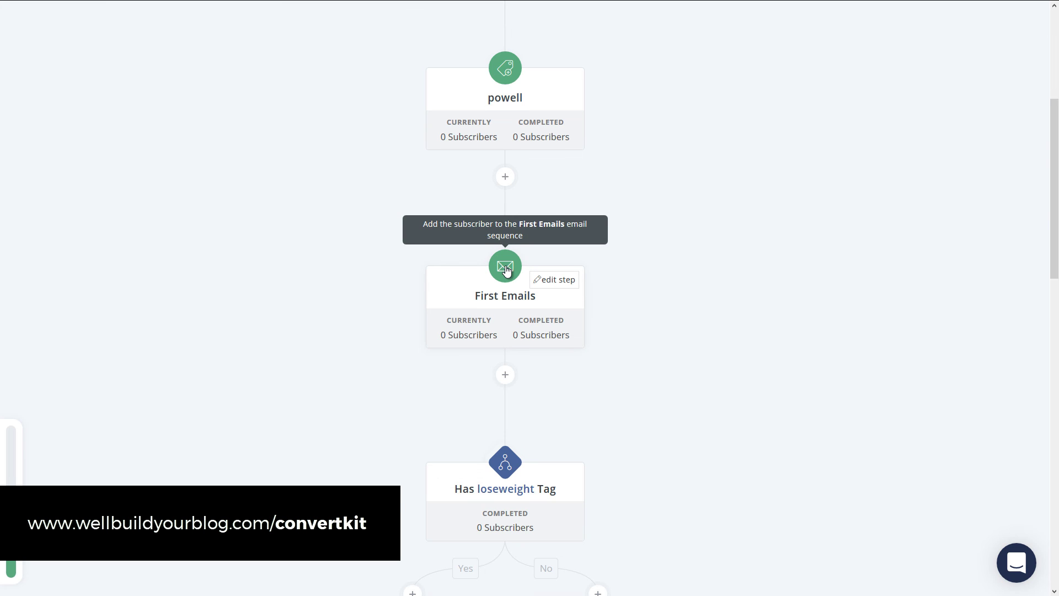
scroll(506, 268, down, 6)
mouse_move(502, 123)
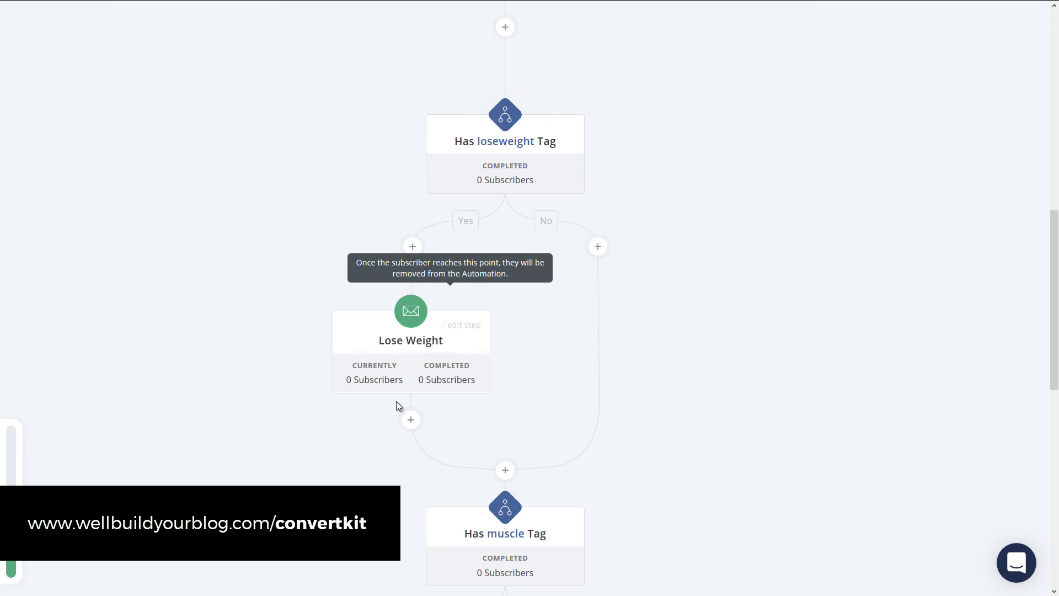
scroll(477, 443, down, 6)
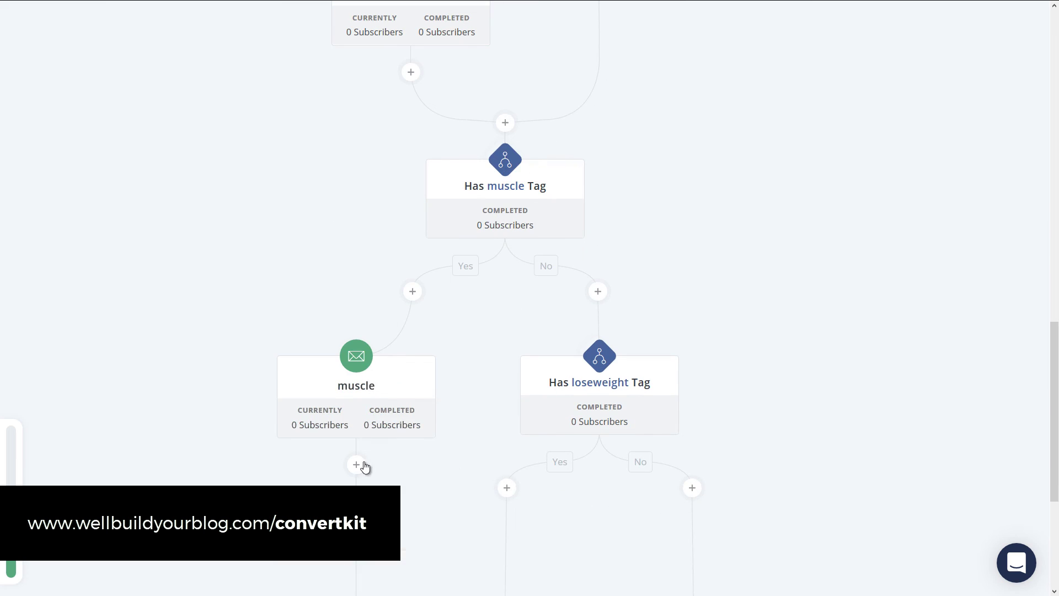
scroll(408, 476, down, 5)
scroll(598, 408, up, 12)
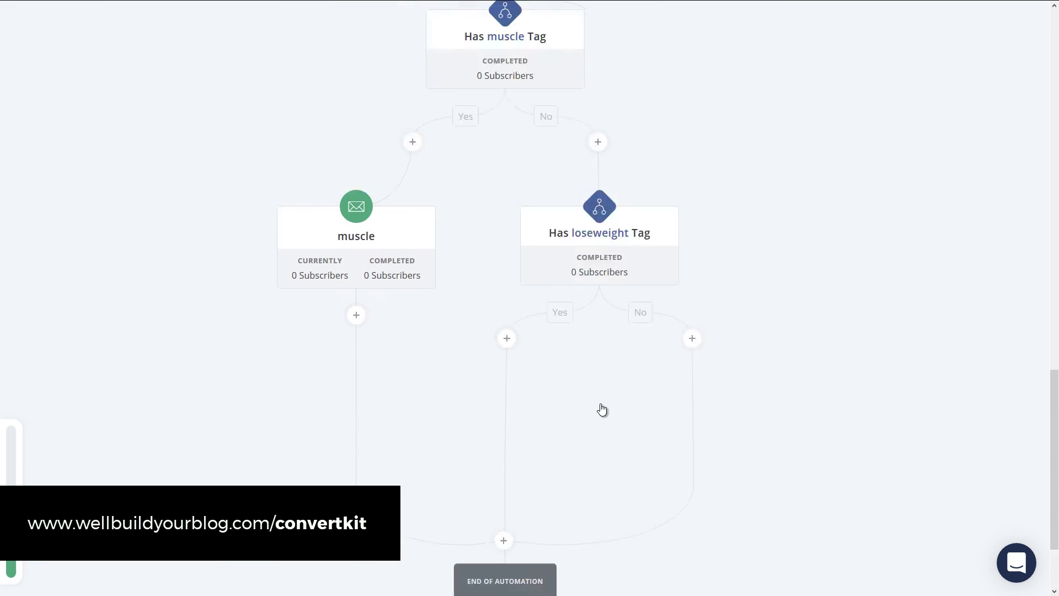